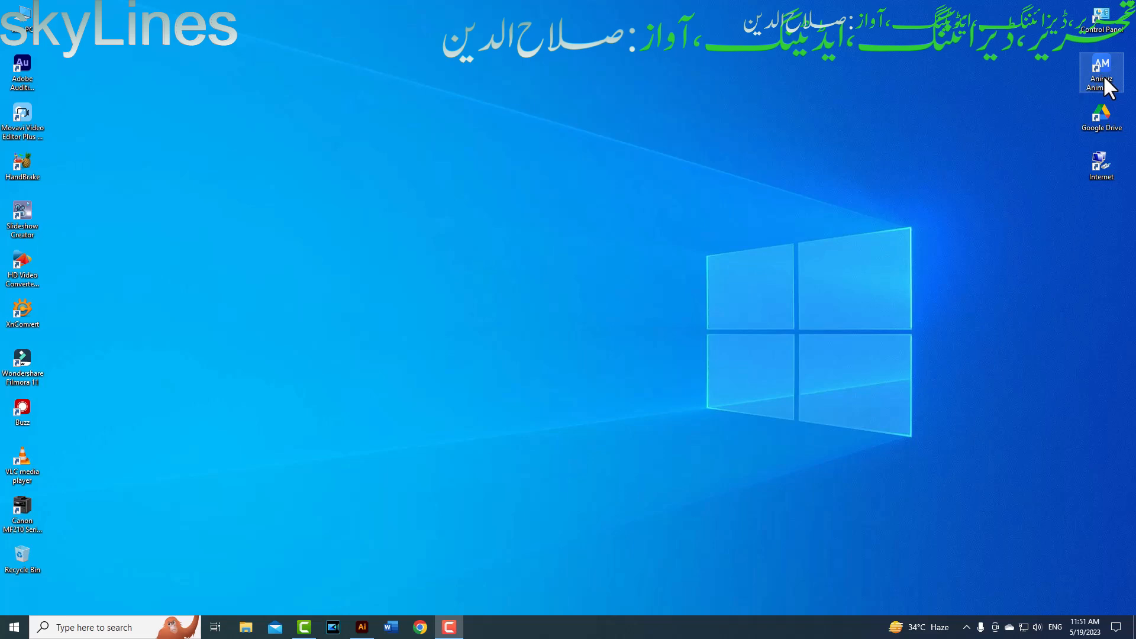
Launch Animiz Animation Maker from the desktop and postpone the offered update.
{"action": "right_click", "coordinate": [1107, 87]}
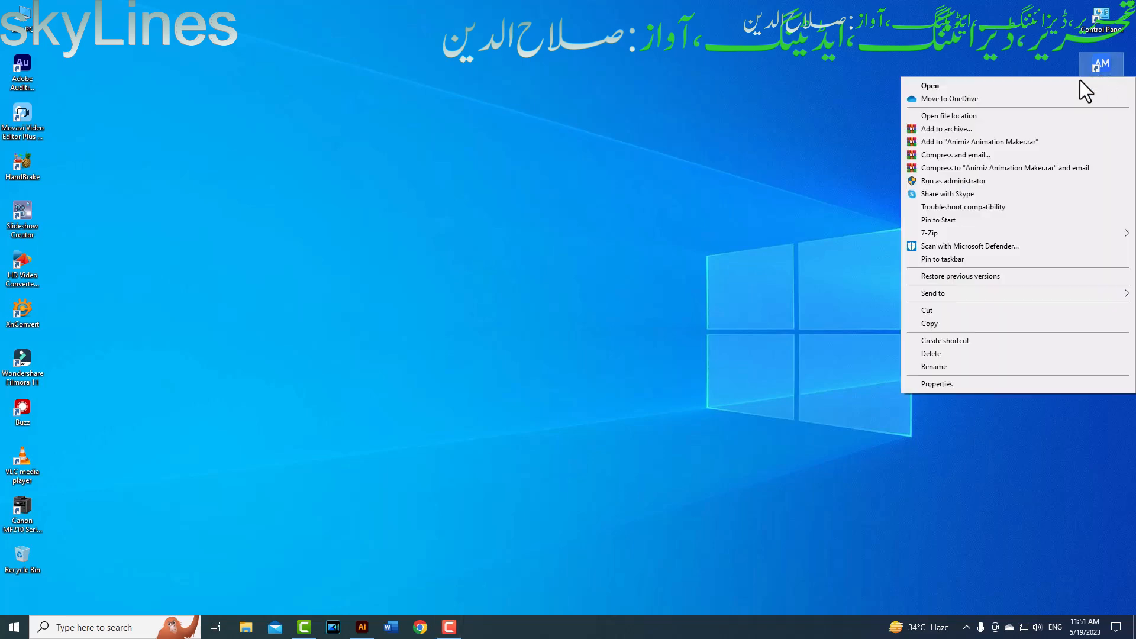
{"action": "left_click", "coordinate": [936, 84]}
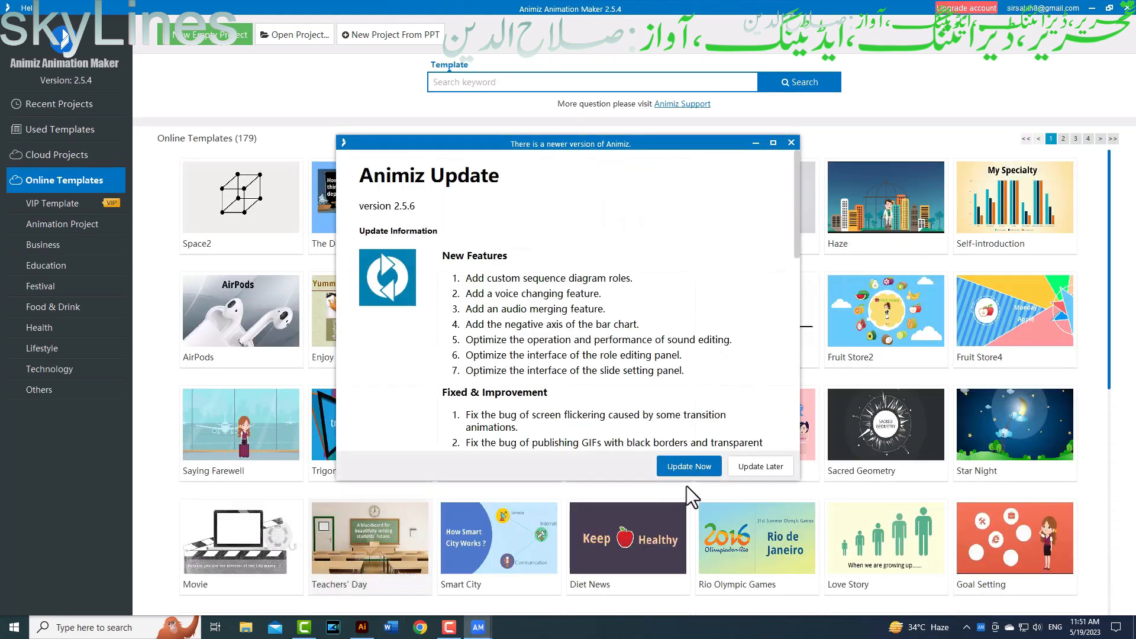
{"action": "left_click", "coordinate": [770, 467]}
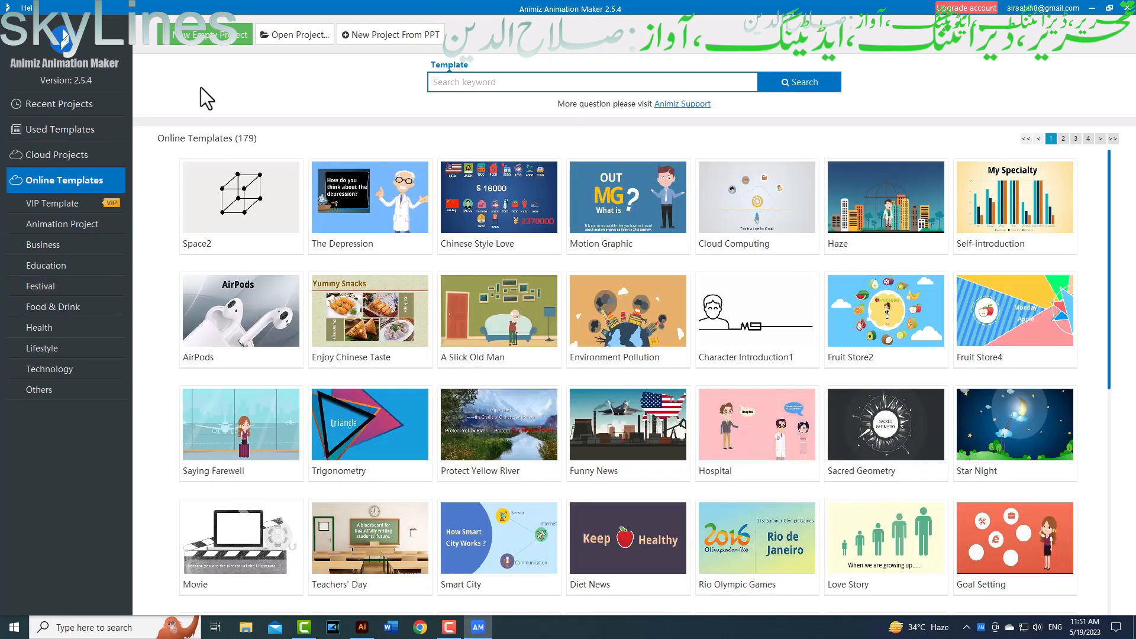
Open the recent project "Animiz animation tutoril.am" and add a blank scene to it.
{"action": "left_click", "coordinate": [59, 105]}
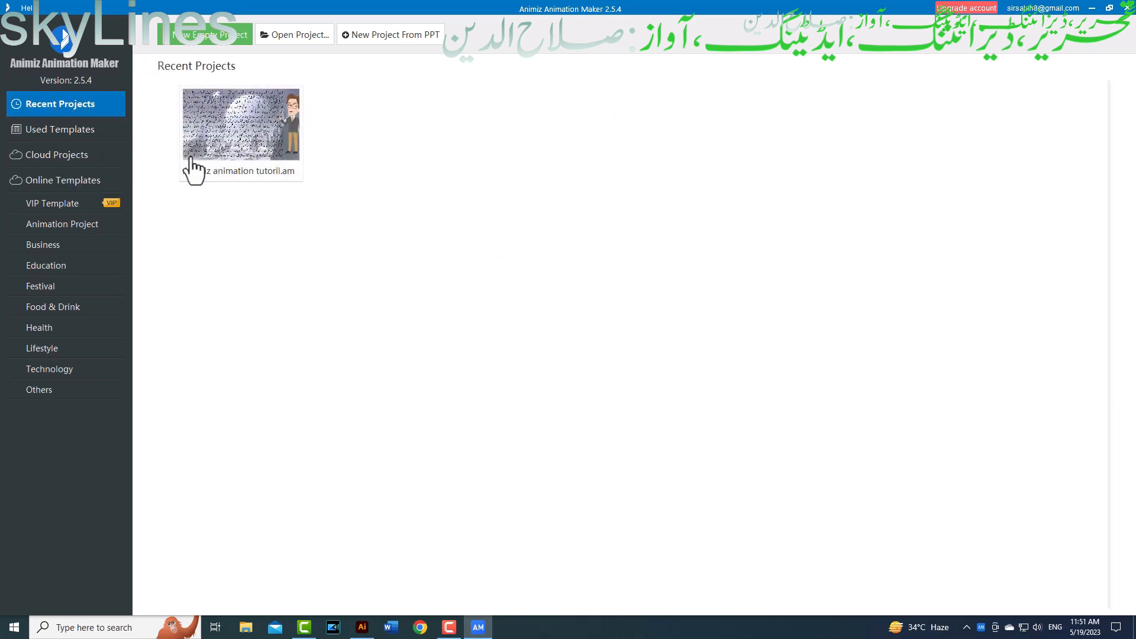
{"action": "left_click", "coordinate": [257, 139]}
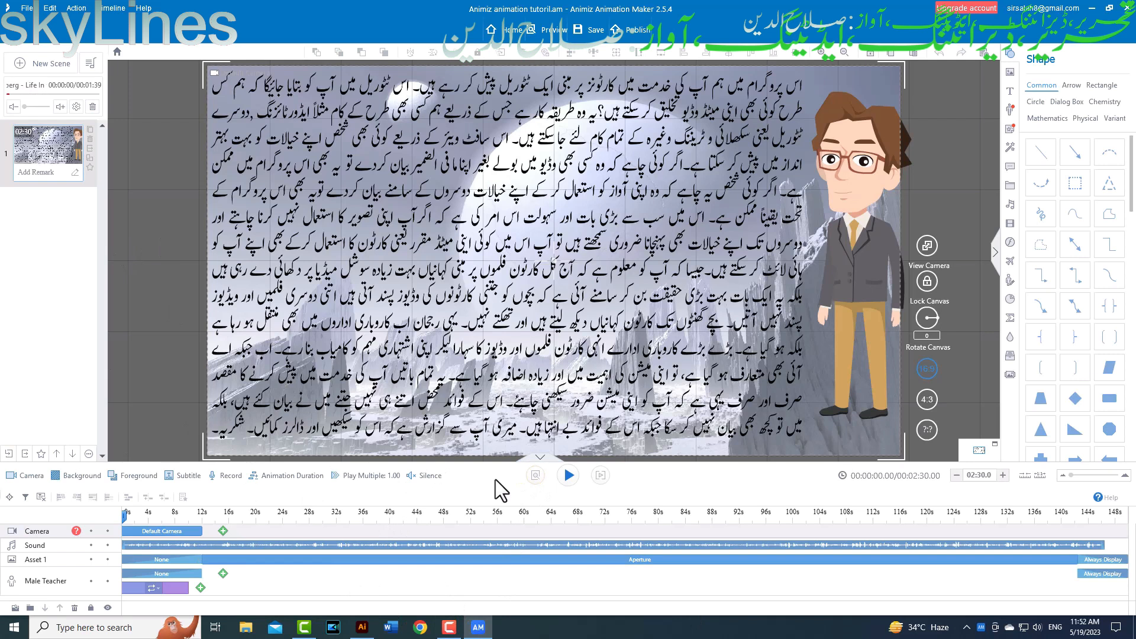
{"action": "left_click", "coordinate": [63, 66]}
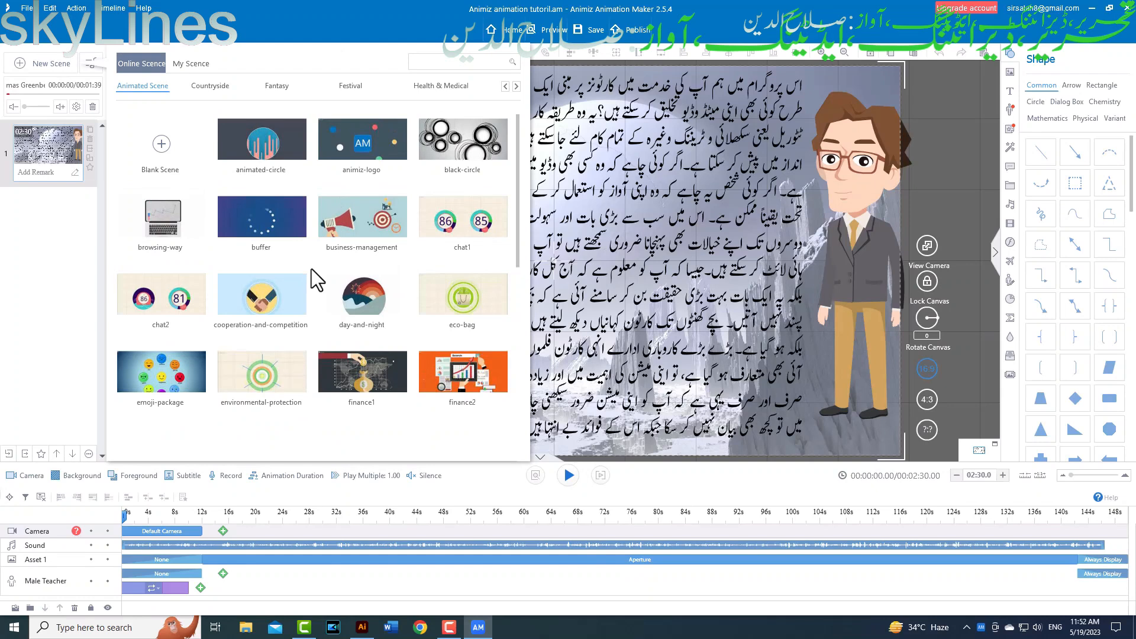
{"action": "left_click", "coordinate": [161, 145]}
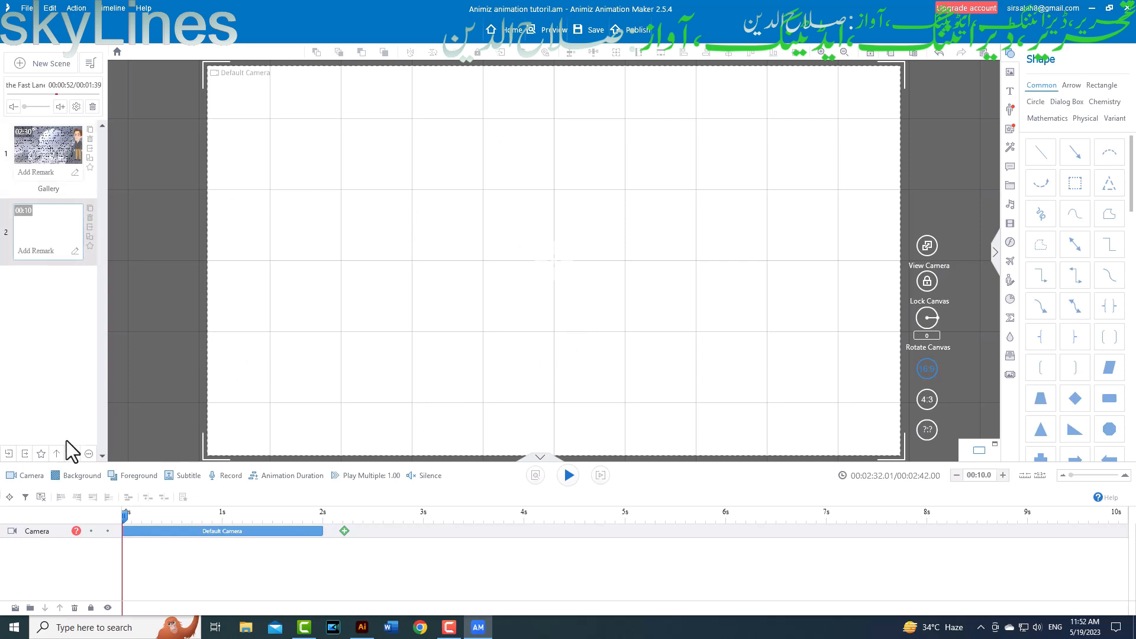
Add a background to the new scene using the blurred blue, green and tan preset from the Simple images, optimizing the image.
{"action": "left_click", "coordinate": [82, 479]}
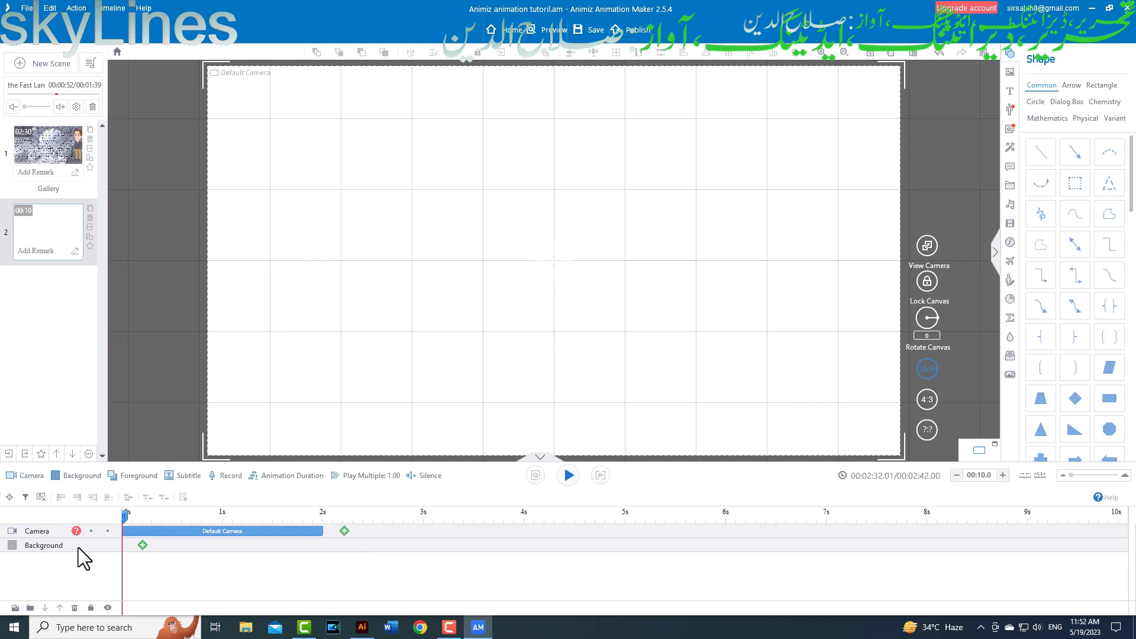
{"action": "left_click", "coordinate": [143, 545]}
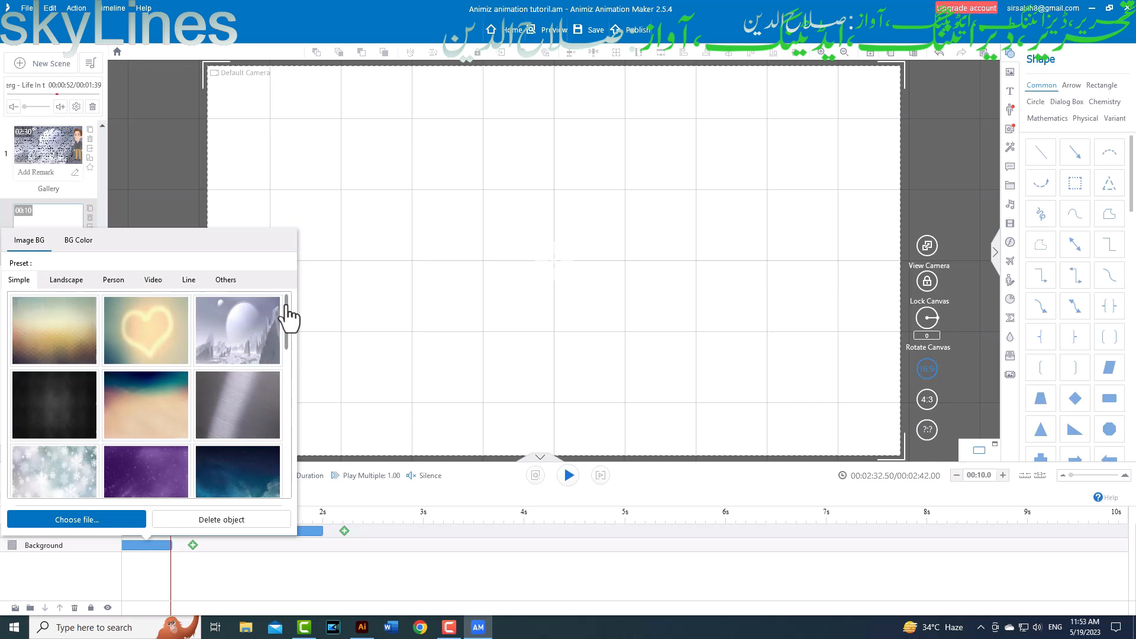
{"action": "left_click_drag", "start_coordinate": [288, 320], "coordinate": [290, 281]}
{"action": "left_click_drag", "start_coordinate": [286, 315], "coordinate": [287, 351]}
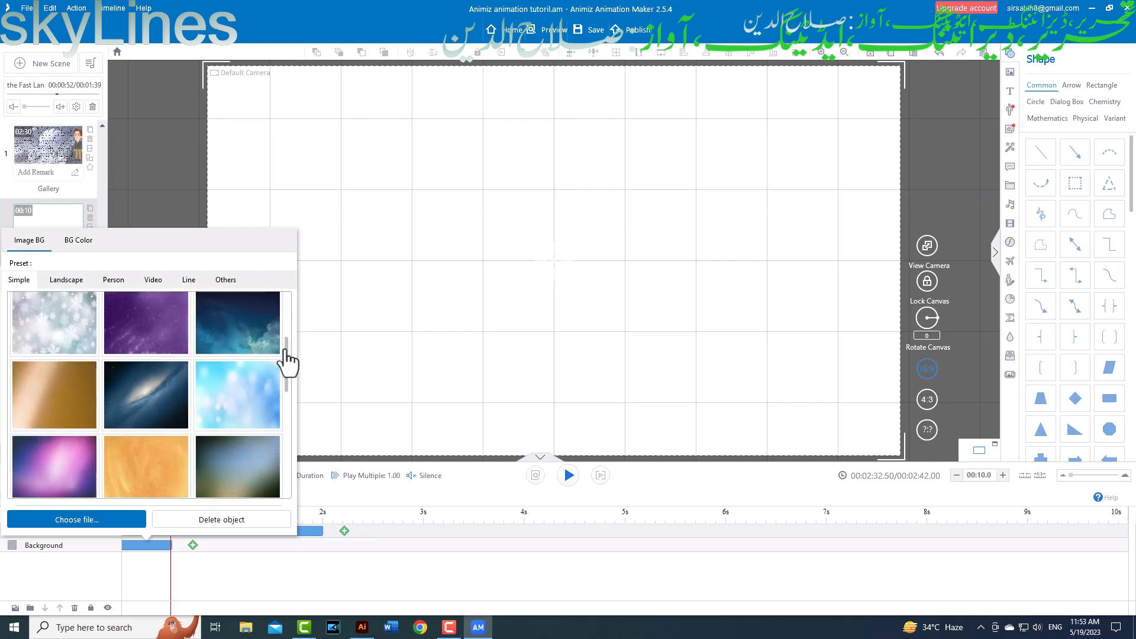
{"action": "left_click", "coordinate": [234, 479]}
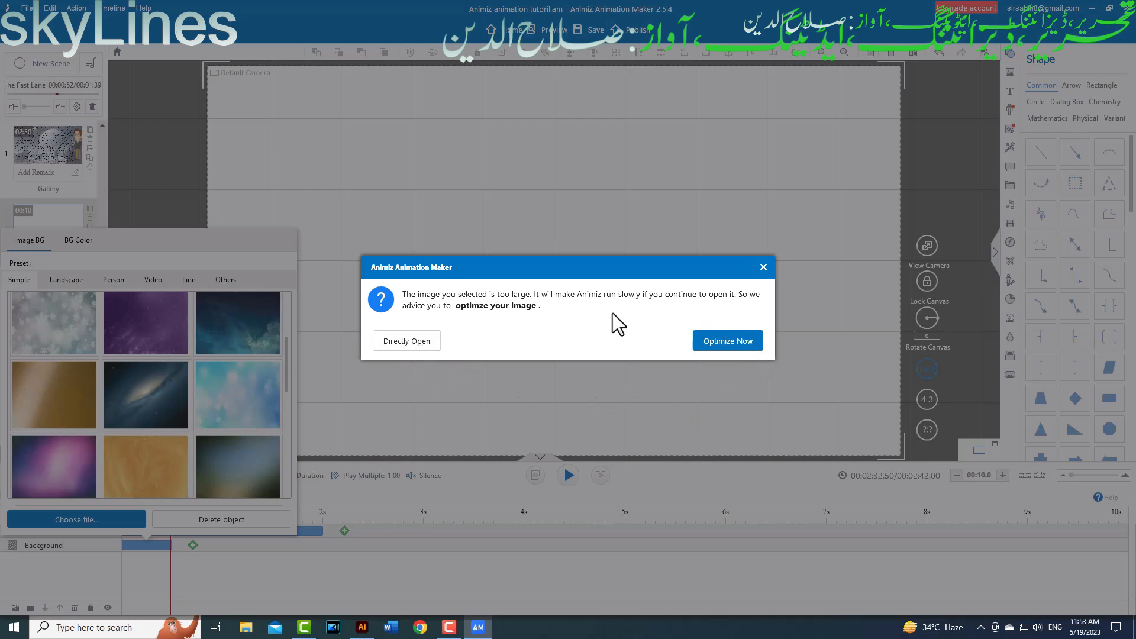
{"action": "left_click", "coordinate": [734, 341]}
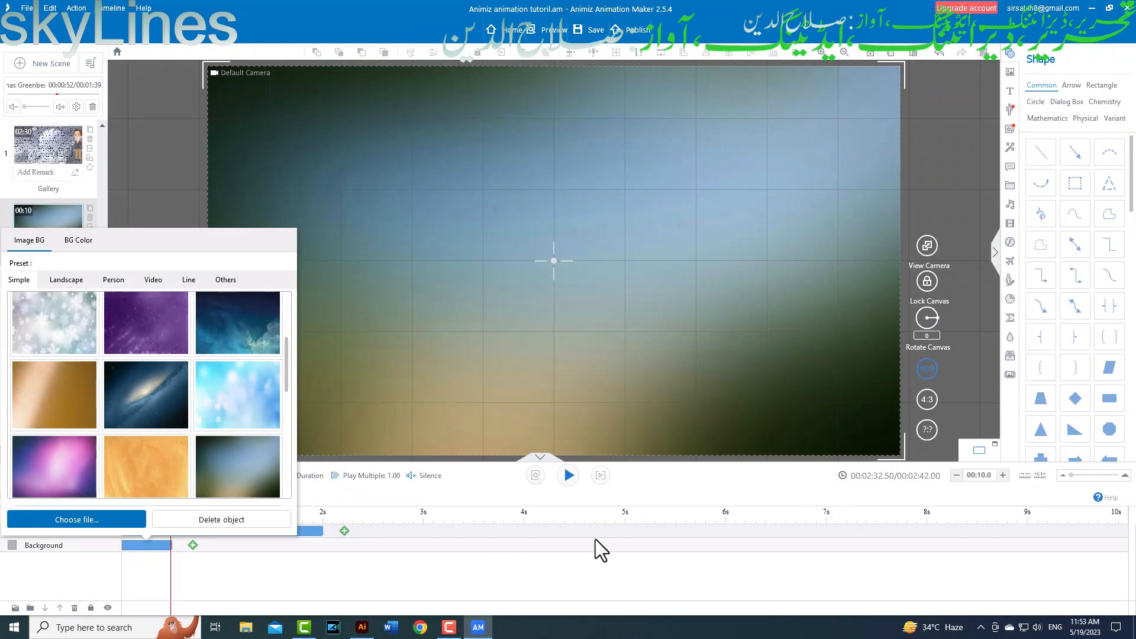
{"action": "left_click", "coordinate": [665, 483]}
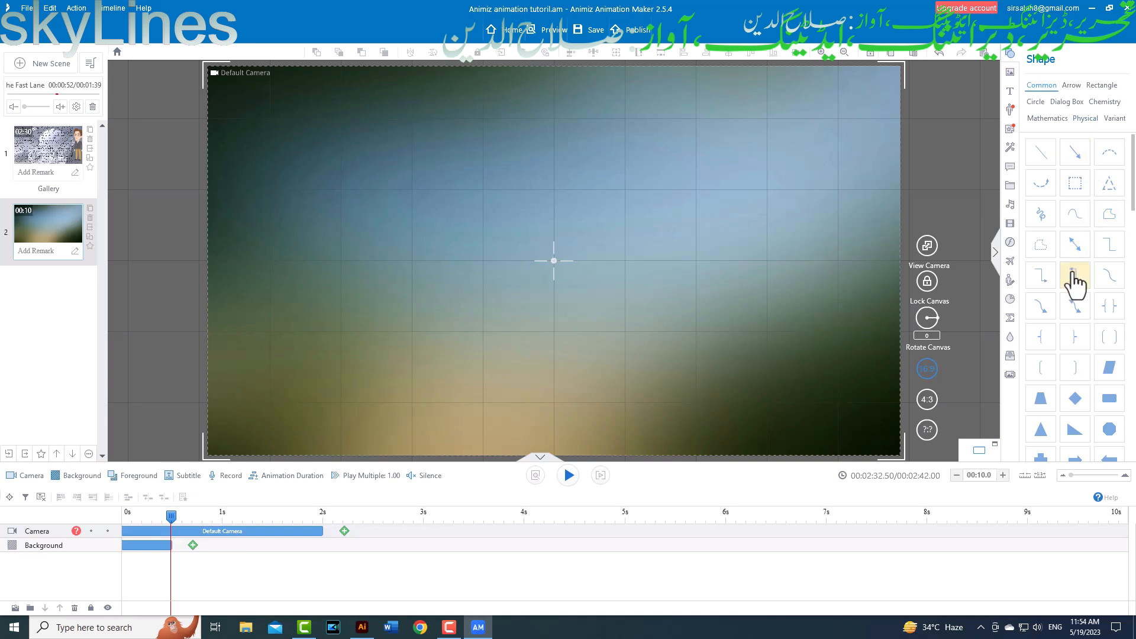
Place a dash rectangle on the canvas, stretch it to about 1842 by 906, and delete it.
{"action": "scroll", "coordinate": [1075, 274], "scroll_direction": "down", "scroll_amount": 5}
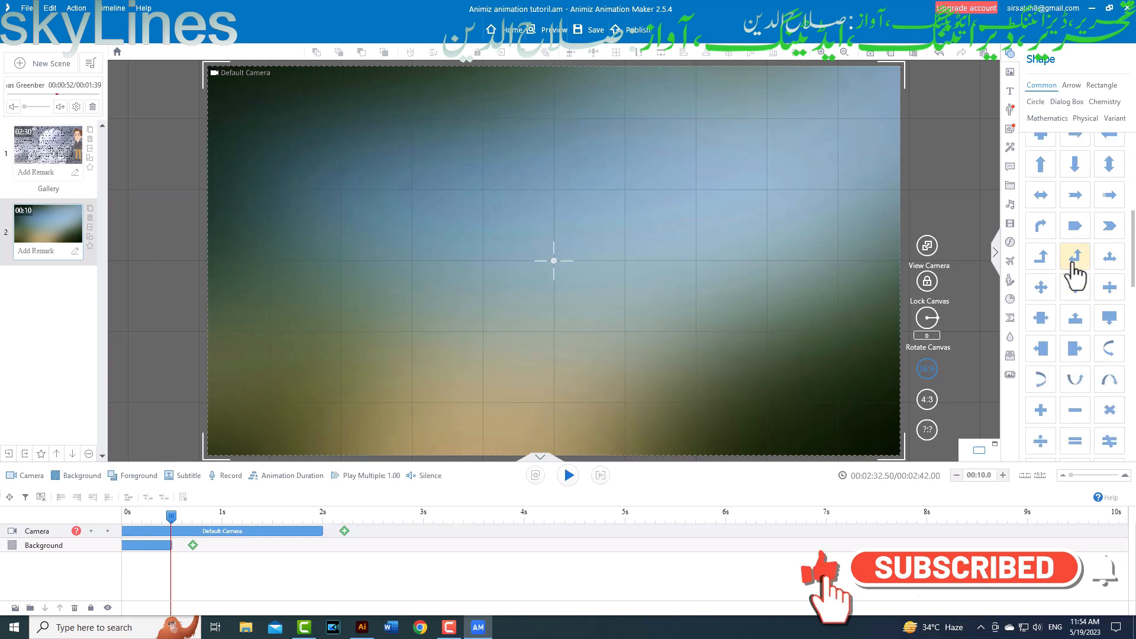
{"action": "scroll", "coordinate": [1072, 262], "scroll_direction": "up", "scroll_amount": 5}
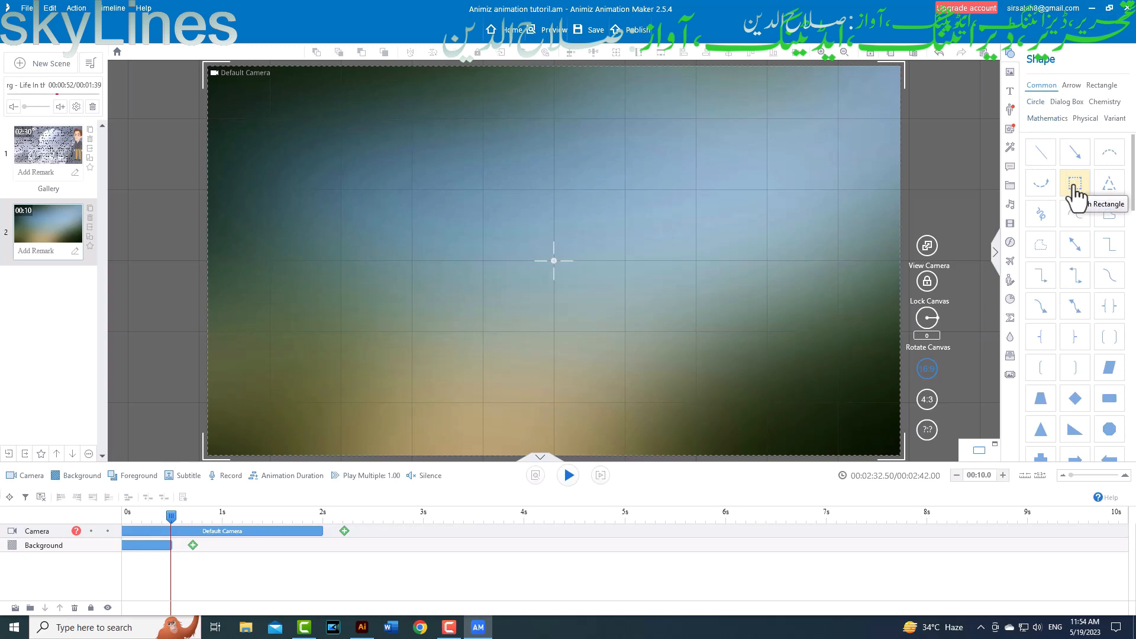
{"action": "left_click_drag", "start_coordinate": [1074, 188], "coordinate": [1076, 191]}
{"action": "left_click_drag", "start_coordinate": [1074, 188], "coordinate": [545, 245]}
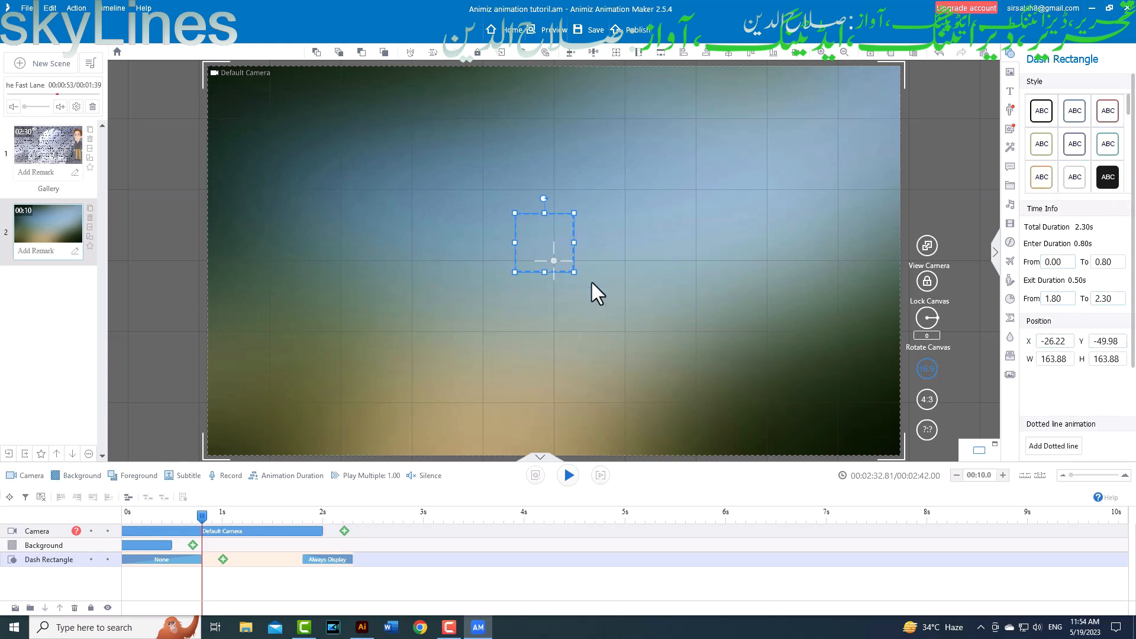
{"action": "left_click_drag", "start_coordinate": [574, 273], "coordinate": [803, 415]}
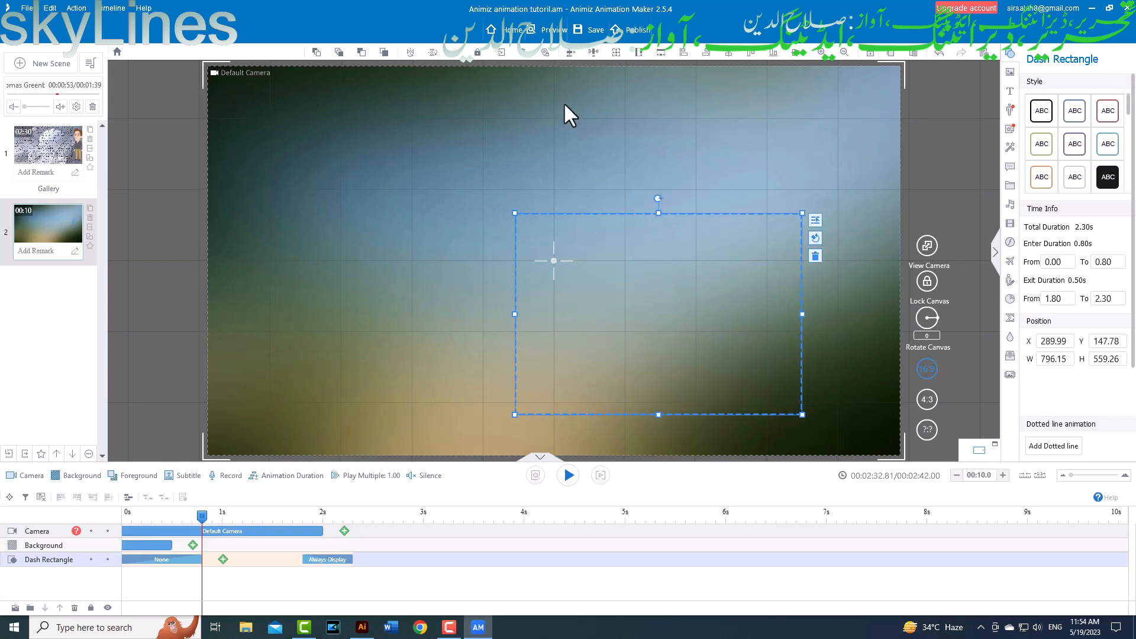
{"action": "left_click_drag", "start_coordinate": [514, 214], "coordinate": [223, 95]}
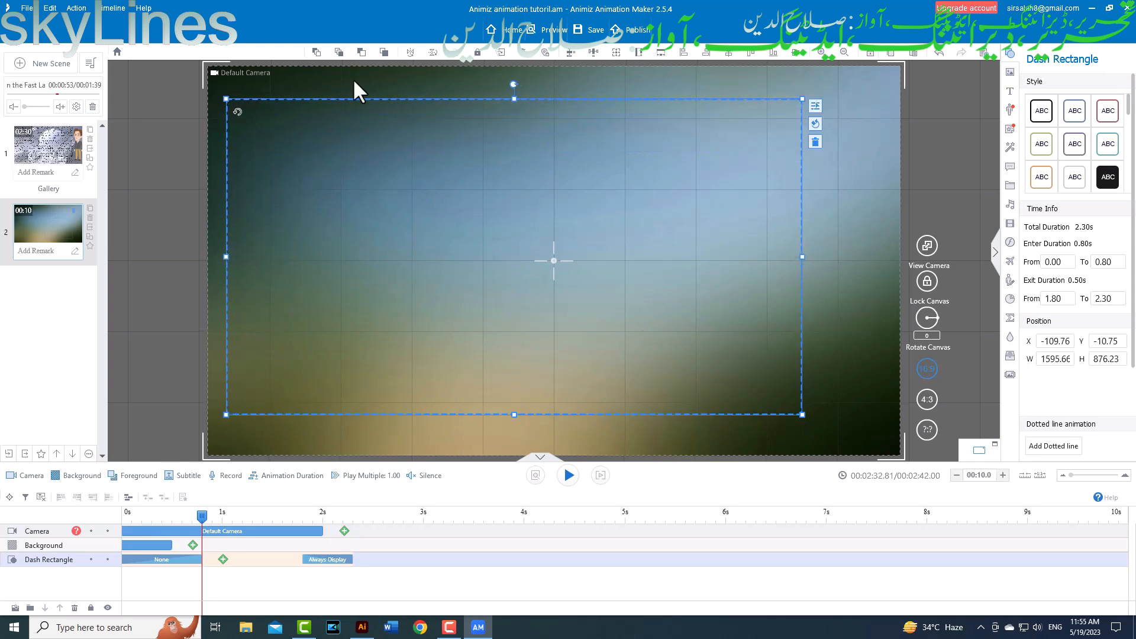
{"action": "left_click_drag", "start_coordinate": [803, 413], "coordinate": [891, 424]}
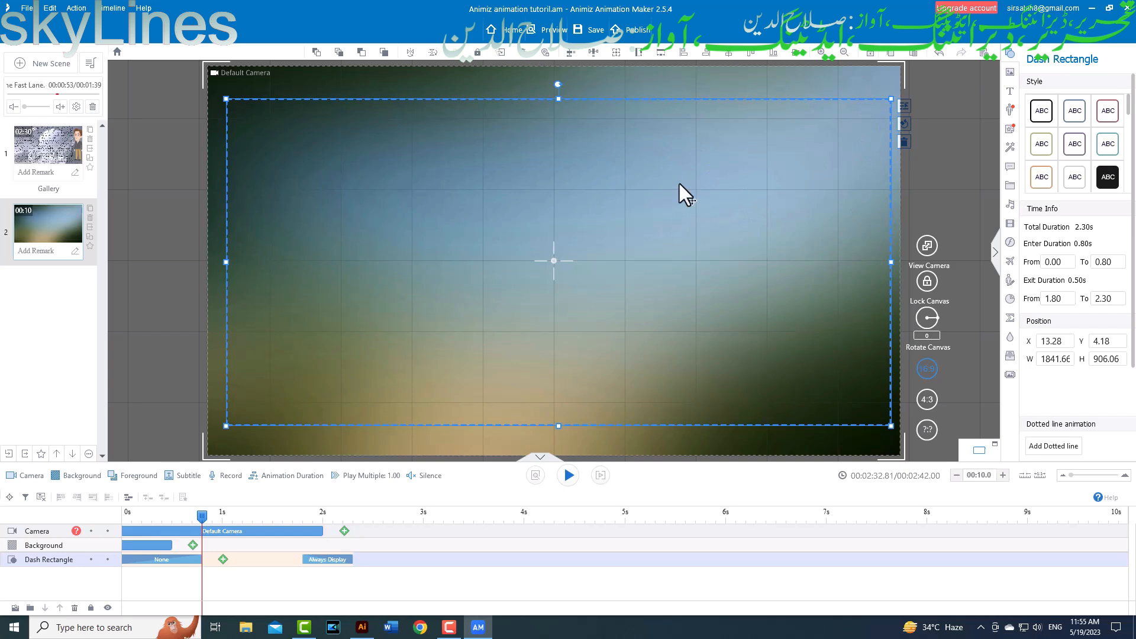
{"action": "key", "text": "Delete"}
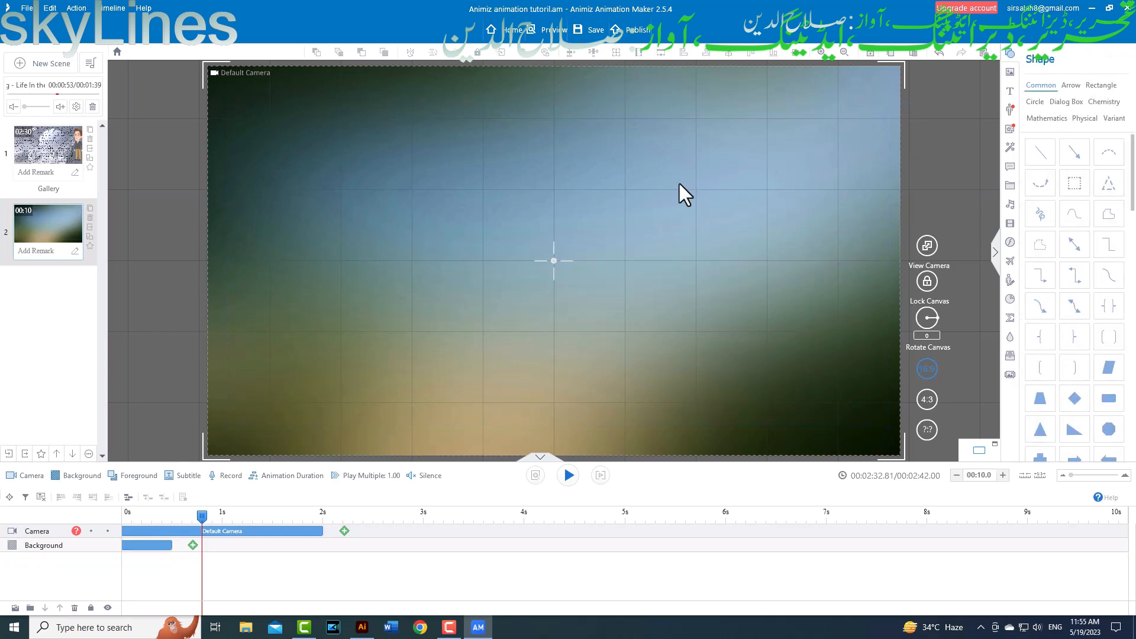
Add the crane and the grey-and-red motorbike images from the image library to the canvas.
{"action": "left_click", "coordinate": [1011, 72]}
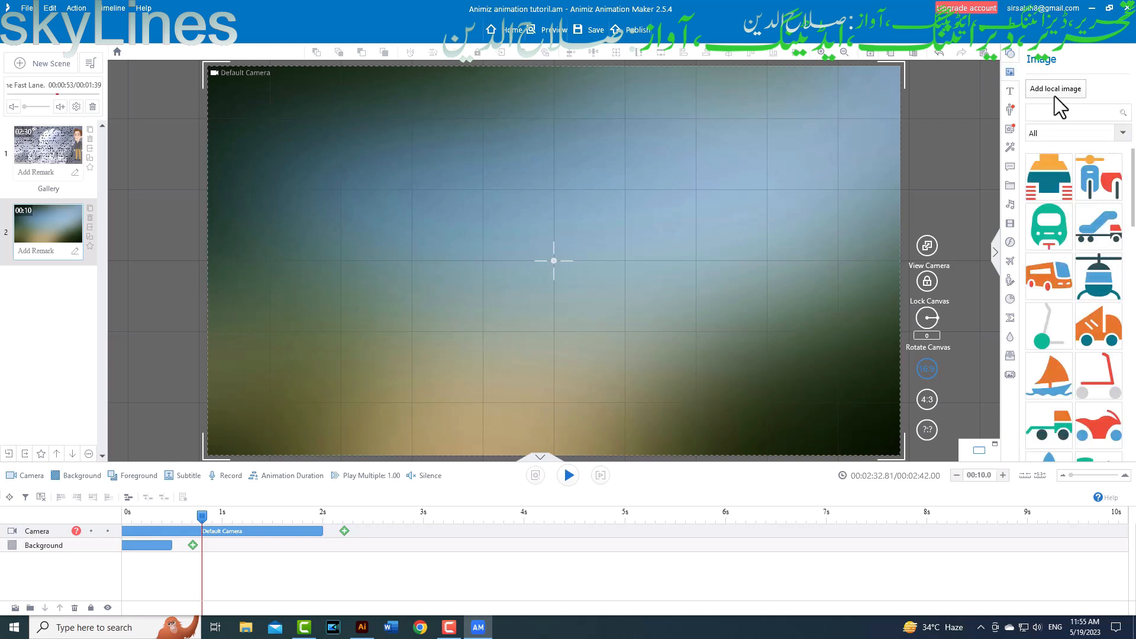
{"action": "scroll", "coordinate": [1081, 189], "scroll_direction": "down", "scroll_amount": 2}
{"action": "scroll", "coordinate": [1081, 190], "scroll_direction": "down", "scroll_amount": 5}
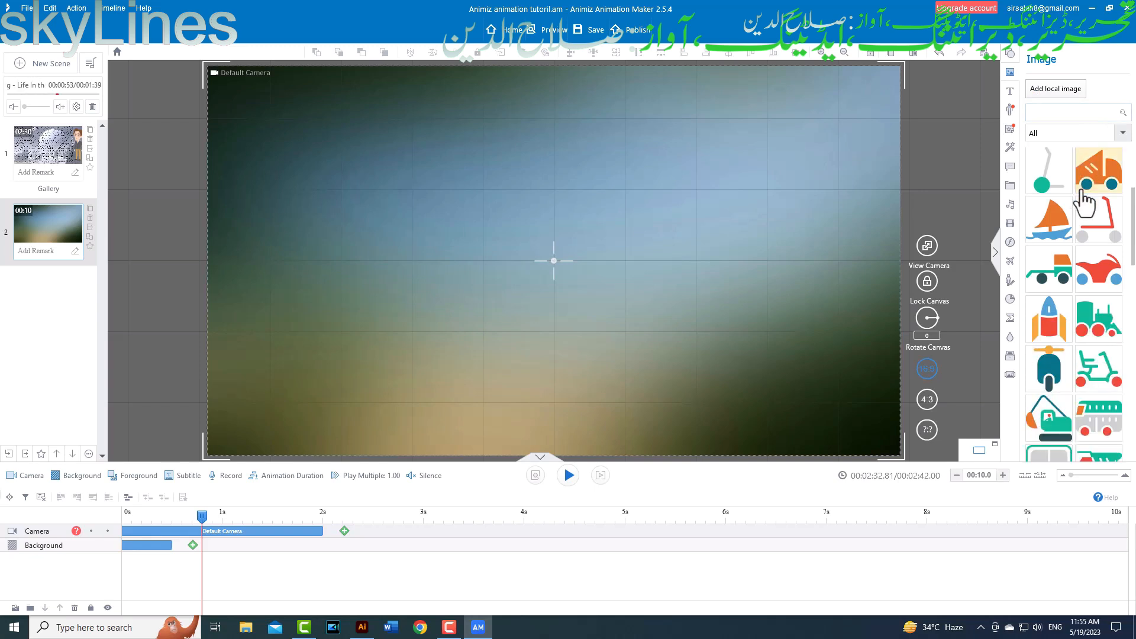
{"action": "scroll", "coordinate": [1083, 195], "scroll_direction": "down", "scroll_amount": 8}
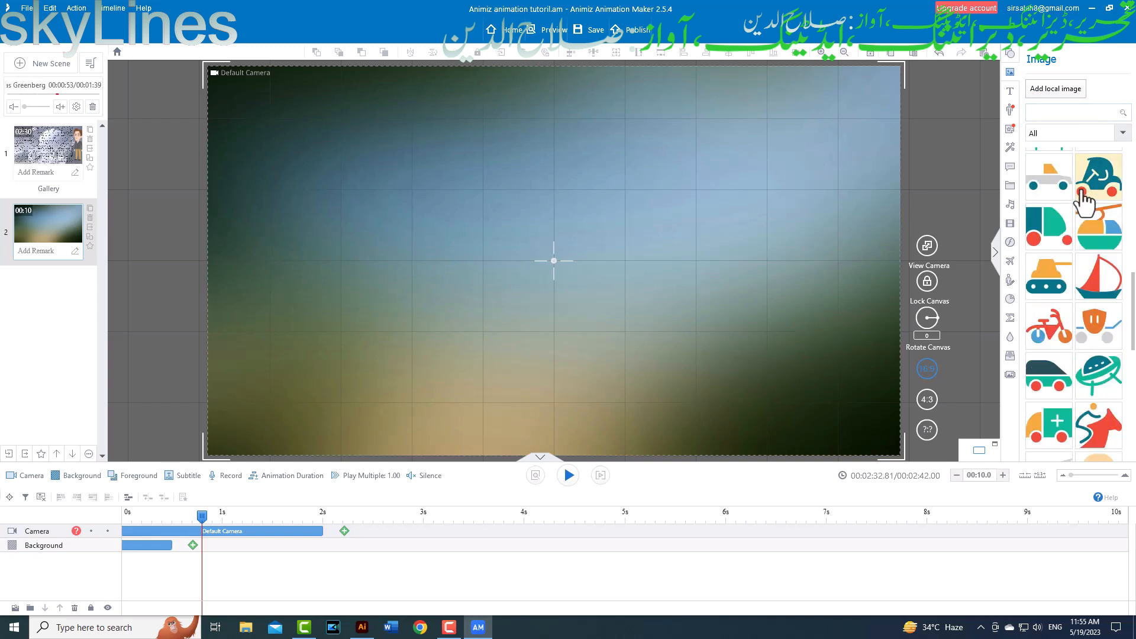
{"action": "scroll", "coordinate": [1081, 191], "scroll_direction": "down", "scroll_amount": 3}
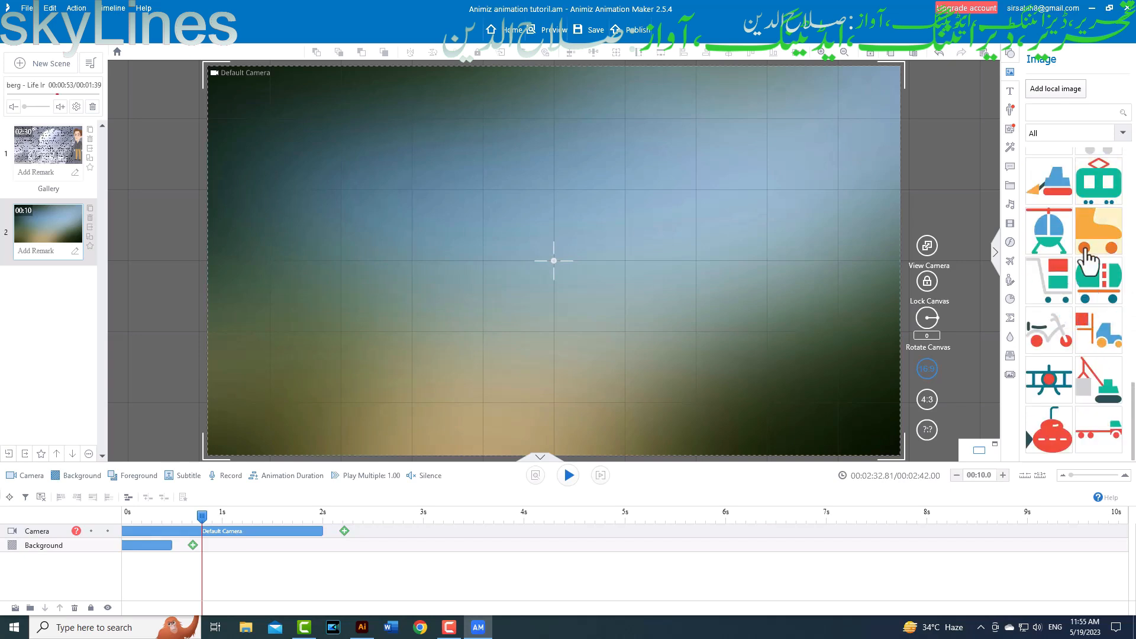
{"action": "scroll", "coordinate": [1078, 317], "scroll_direction": "up", "scroll_amount": 3}
{"action": "scroll", "coordinate": [1078, 317], "scroll_direction": "down", "scroll_amount": 3}
{"action": "left_click", "coordinate": [1078, 315]}
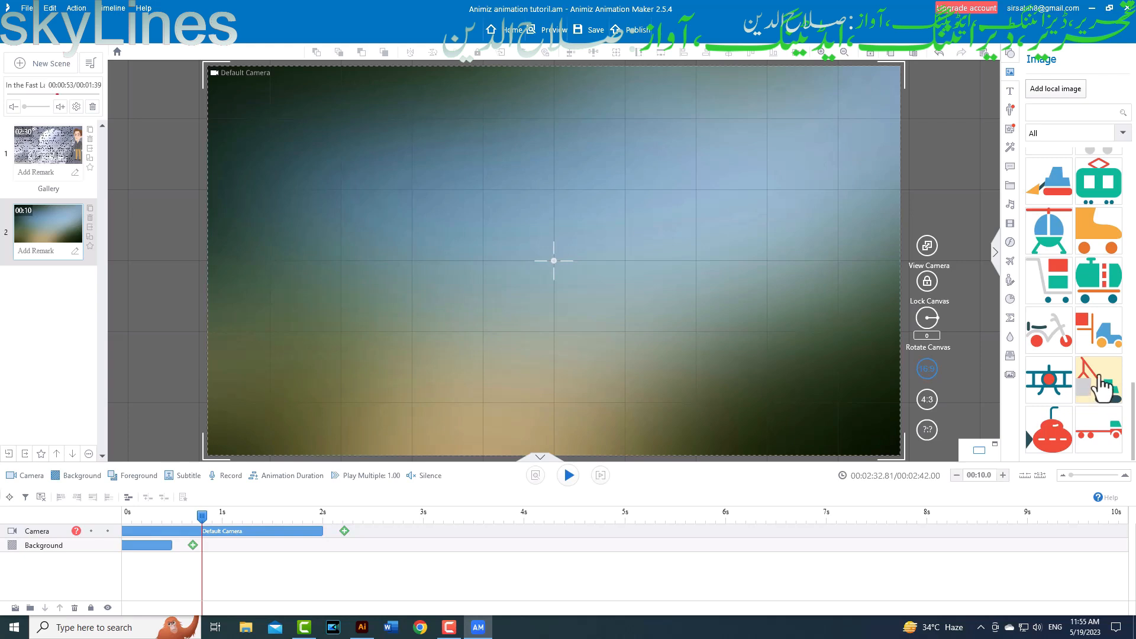
{"action": "left_click_drag", "start_coordinate": [1046, 336], "coordinate": [439, 228]}
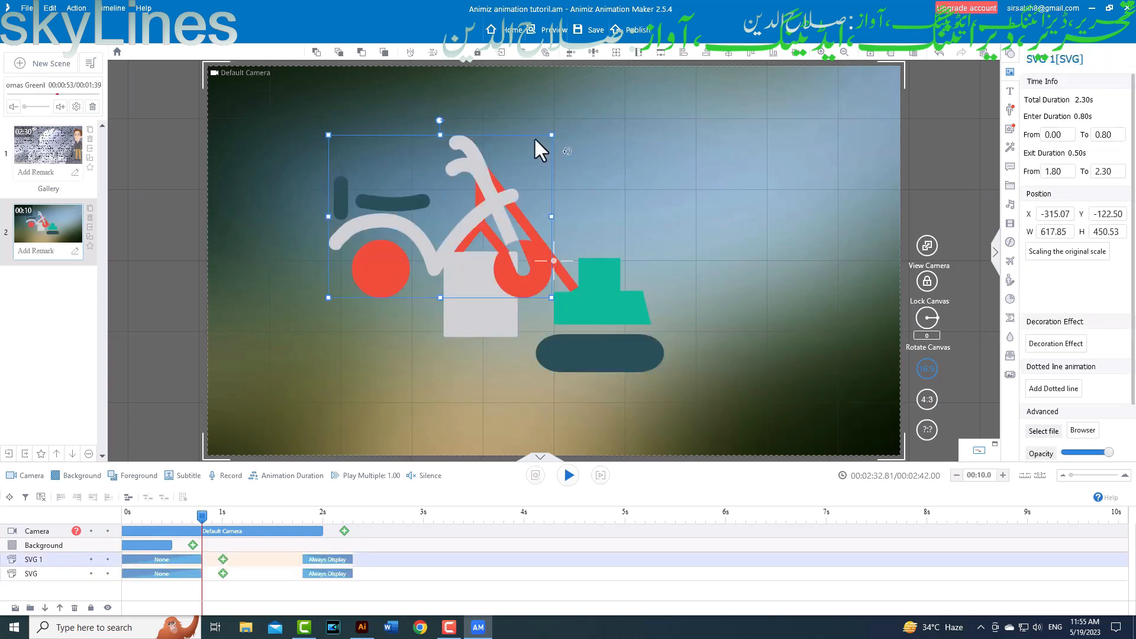
Shrink the motorbike image to about 326 by 238 and delete the crane image from the scene.
{"action": "left_click_drag", "start_coordinate": [549, 296], "coordinate": [638, 361]}
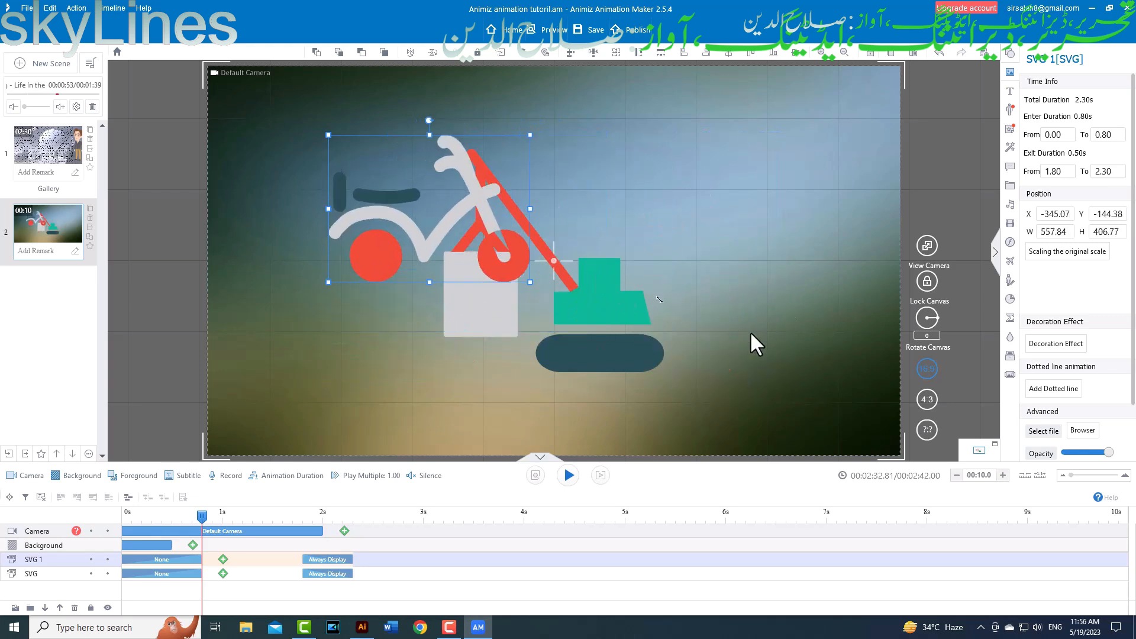
{"action": "left_click_drag", "start_coordinate": [810, 364], "coordinate": [616, 221]}
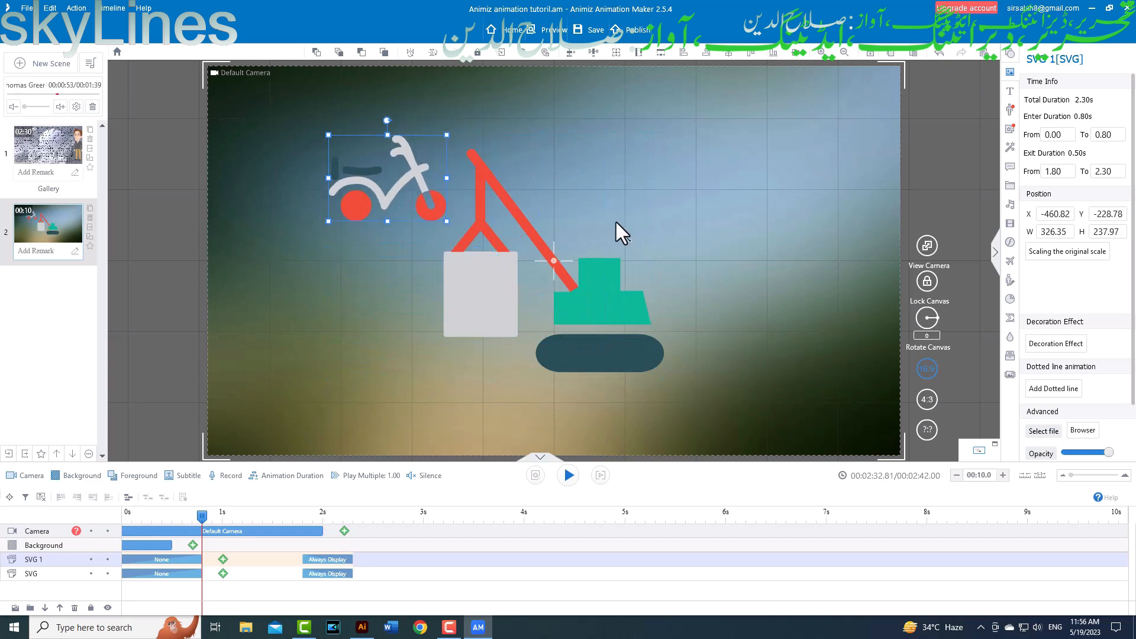
{"action": "left_click_drag", "start_coordinate": [477, 278], "coordinate": [704, 218]}
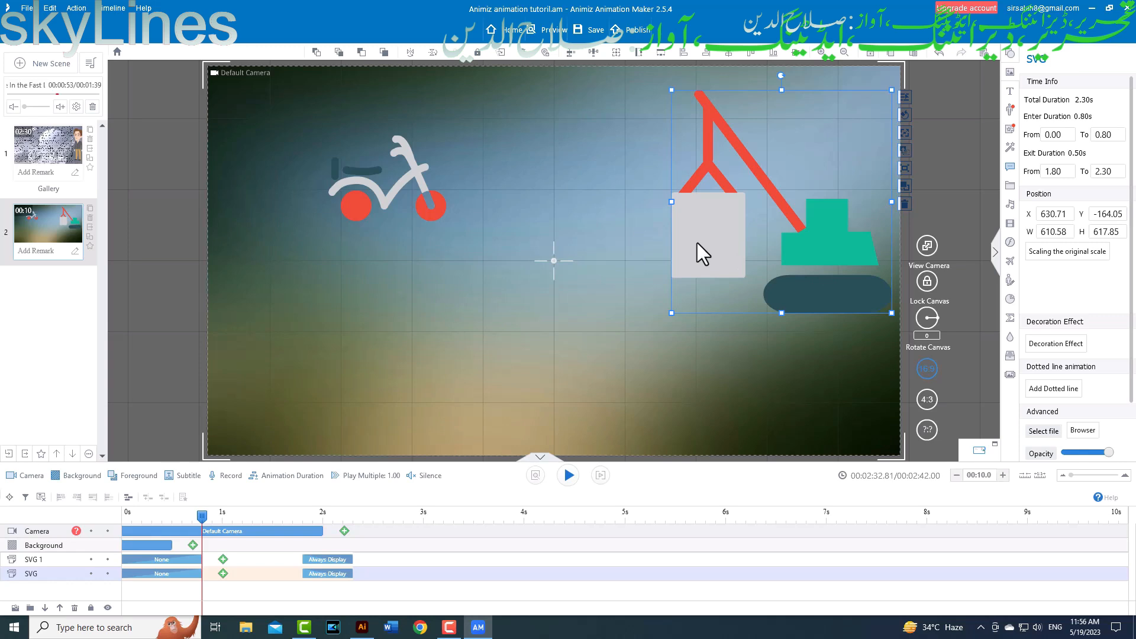
{"action": "key", "text": "Delete"}
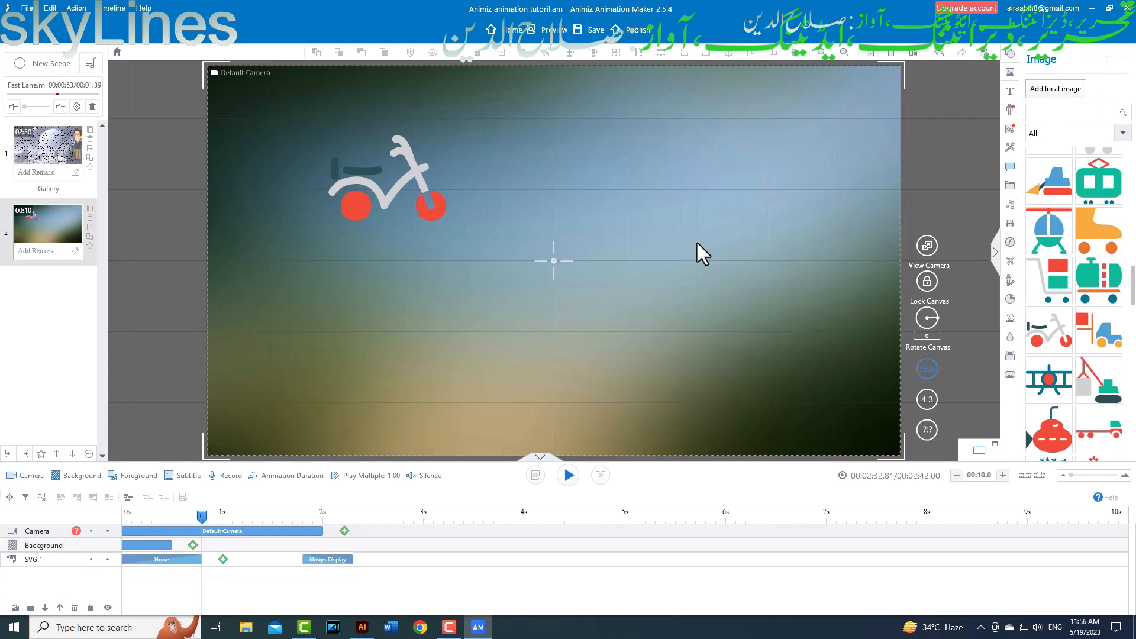
Move the motorbike to about X -482, Y -274 and return the playhead to the start of the scene.
{"action": "left_click", "coordinate": [424, 214]}
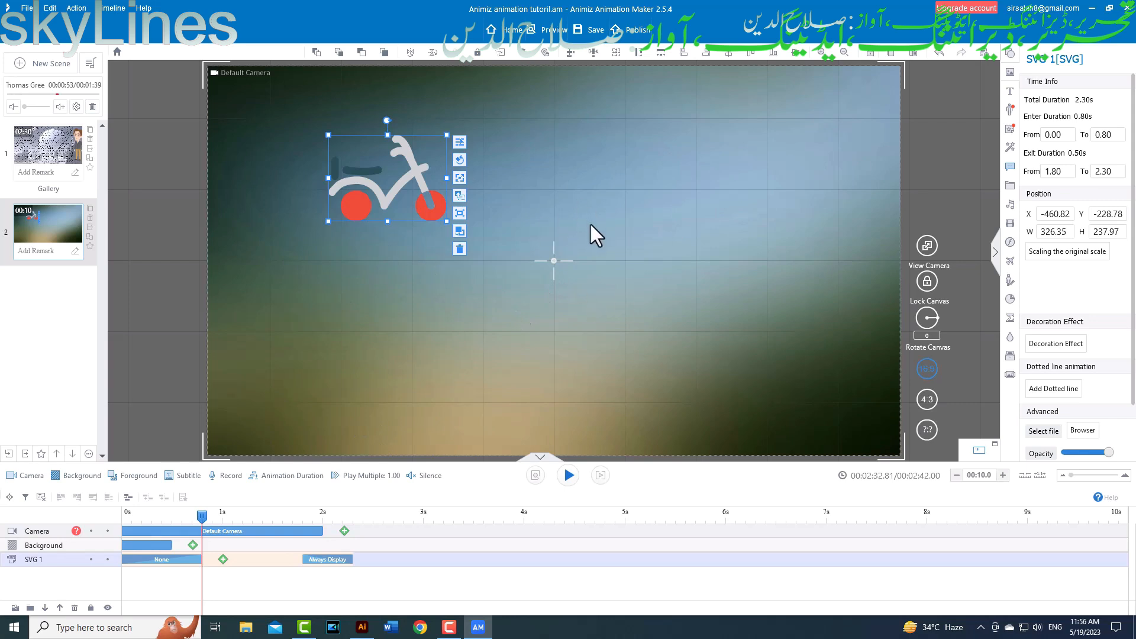
{"action": "left_click", "coordinate": [502, 236]}
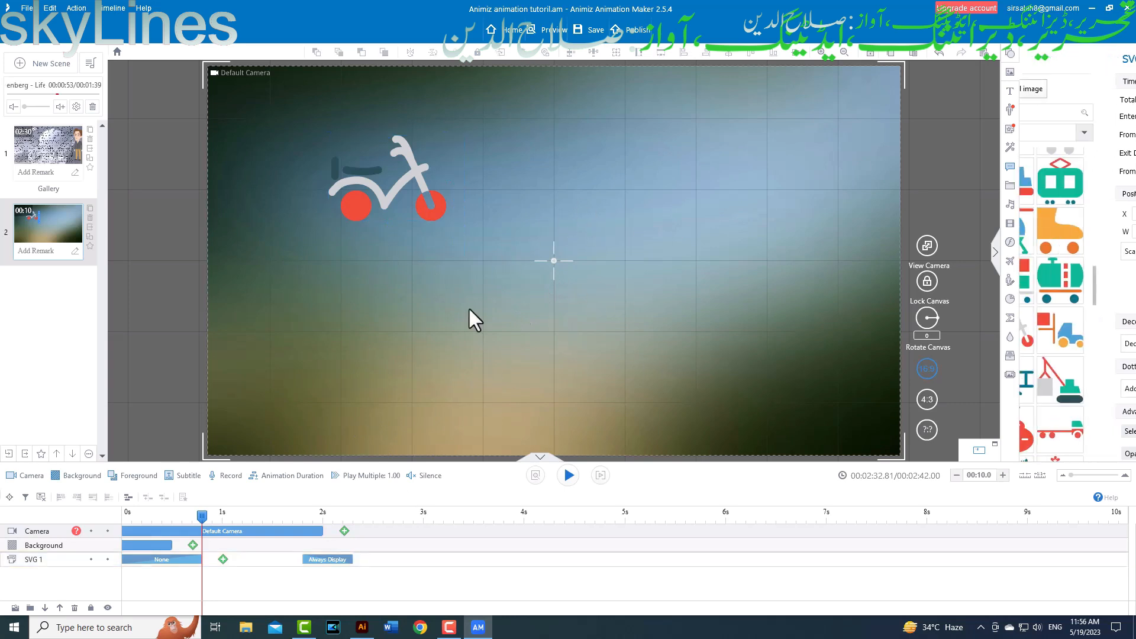
{"action": "left_click", "coordinate": [437, 218]}
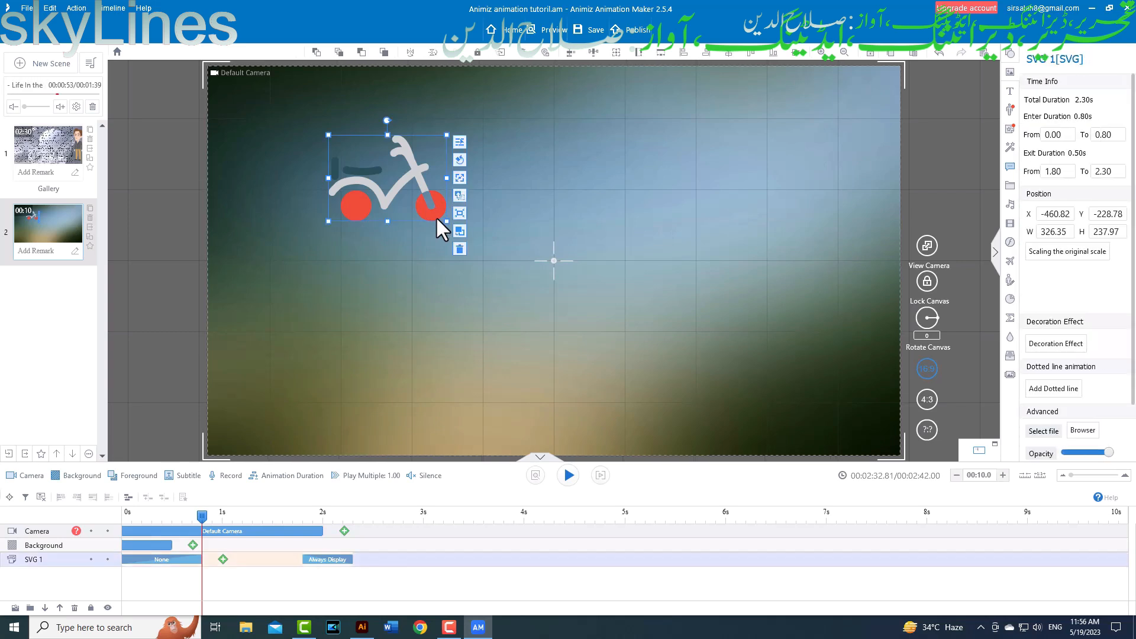
{"action": "mouse_move", "coordinate": [438, 215]}
{"action": "left_mouse_down"}
{"action": "mouse_move", "coordinate": [354, 210]}
{"action": "mouse_move", "coordinate": [325, 175]}
{"action": "mouse_move", "coordinate": [424, 172]}
{"action": "mouse_move", "coordinate": [431, 200]}
{"action": "left_mouse_up"}
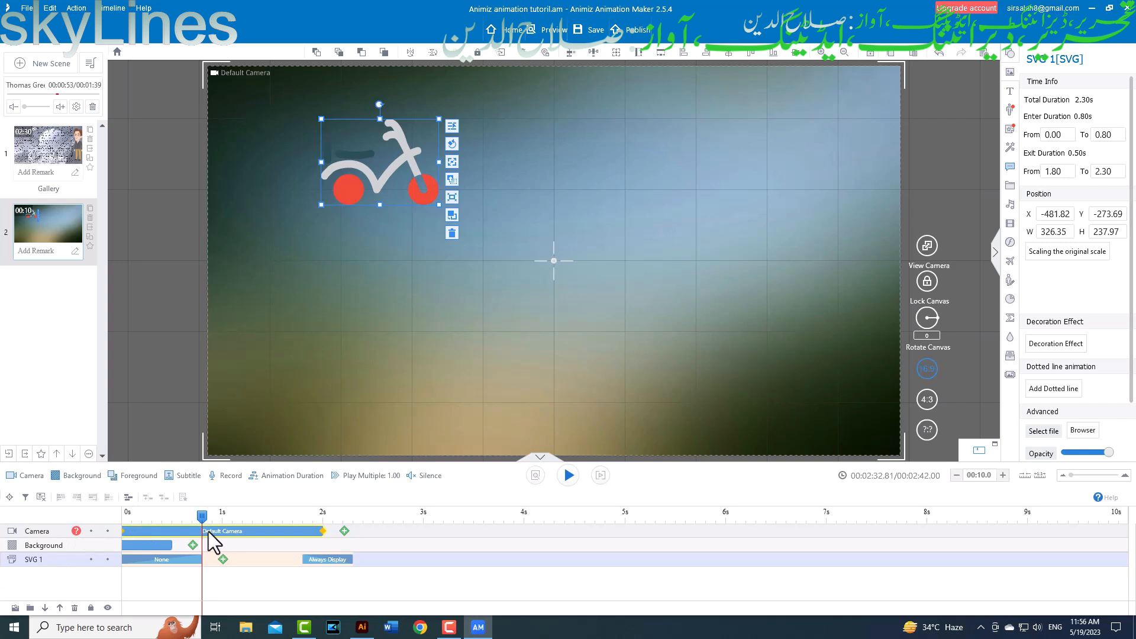
{"action": "left_click_drag", "start_coordinate": [200, 513], "coordinate": [99, 516]}
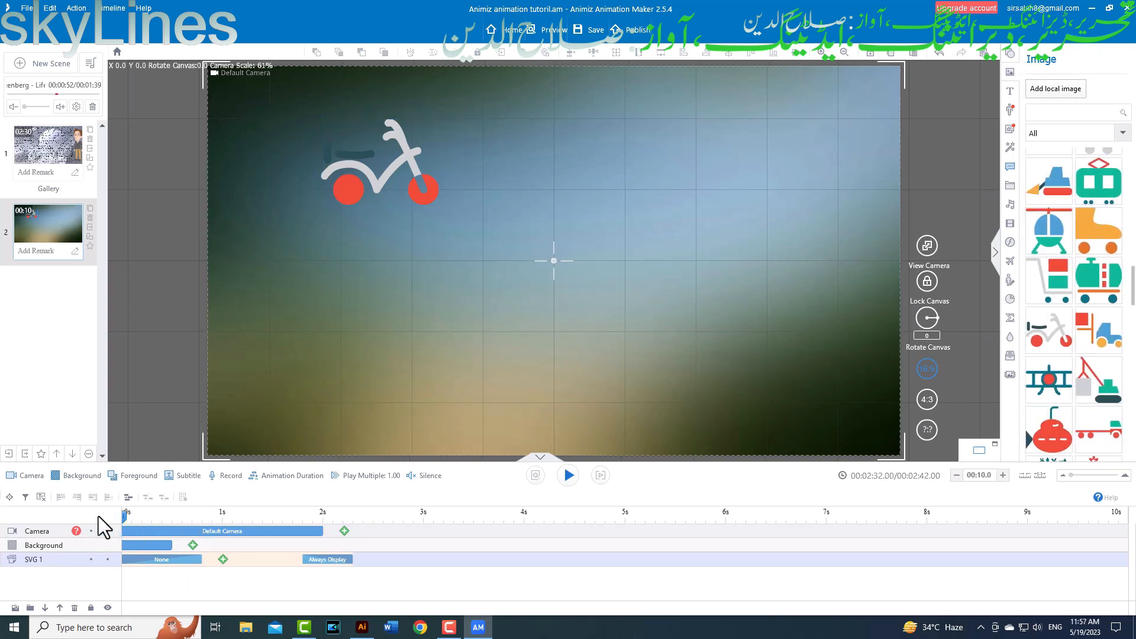
Play the scene to check the motorbike and return the playhead to the start.
{"action": "left_click", "coordinate": [569, 475]}
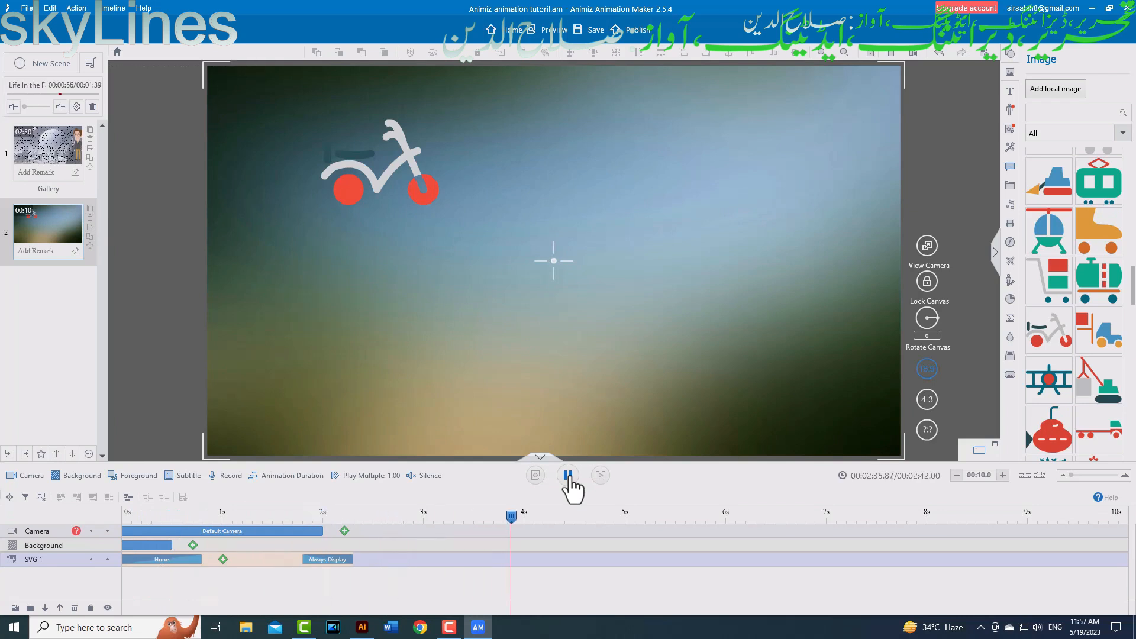
{"action": "left_click", "coordinate": [569, 475]}
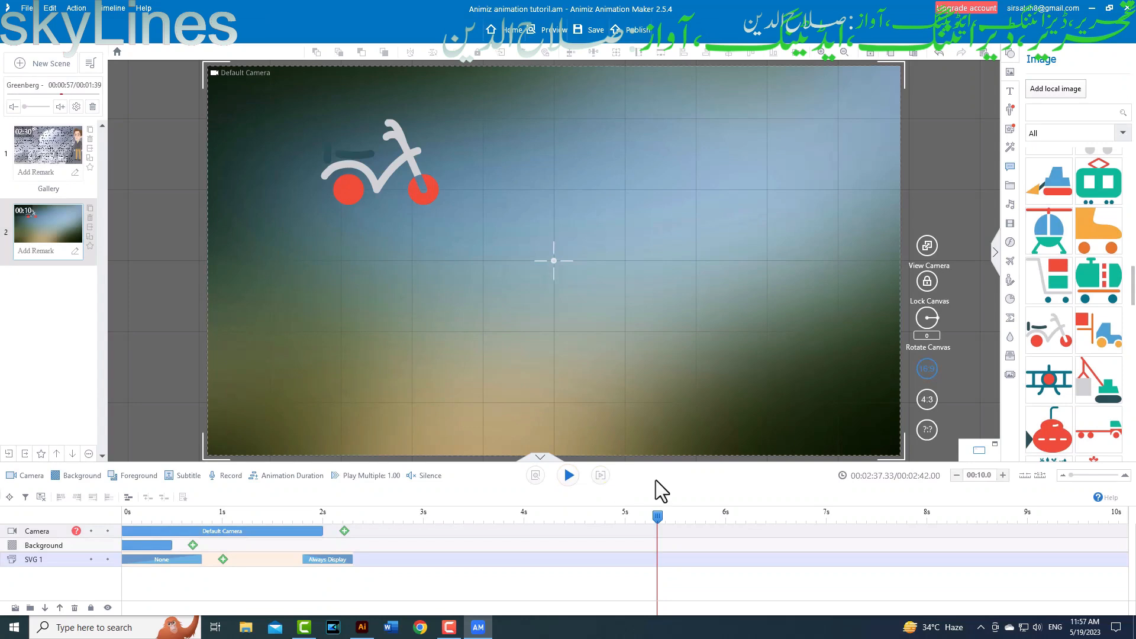
{"action": "left_click_drag", "start_coordinate": [652, 521], "coordinate": [70, 541]}
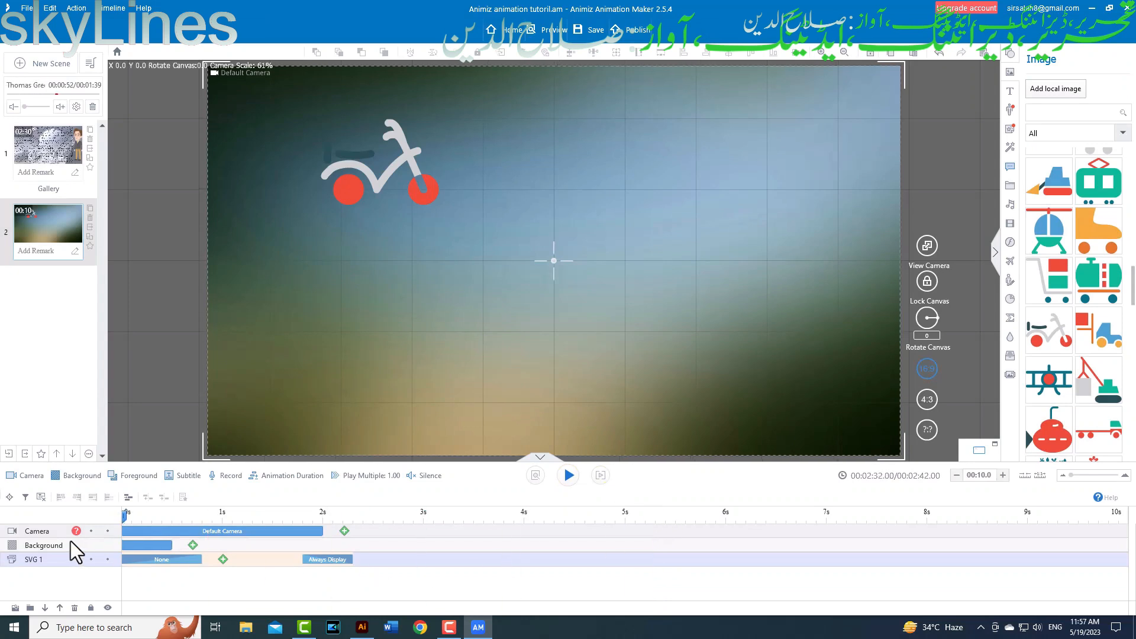
Add a Border Lines emphasis animation to the motorbike between its entrance and exit effects.
{"action": "left_click", "coordinate": [431, 191]}
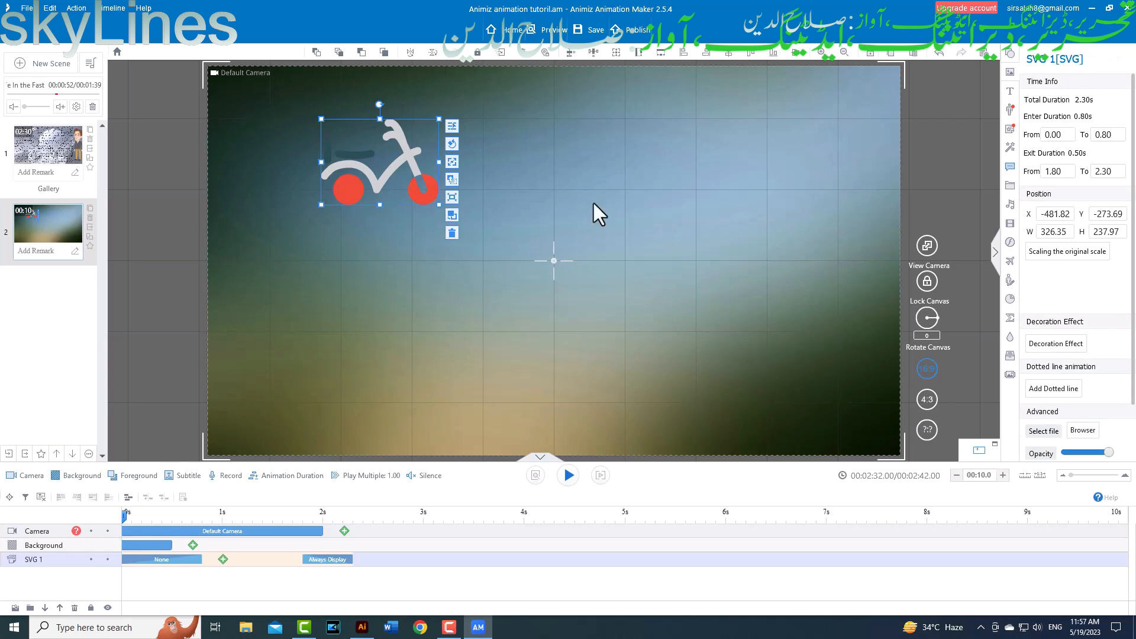
{"action": "left_click", "coordinate": [464, 264]}
{"action": "left_click", "coordinate": [428, 191]}
{"action": "left_click", "coordinate": [224, 561]}
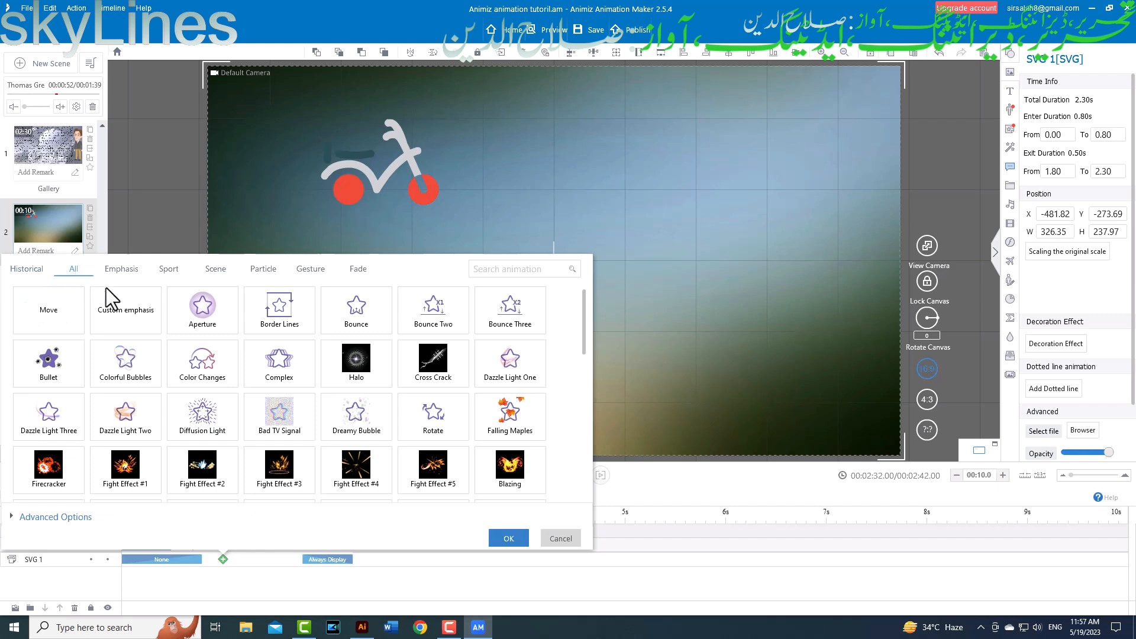
{"action": "left_click_drag", "start_coordinate": [584, 352], "coordinate": [598, 268]}
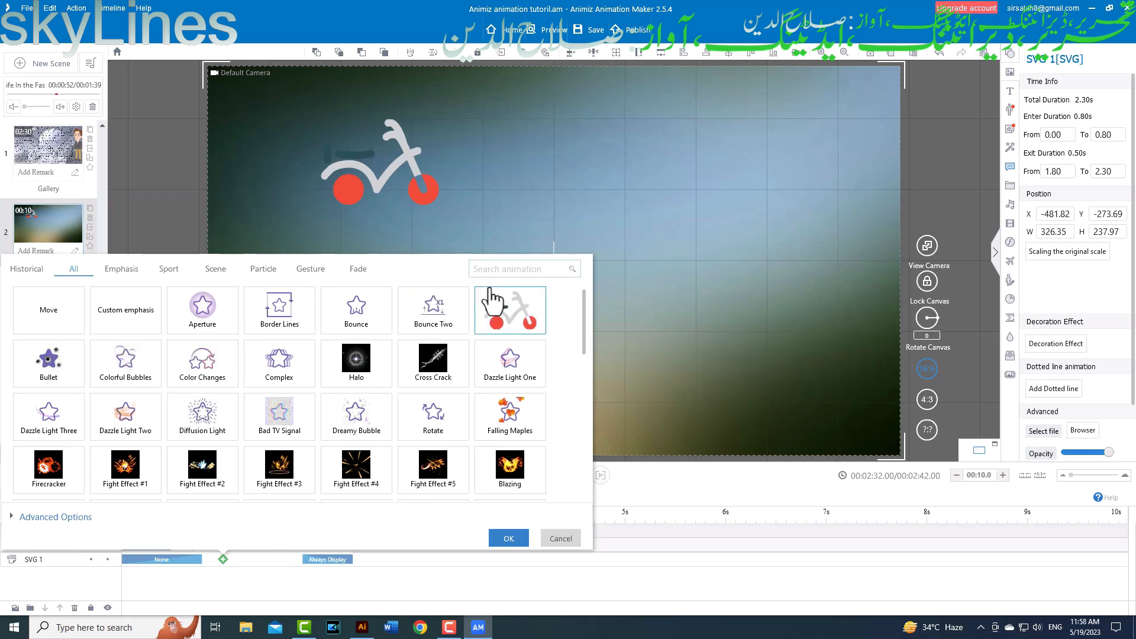
{"action": "left_click", "coordinate": [277, 314]}
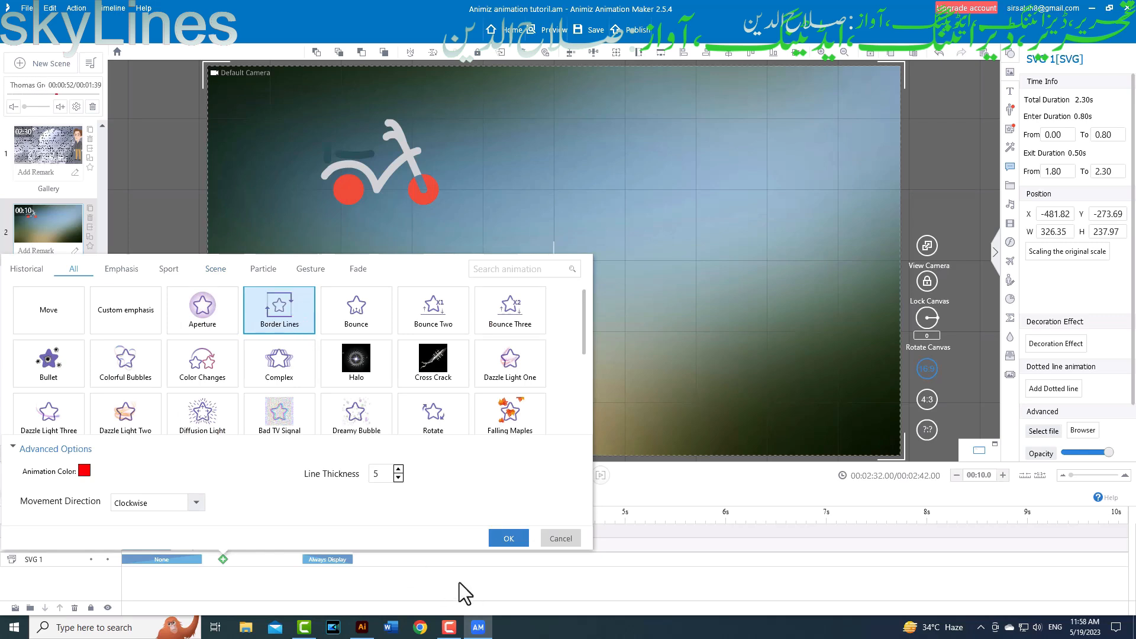
{"action": "left_click", "coordinate": [508, 539]}
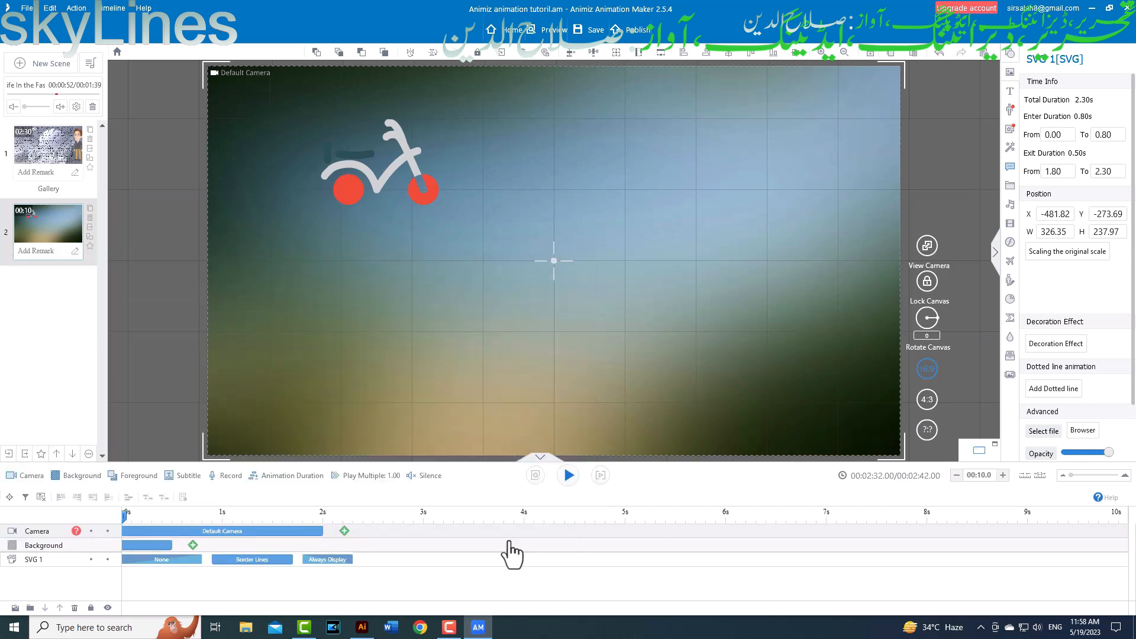
Preview the motorbike's Border Lines animation and bring the playhead back to the start of the scene.
{"action": "left_click", "coordinate": [568, 475]}
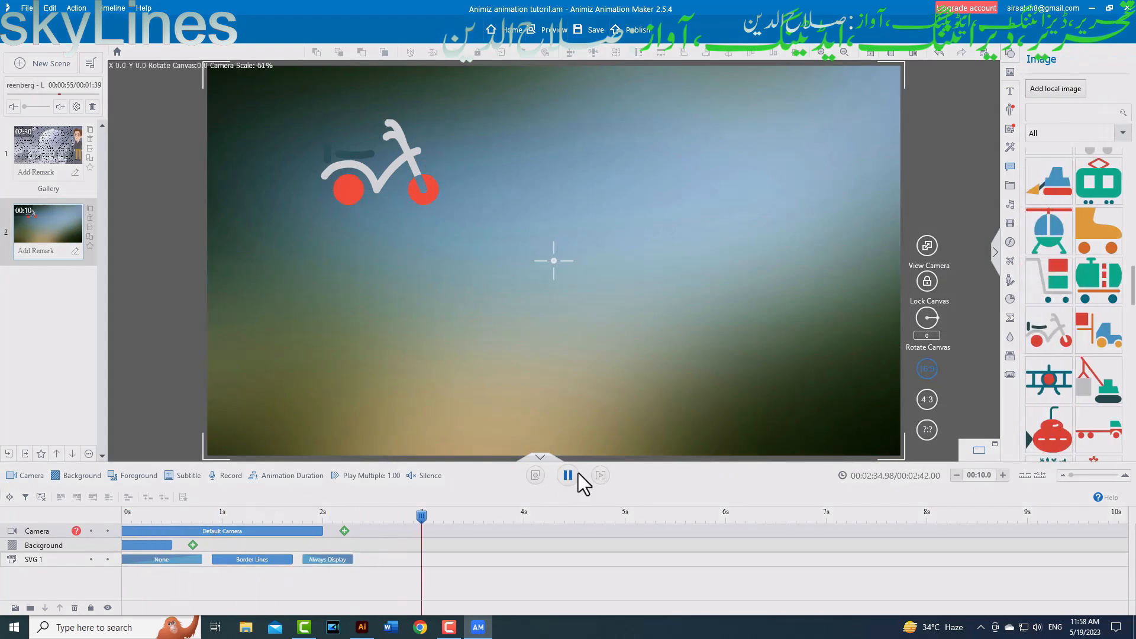
{"action": "left_click", "coordinate": [569, 473]}
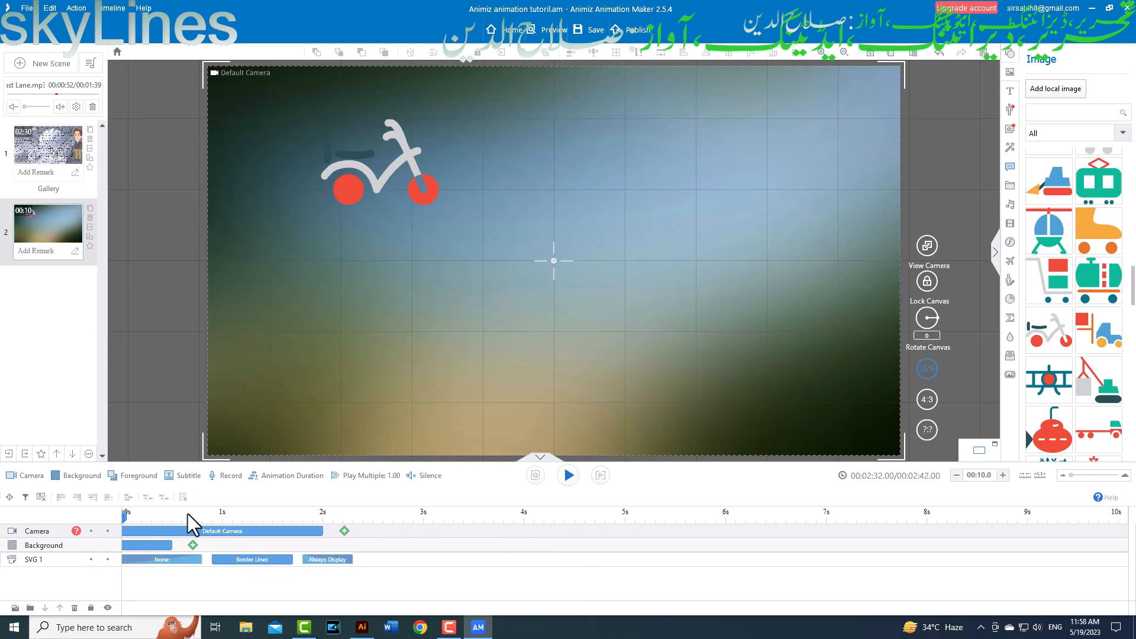
{"action": "left_click", "coordinate": [174, 559]}
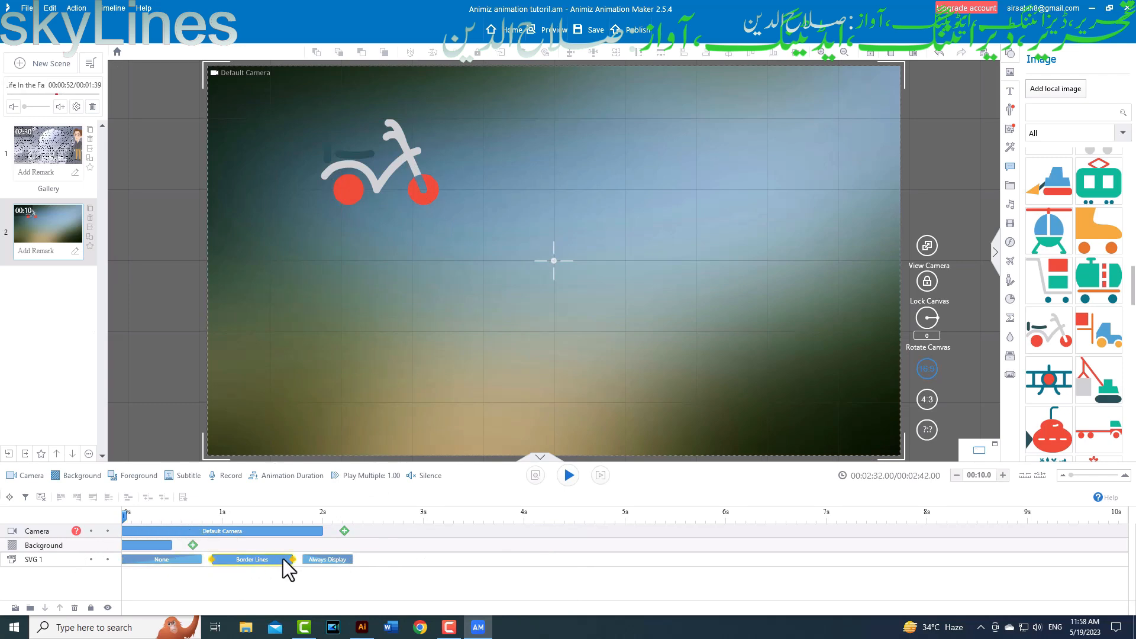
Replace the motorbike's Border Lines animation with Move using the Fluctuate curve, and shift the motorbike to about X -641, Y -259.
{"action": "double_click", "coordinate": [250, 559]}
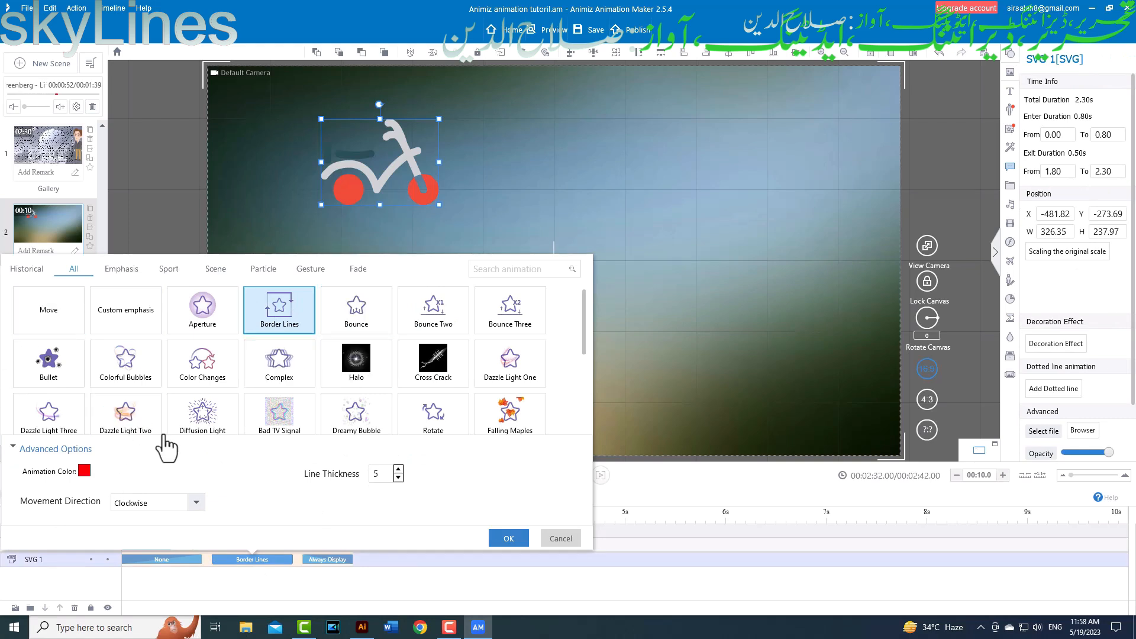
{"action": "left_click", "coordinate": [51, 303]}
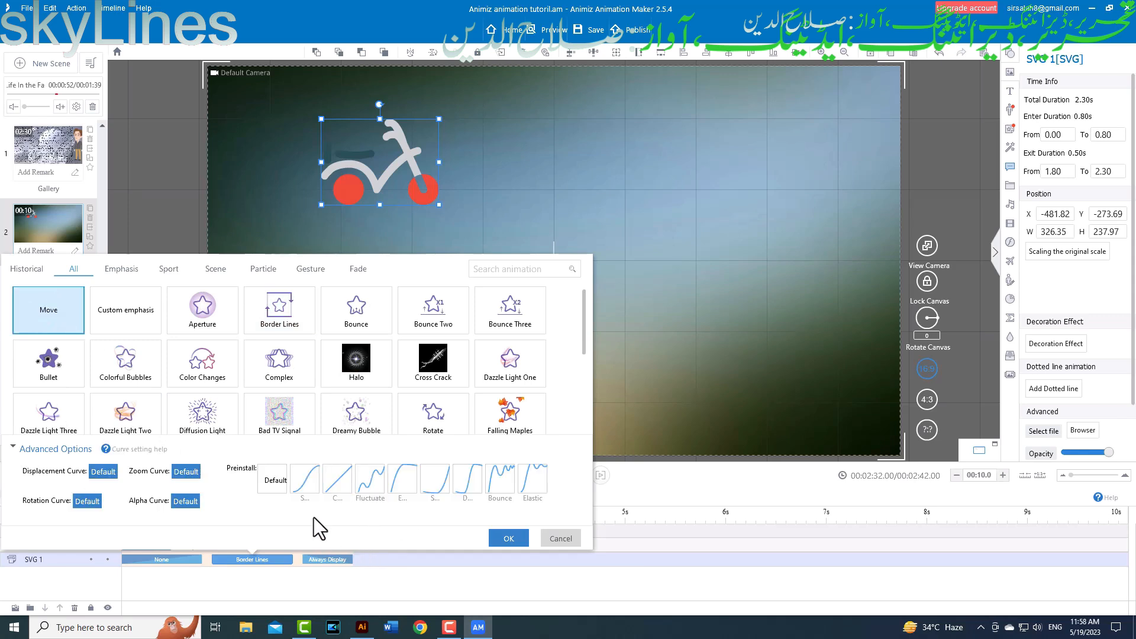
{"action": "left_click", "coordinate": [370, 481]}
{"action": "left_click", "coordinate": [368, 483]}
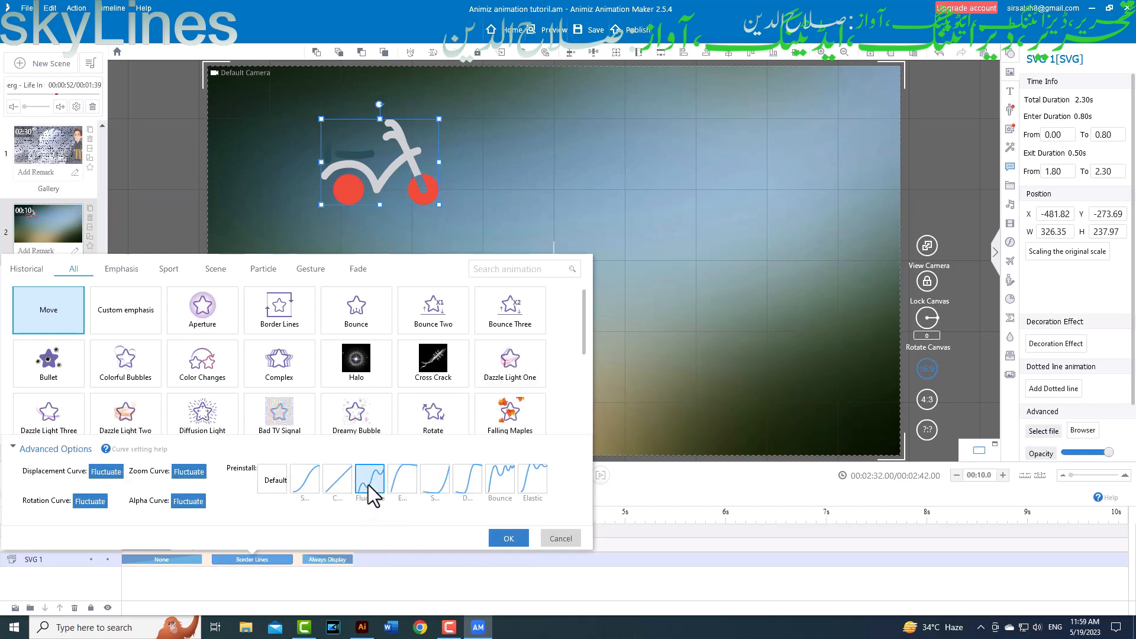
{"action": "left_click", "coordinate": [508, 539]}
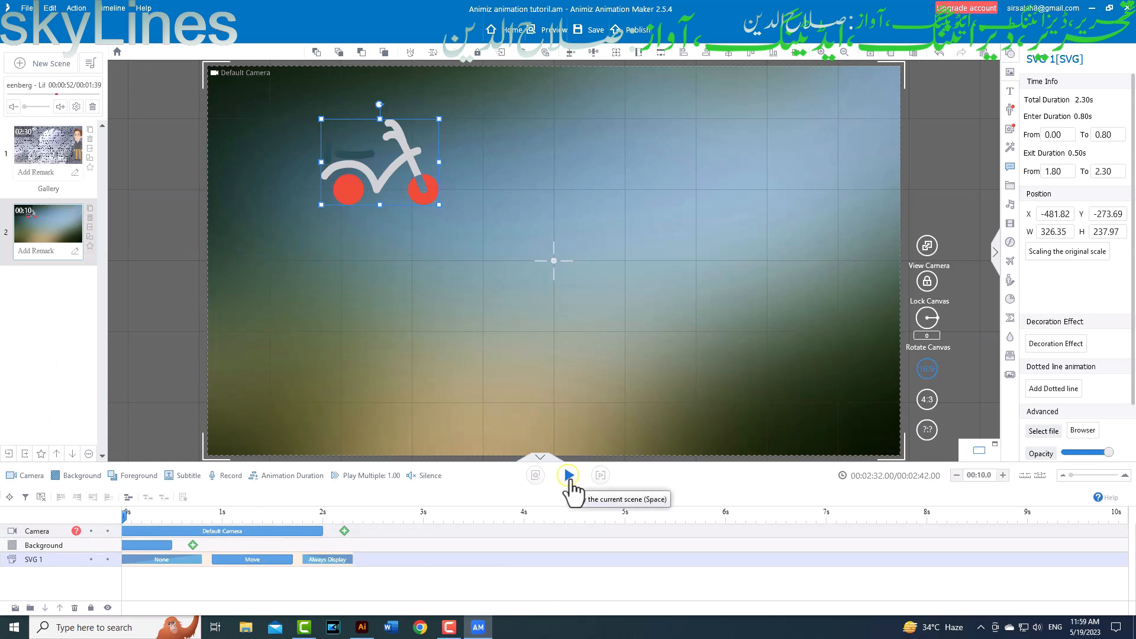
{"action": "left_click_drag", "start_coordinate": [394, 165], "coordinate": [324, 170]}
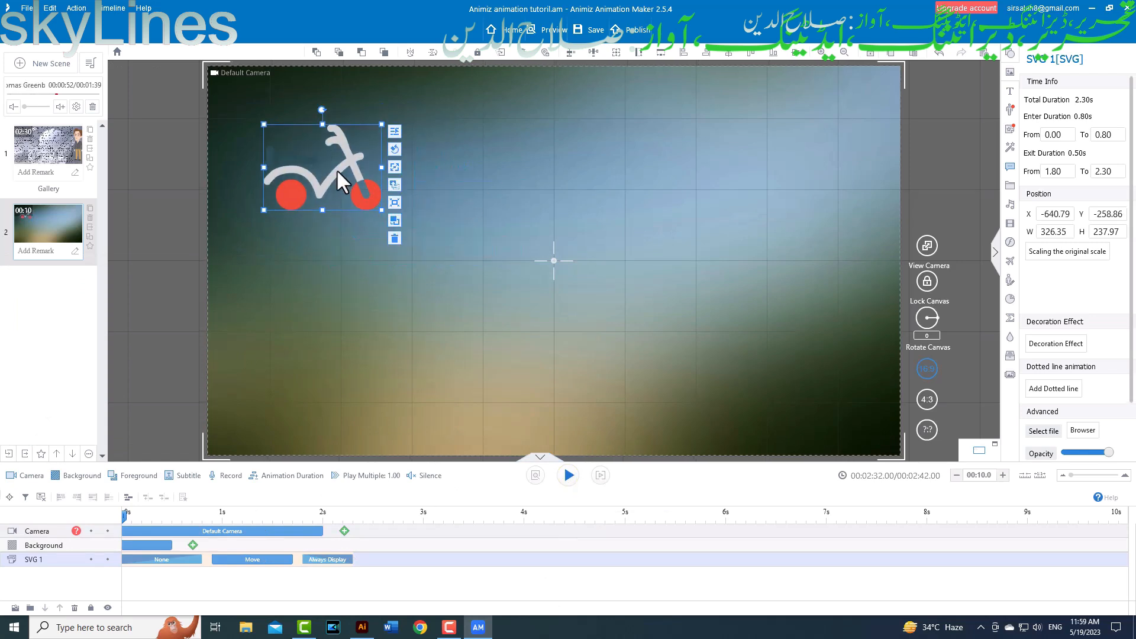
Play the scene to check the motorbike's Move animation and reset the playhead to 0 s.
{"action": "left_click", "coordinate": [568, 475]}
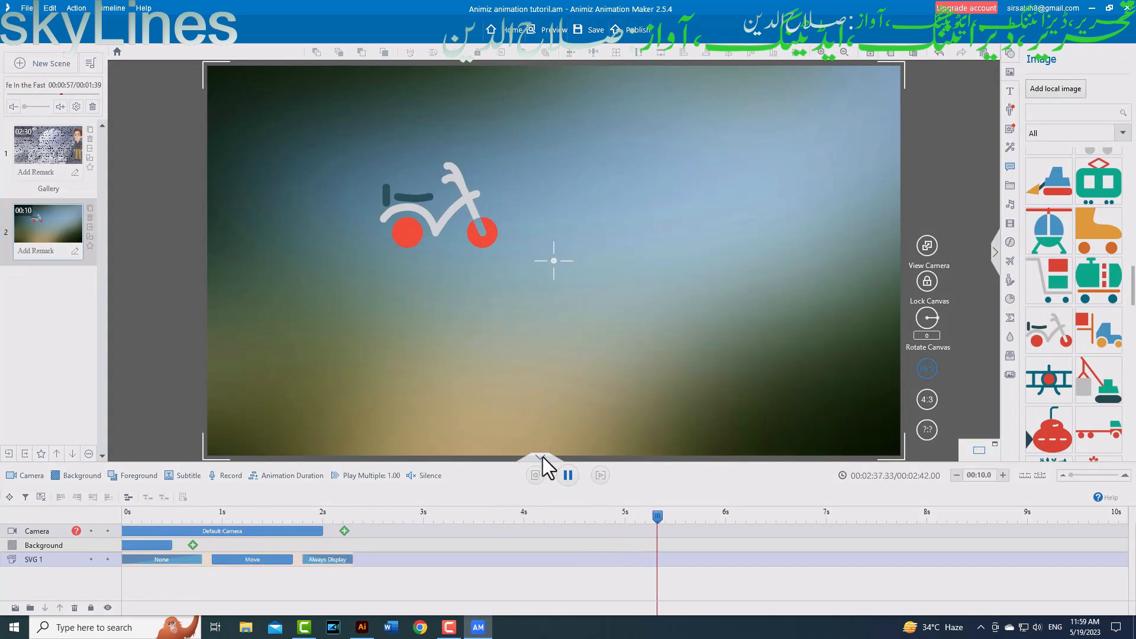
{"action": "left_click", "coordinate": [573, 470]}
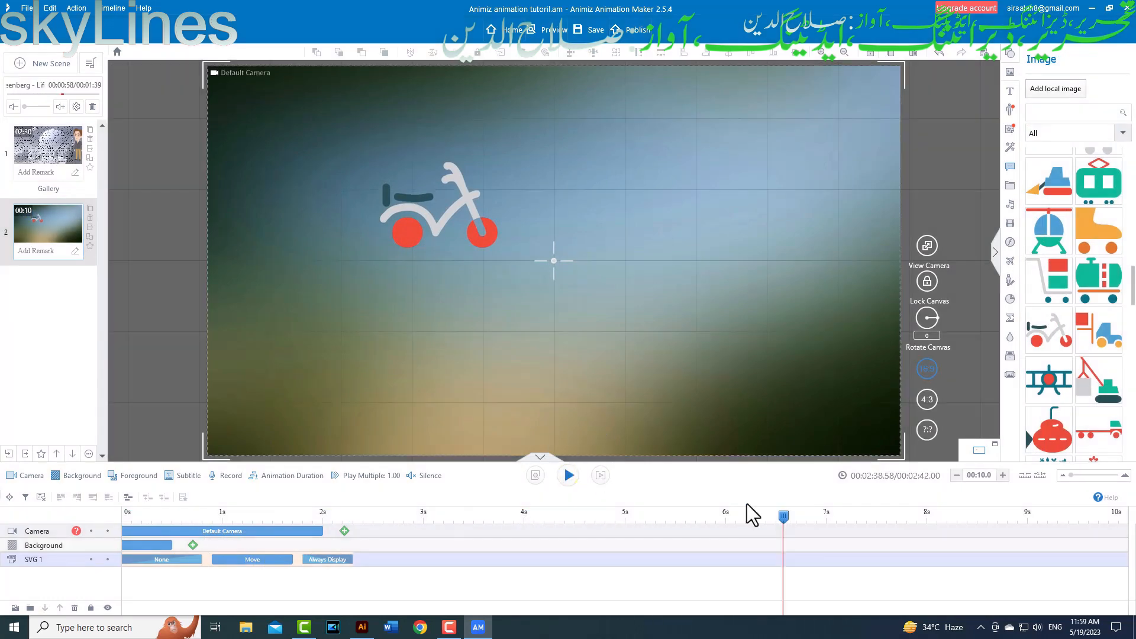
{"action": "left_click_drag", "start_coordinate": [783, 516], "coordinate": [72, 500]}
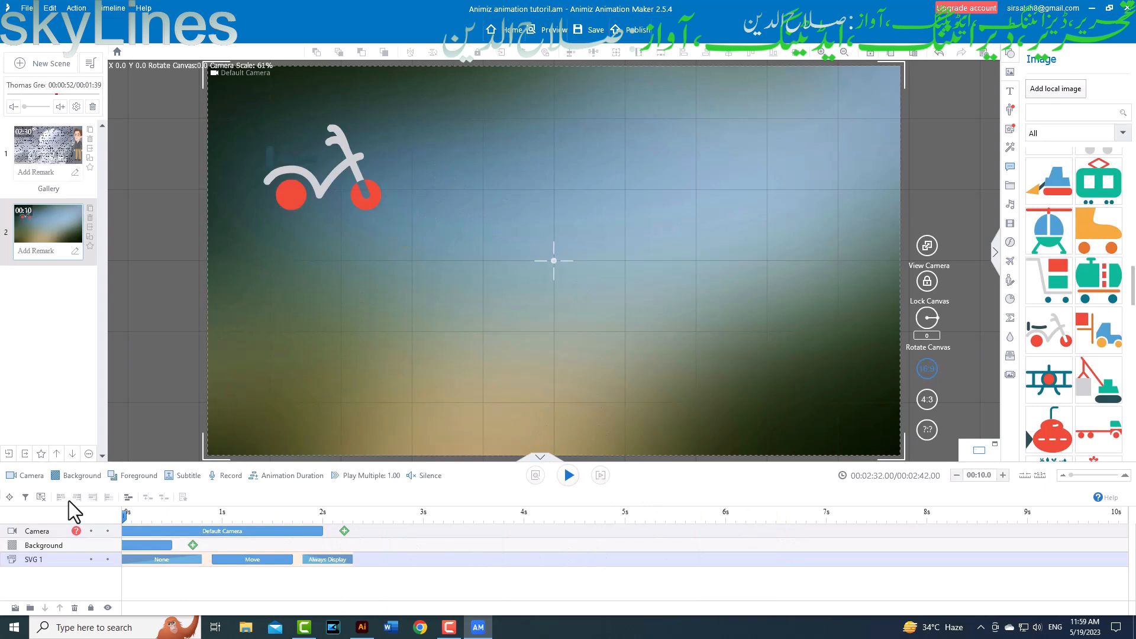
Change the motorbike's Move animation to the Constant speed curve preset.
{"action": "double_click", "coordinate": [254, 559]}
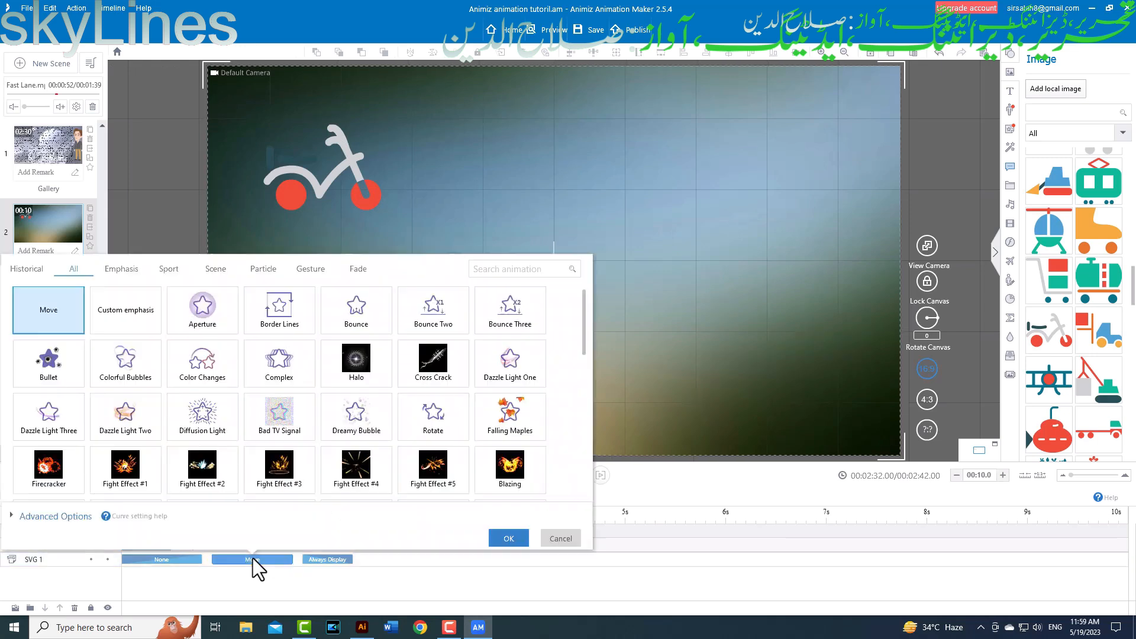
{"action": "left_click", "coordinate": [54, 303]}
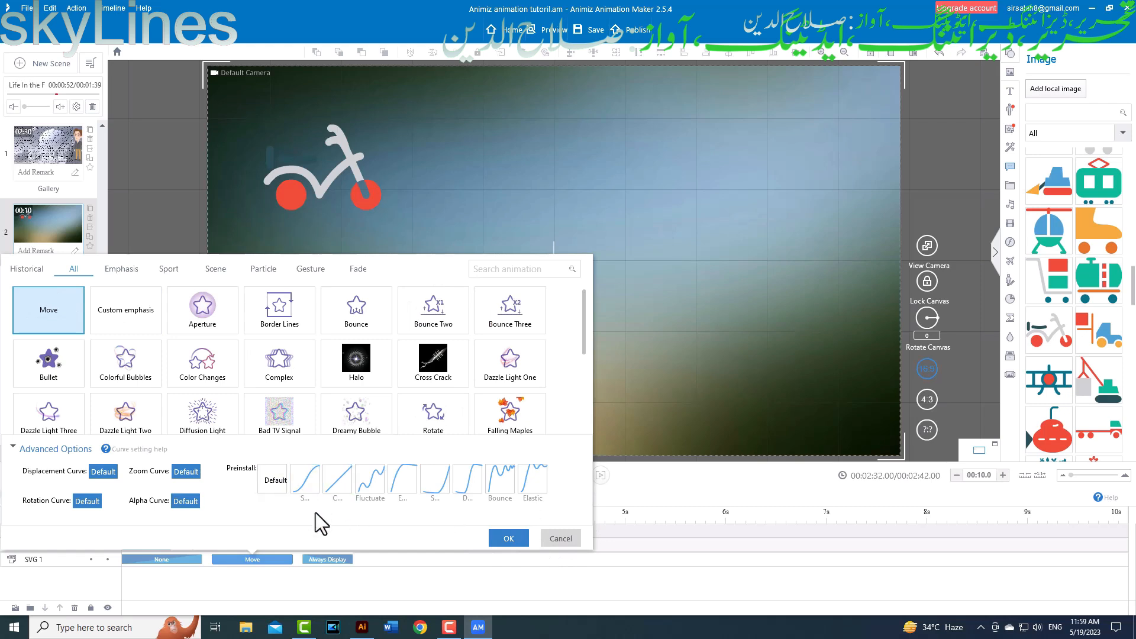
{"action": "left_click", "coordinate": [336, 488]}
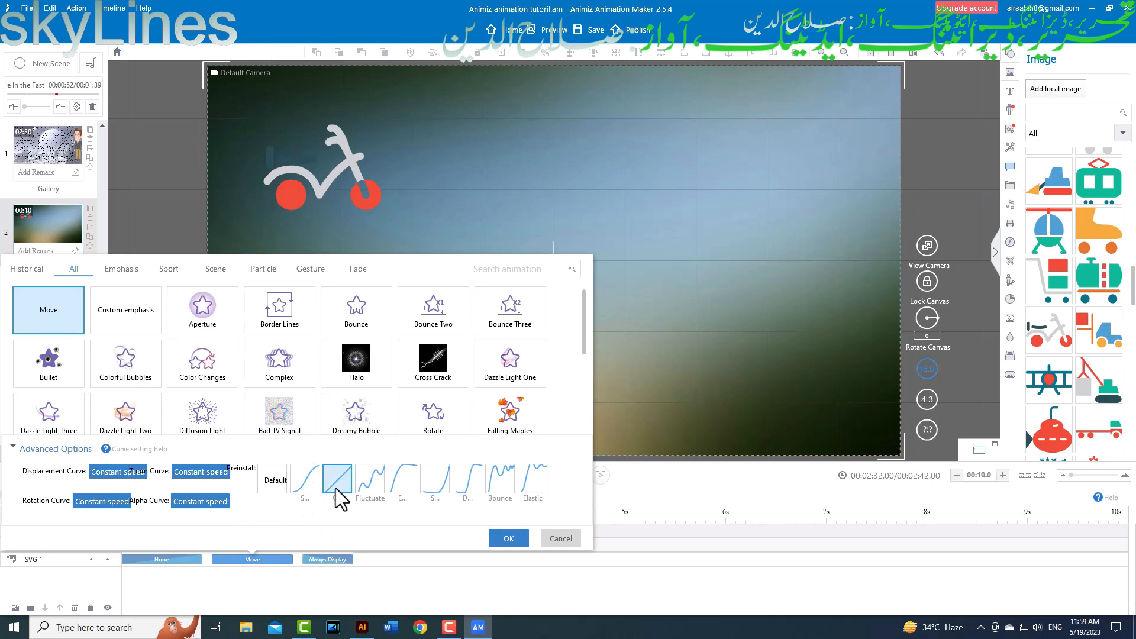
{"action": "left_click", "coordinate": [509, 539]}
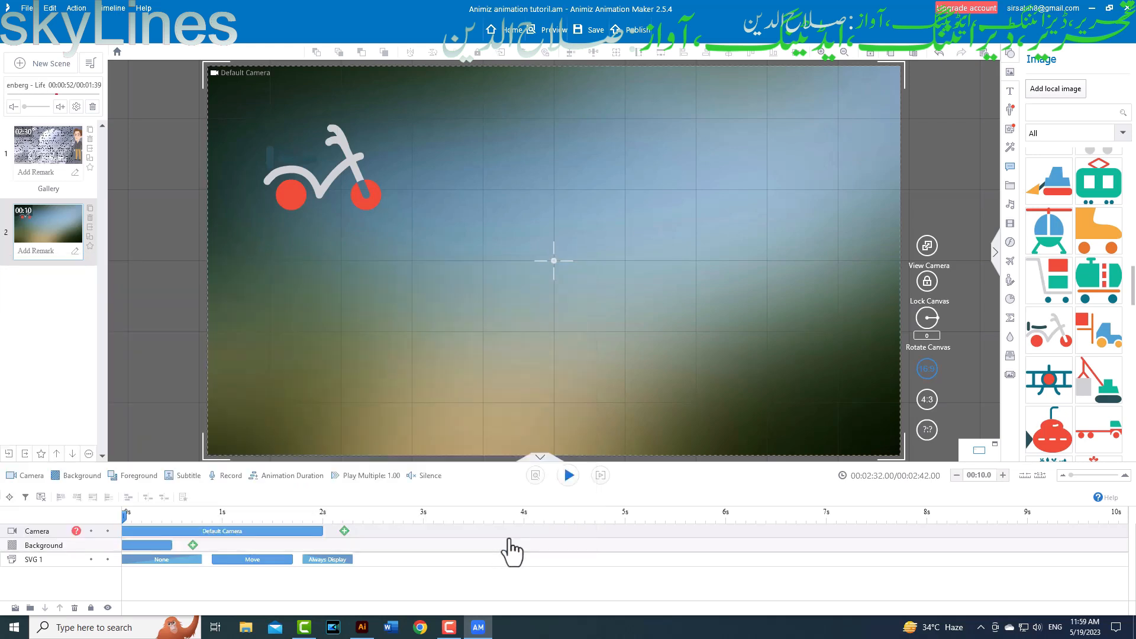
Place the motorbike's Move start off-canvas at about X -1337, Y 317 and its end at about X 759, Y -388.
{"action": "left_click_drag", "start_coordinate": [358, 202], "coordinate": [333, 234]}
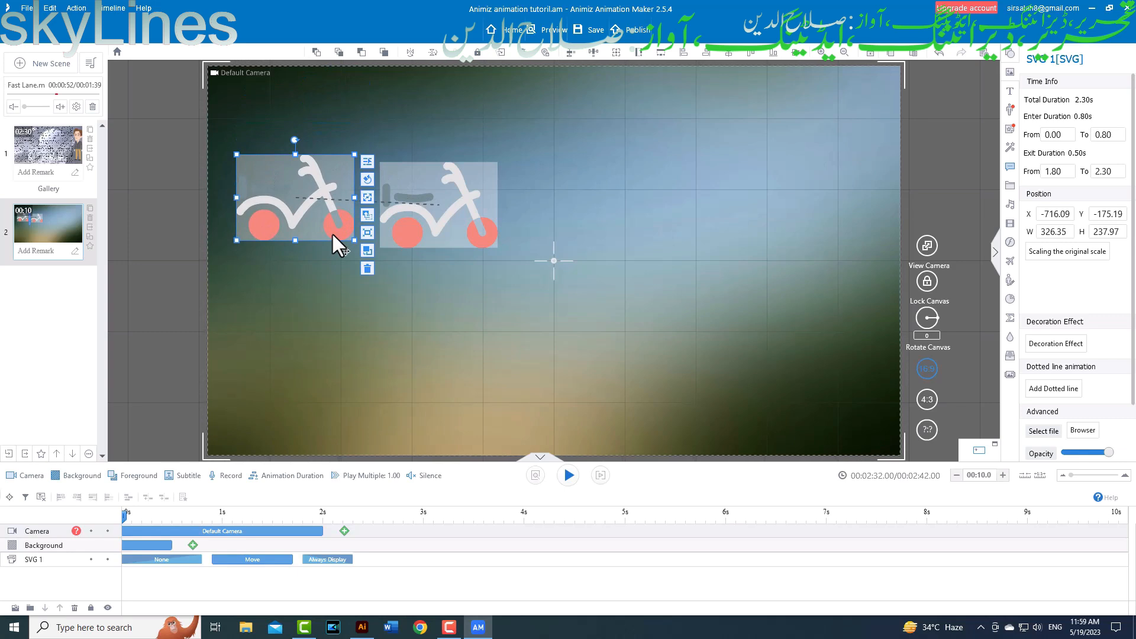
{"action": "left_click_drag", "start_coordinate": [277, 232], "coordinate": [54, 409]}
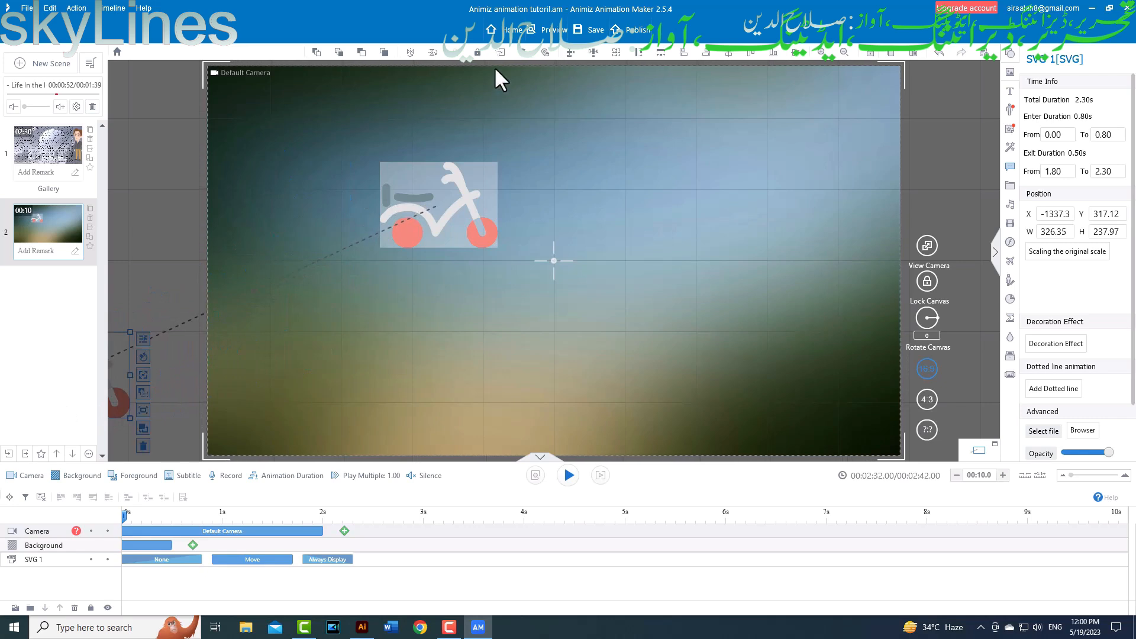
{"action": "left_click_drag", "start_coordinate": [481, 184], "coordinate": [802, 125]}
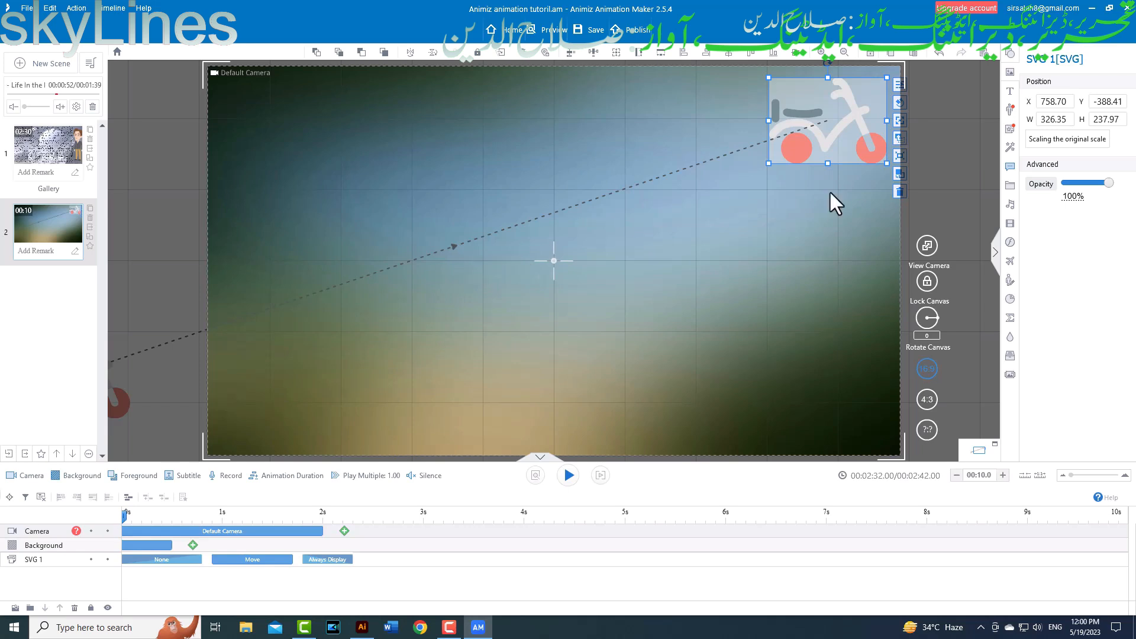
{"action": "left_click", "coordinate": [755, 264]}
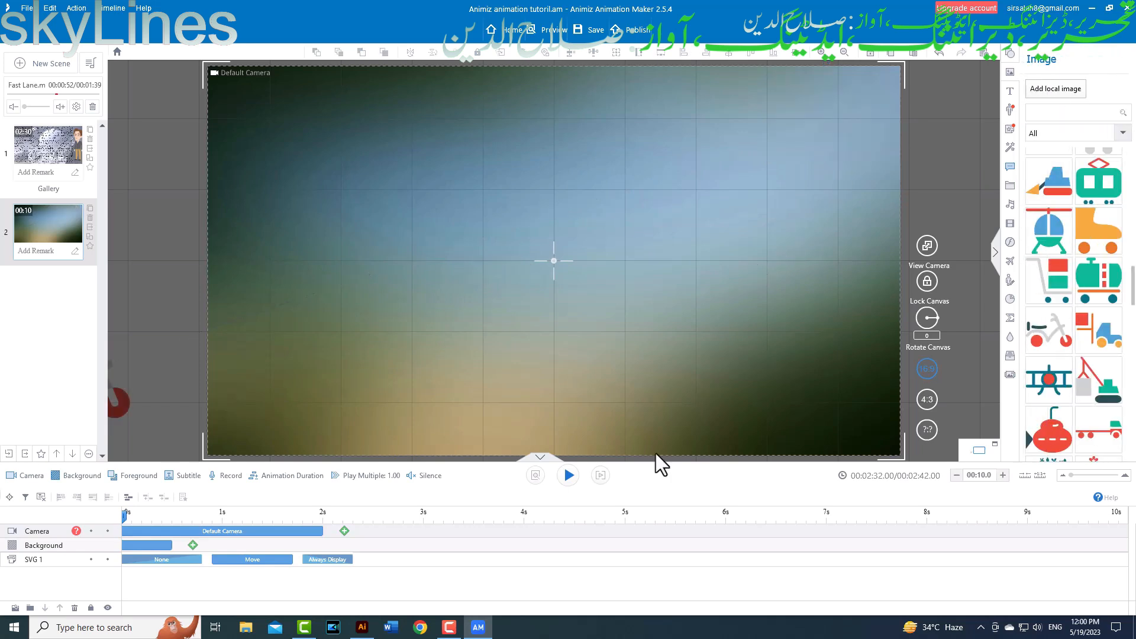
Play the scene twice to review the motorbike's diagonal movement, returning the playhead to the start each time.
{"action": "left_click", "coordinate": [568, 476]}
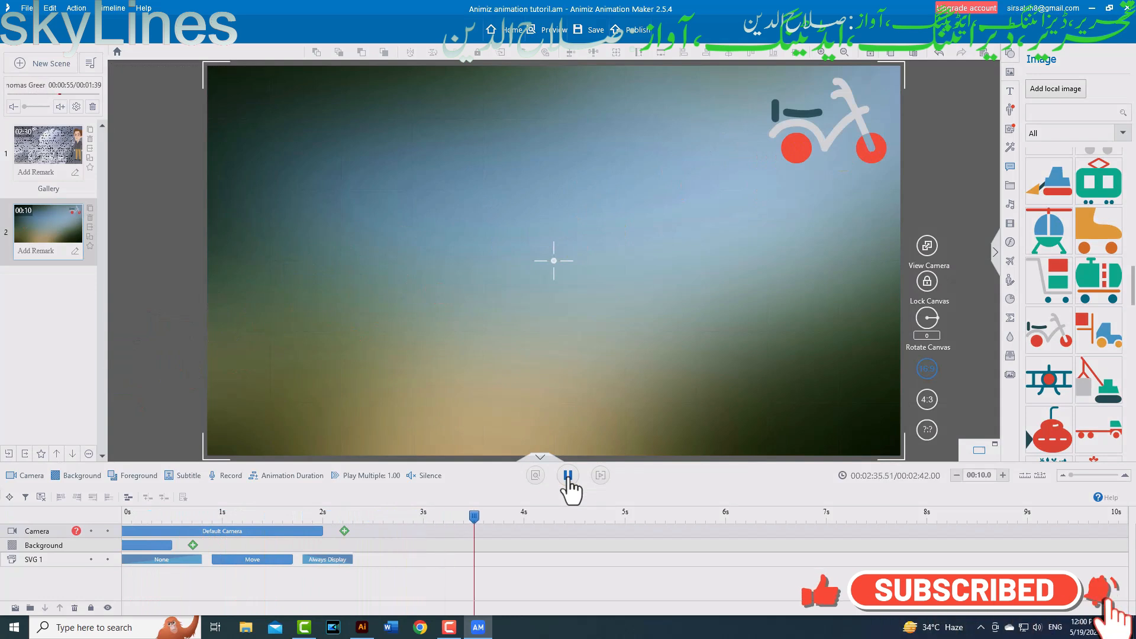
{"action": "left_click", "coordinate": [568, 477]}
{"action": "left_click_drag", "start_coordinate": [557, 519], "coordinate": [84, 559]}
{"action": "left_click", "coordinate": [568, 479]}
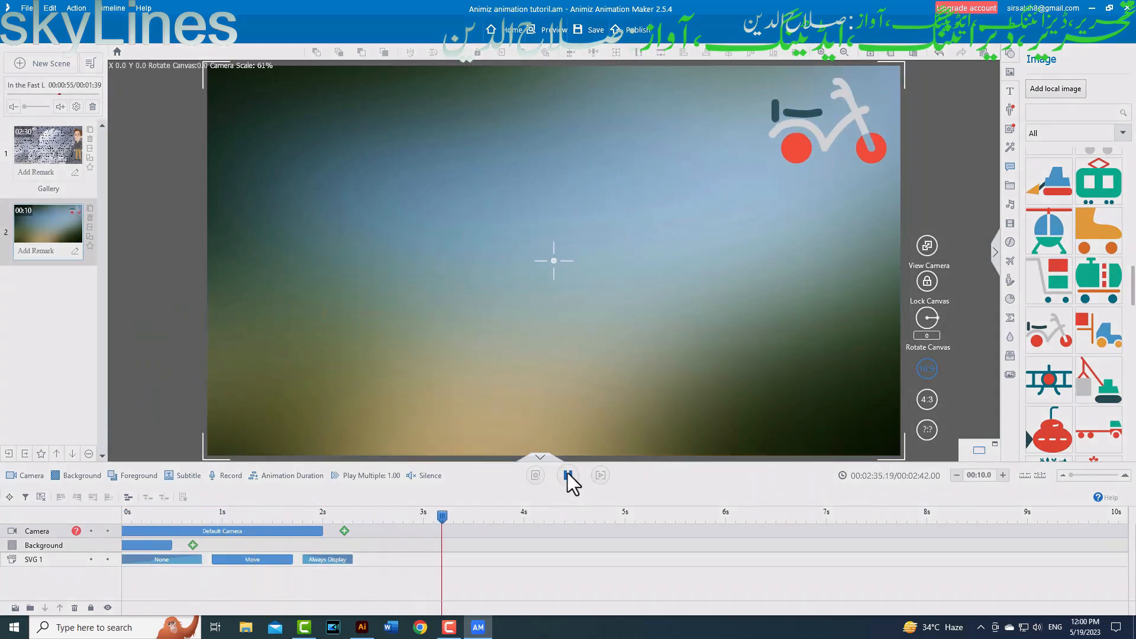
{"action": "left_click", "coordinate": [567, 474]}
{"action": "left_click_drag", "start_coordinate": [443, 517], "coordinate": [332, 518]}
{"action": "left_click_drag", "start_coordinate": [254, 531], "coordinate": [93, 513]}
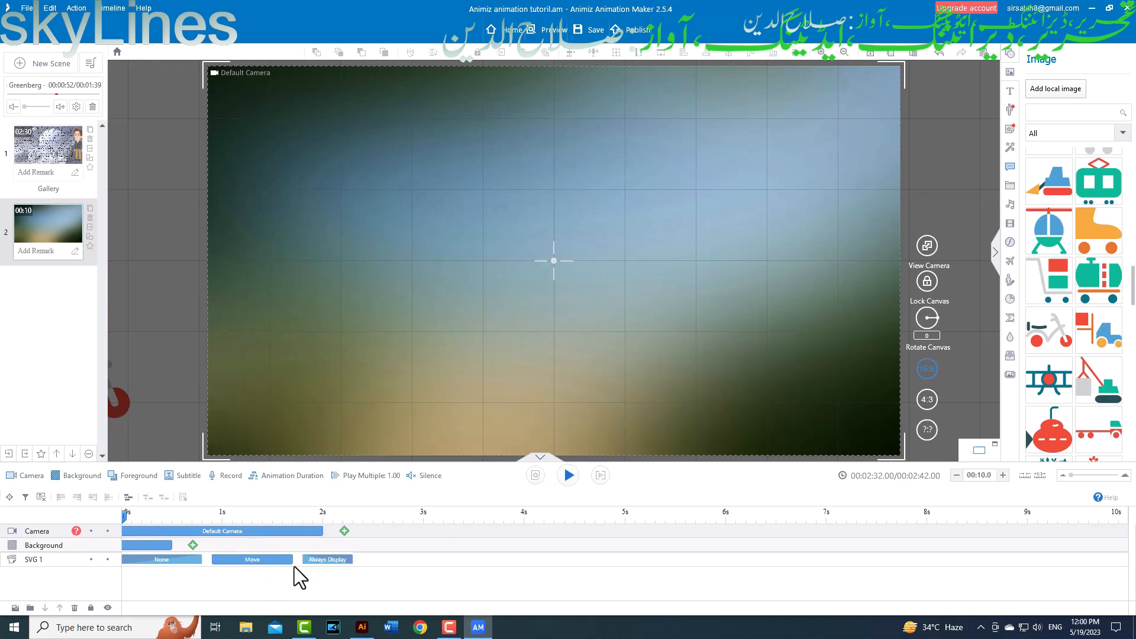
Shift the motorbike's Always Display exit effect to 9.50–10.00 s and its Move clip to start at 0.80 s.
{"action": "mouse_move", "coordinate": [333, 561]}
{"action": "left_mouse_down"}
{"action": "mouse_move", "coordinate": [939, 561]}
{"action": "mouse_move", "coordinate": [1121, 549]}
{"action": "left_mouse_up"}
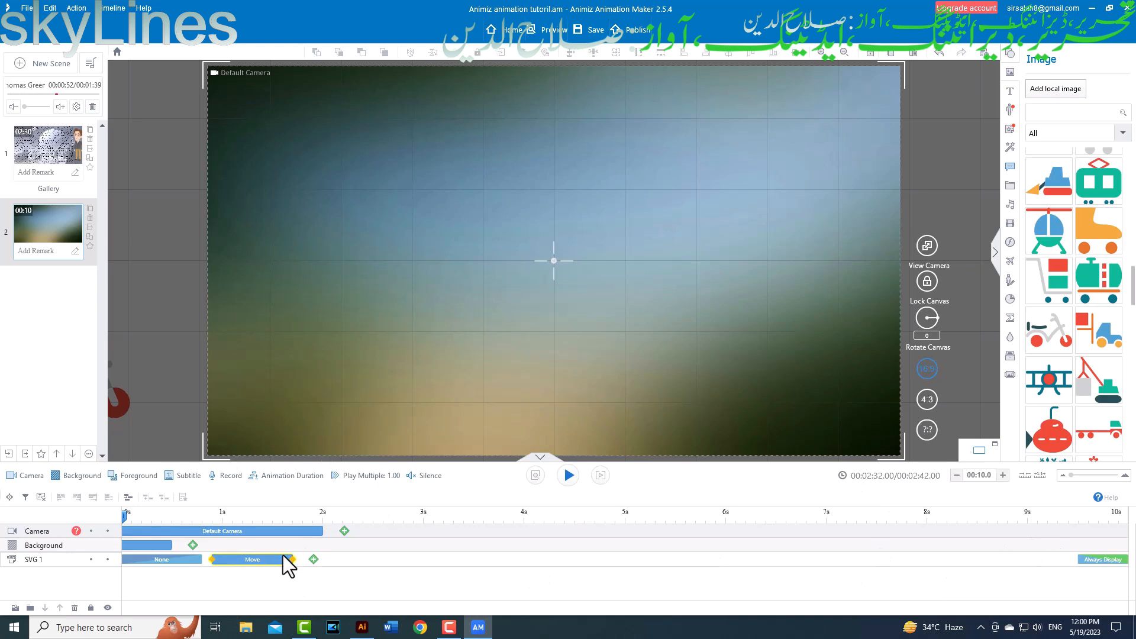
{"action": "left_click_drag", "start_coordinate": [271, 560], "coordinate": [262, 561]}
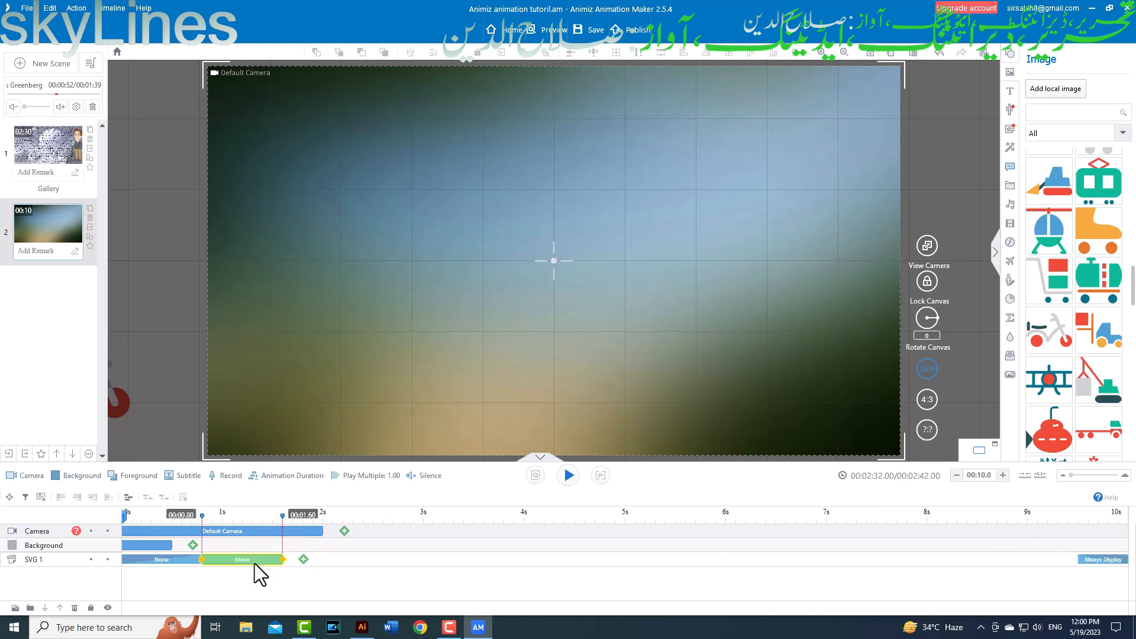
Shorten the motorbike's None entrance effect so that it ends at 0.20 s.
{"action": "left_click", "coordinate": [174, 560]}
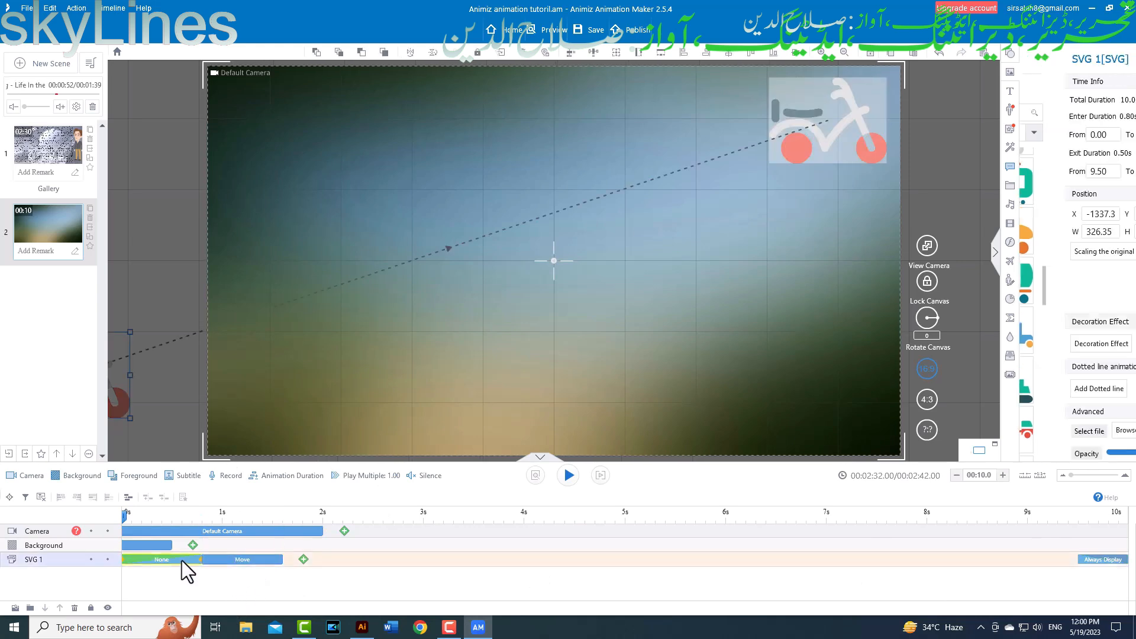
{"action": "left_click", "coordinate": [203, 559]}
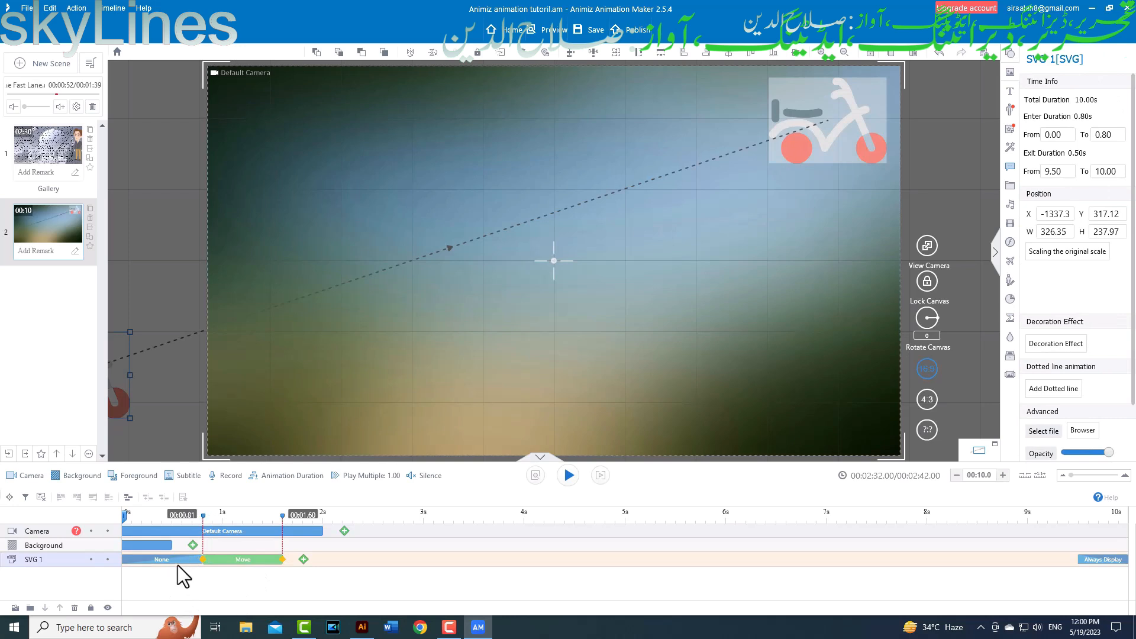
{"action": "left_click", "coordinate": [181, 562]}
{"action": "left_click_drag", "start_coordinate": [197, 560], "coordinate": [130, 577]}
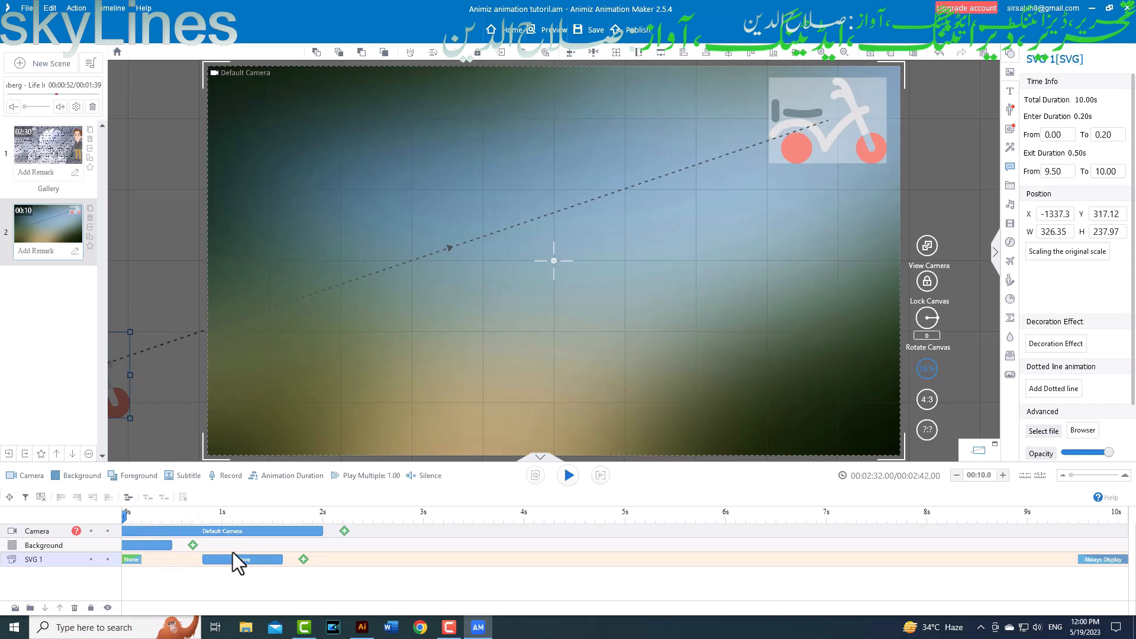
Shift the motorbike's Move clip to start at 0.20 s, extend it to 9.50 s, and play the scene.
{"action": "left_click_drag", "start_coordinate": [243, 559], "coordinate": [172, 573]}
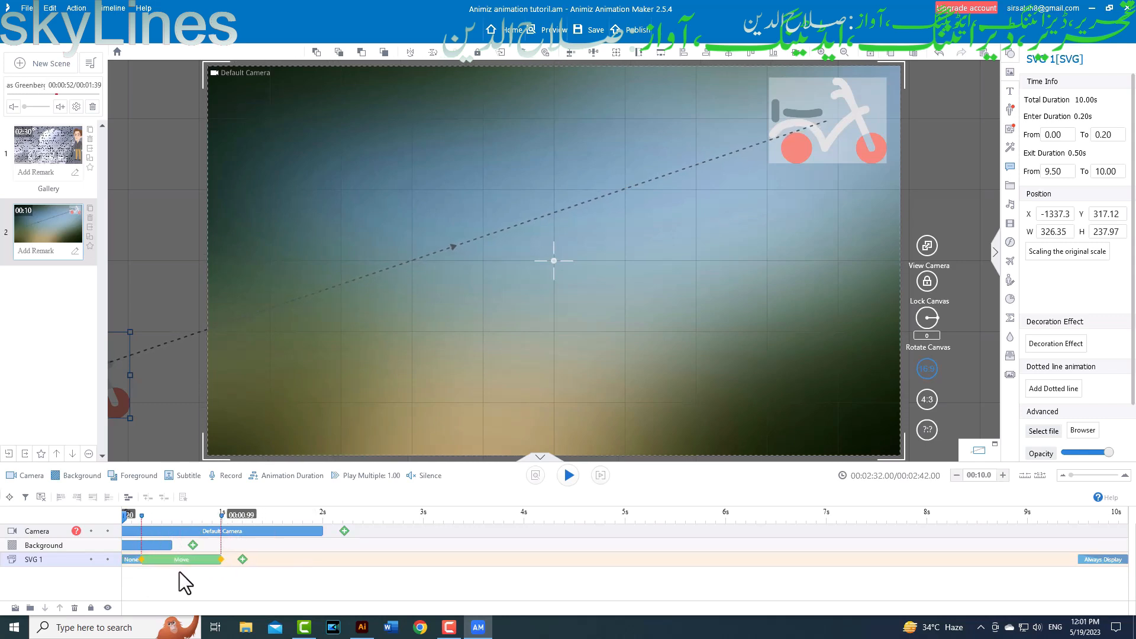
{"action": "mouse_move", "coordinate": [221, 559]}
{"action": "left_mouse_down"}
{"action": "mouse_move", "coordinate": [419, 573]}
{"action": "mouse_move", "coordinate": [844, 572]}
{"action": "mouse_move", "coordinate": [1037, 525]}
{"action": "mouse_move", "coordinate": [1088, 527]}
{"action": "left_mouse_up"}
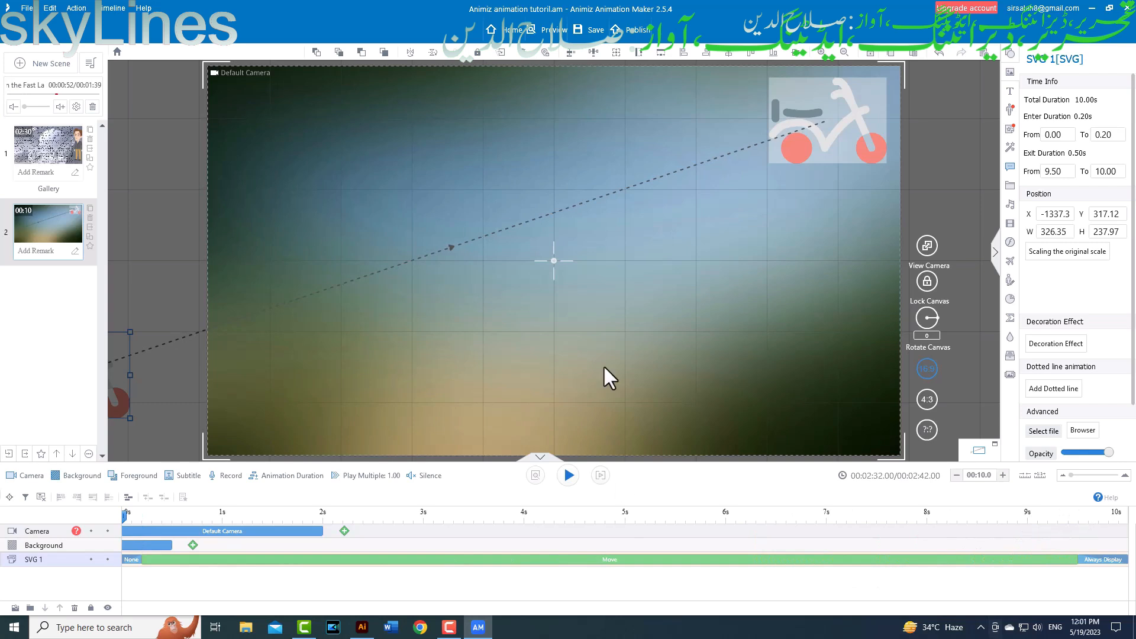
{"action": "left_click", "coordinate": [569, 475]}
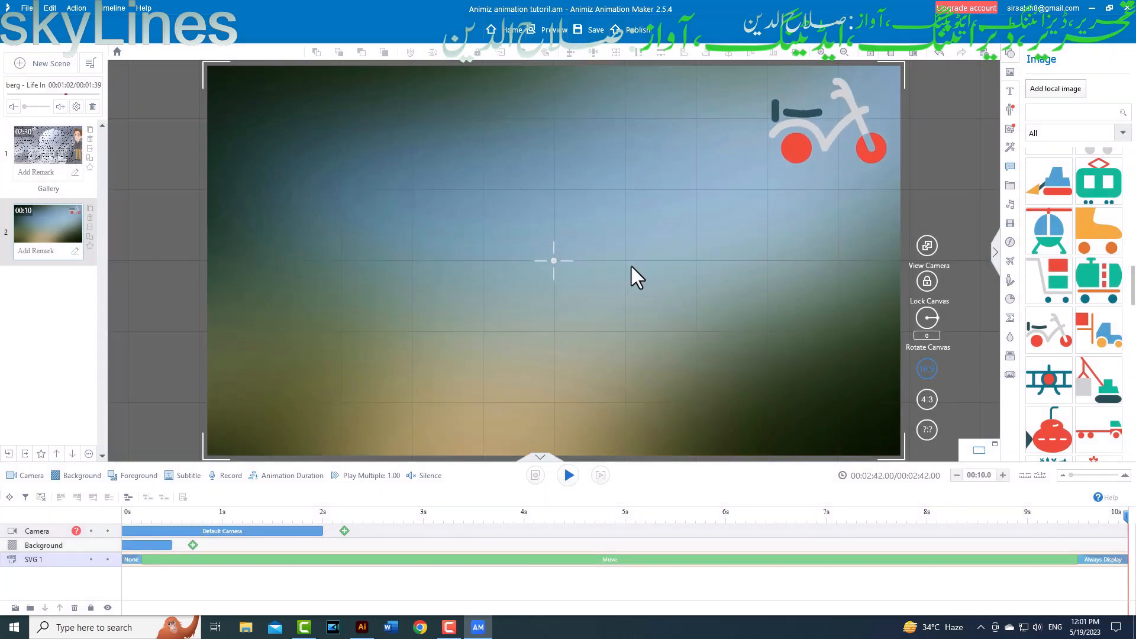
Shorten the motorbike's Move clip to end at about 2.75 s, play the scene, and save the project.
{"action": "left_click", "coordinate": [995, 561]}
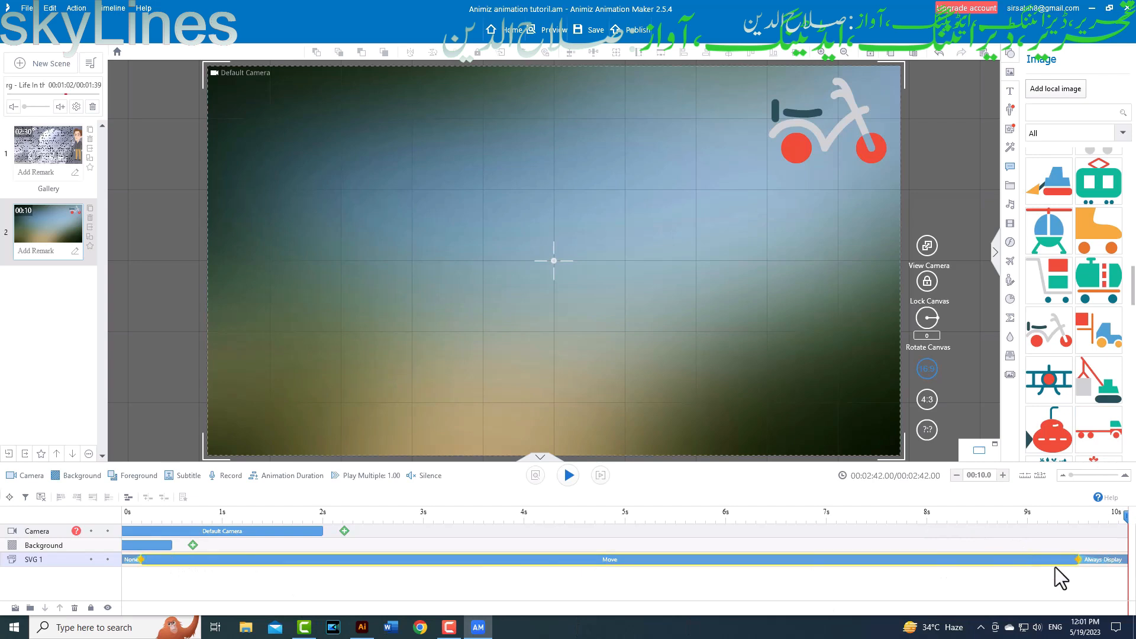
{"action": "left_click_drag", "start_coordinate": [1077, 558], "coordinate": [399, 583]}
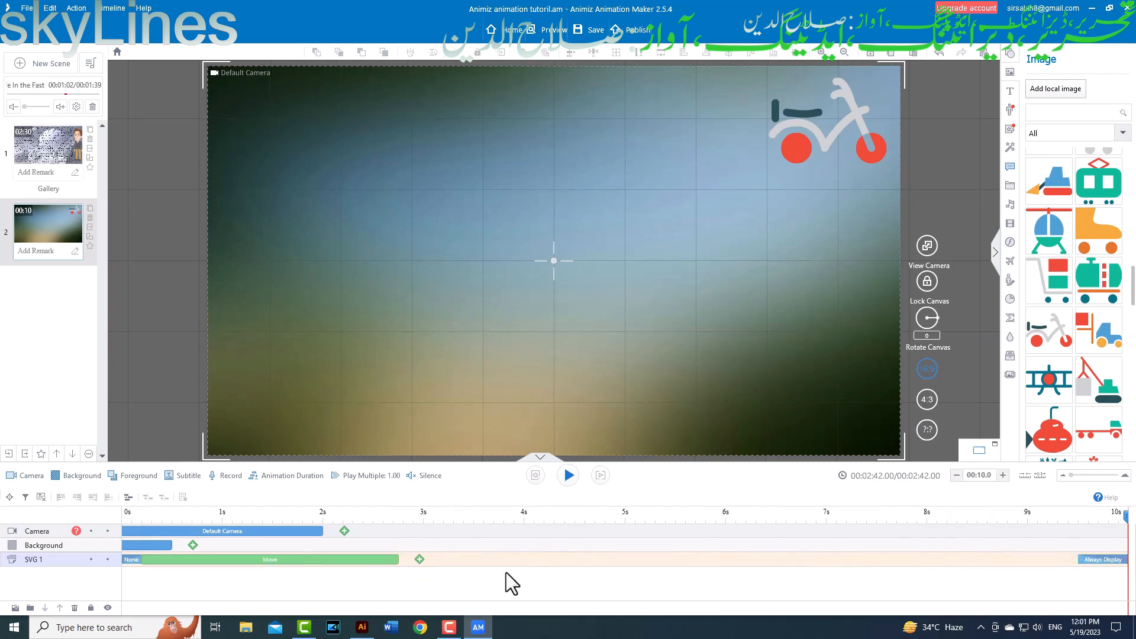
{"action": "left_click", "coordinate": [567, 478]}
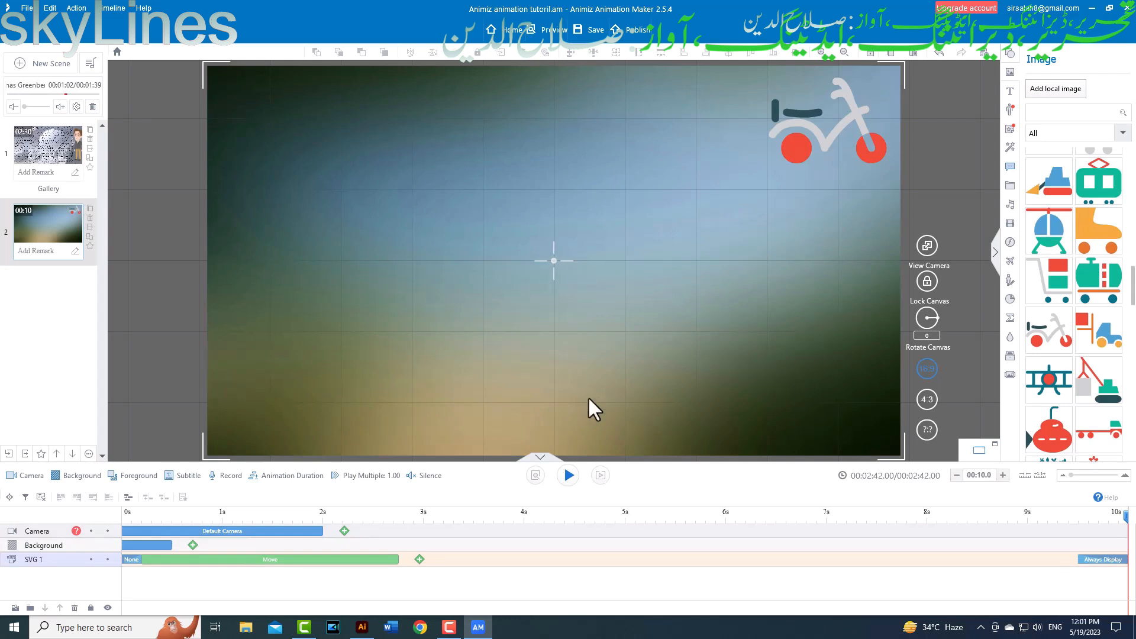
{"action": "key", "text": "ctrl+s"}
Reverse the motorbike's path with its Move start off-canvas at about X 1298, Y 302 and its end near the canvas's upper-left corner, and preview it.
{"action": "left_click", "coordinate": [795, 149]}
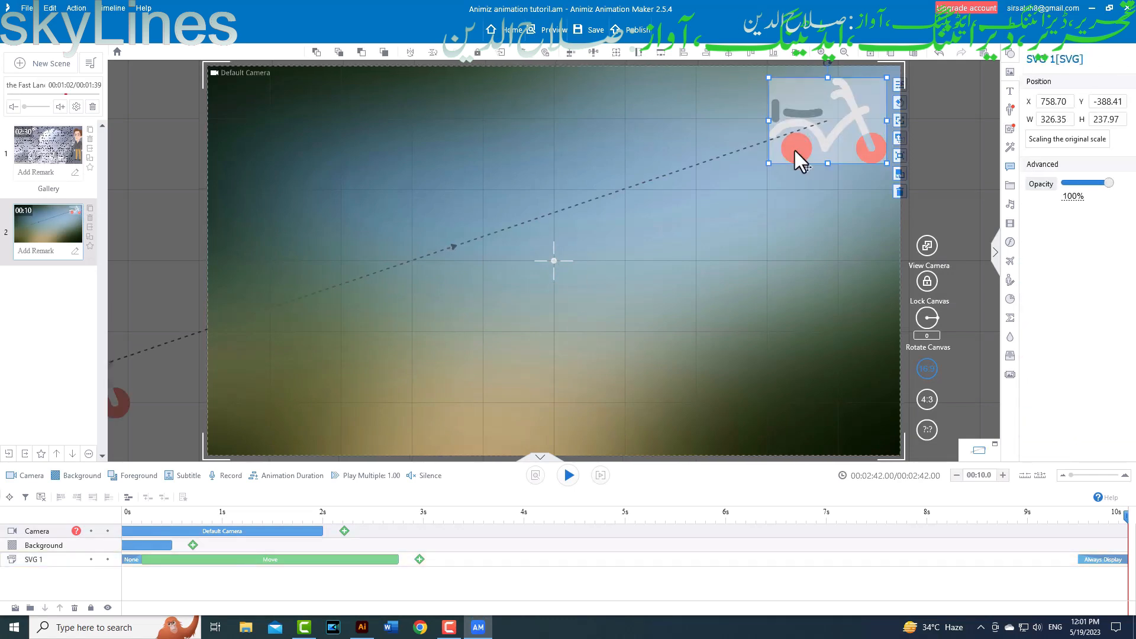
{"action": "left_click", "coordinate": [119, 401]}
{"action": "left_click_drag", "start_coordinate": [119, 401], "coordinate": [1081, 389]}
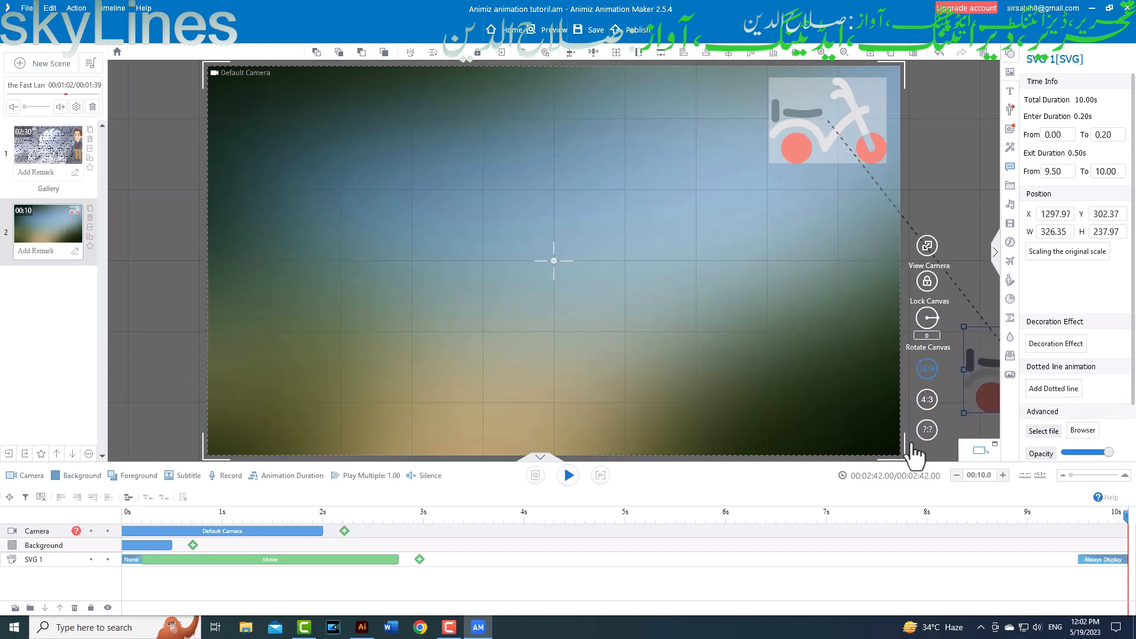
{"action": "left_click_drag", "start_coordinate": [793, 99], "coordinate": [231, 97]}
{"action": "left_click", "coordinate": [568, 475]}
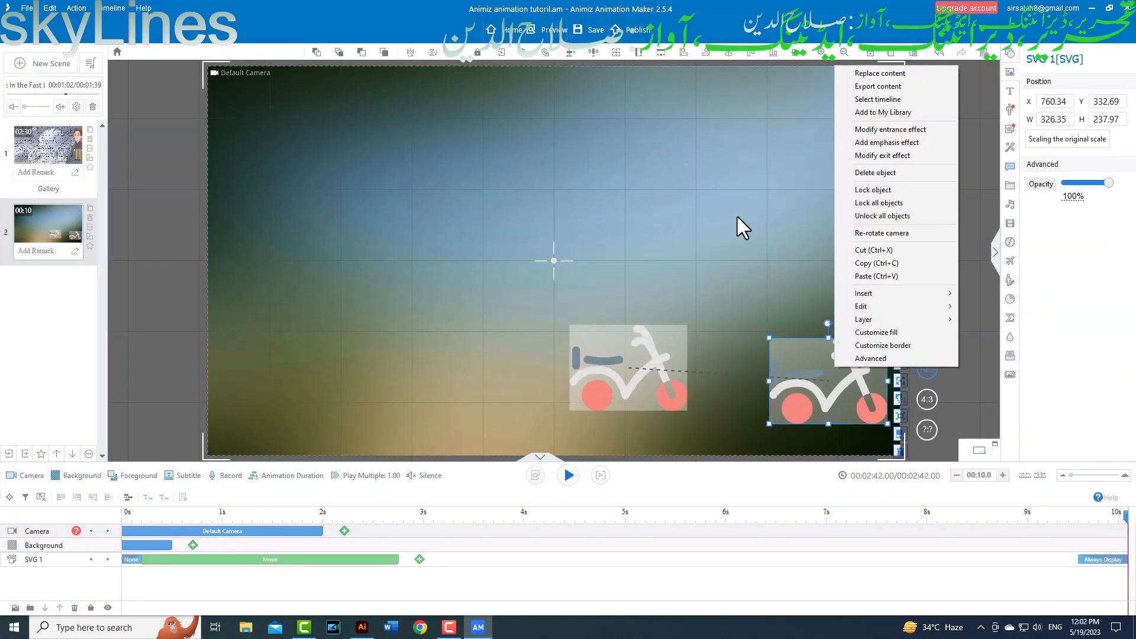
Place the motorbike's Move start off-canvas at about X -1421, Y 393 and its end at about X 783, Y -401, and preview the scene.
{"action": "left_click", "coordinate": [737, 216]}
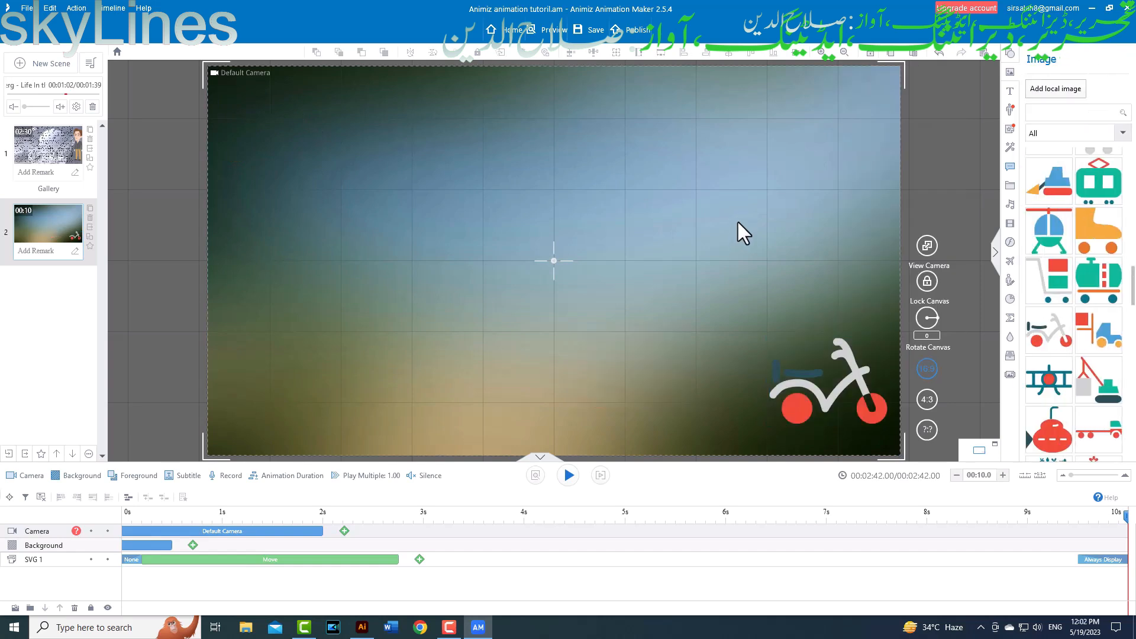
{"action": "left_click", "coordinate": [866, 415]}
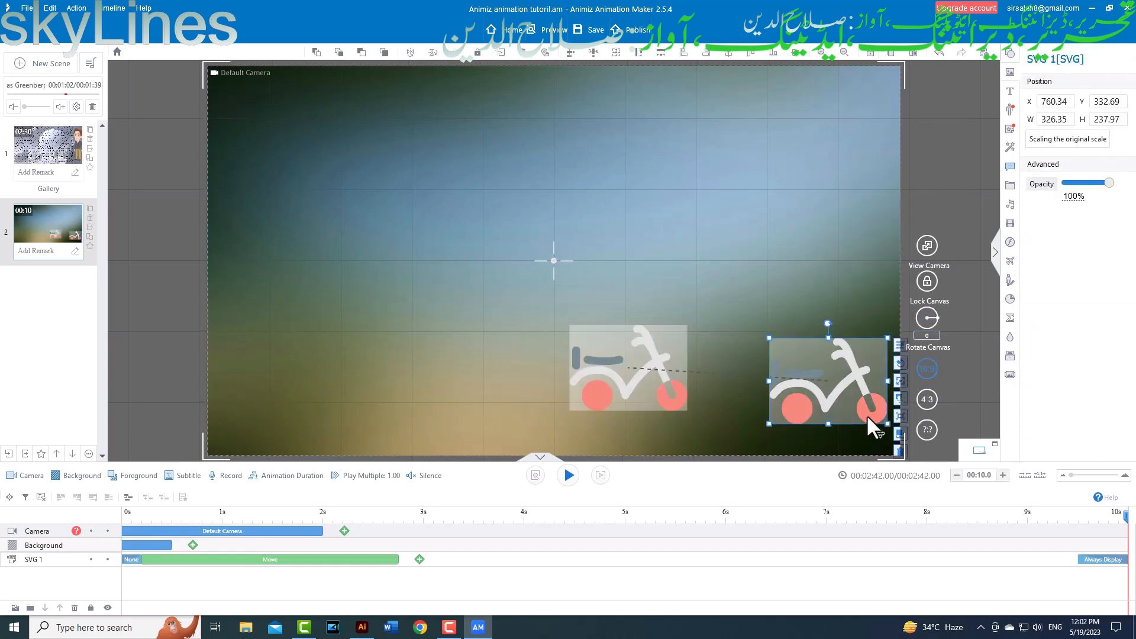
{"action": "left_click_drag", "start_coordinate": [655, 397], "coordinate": [69, 432]}
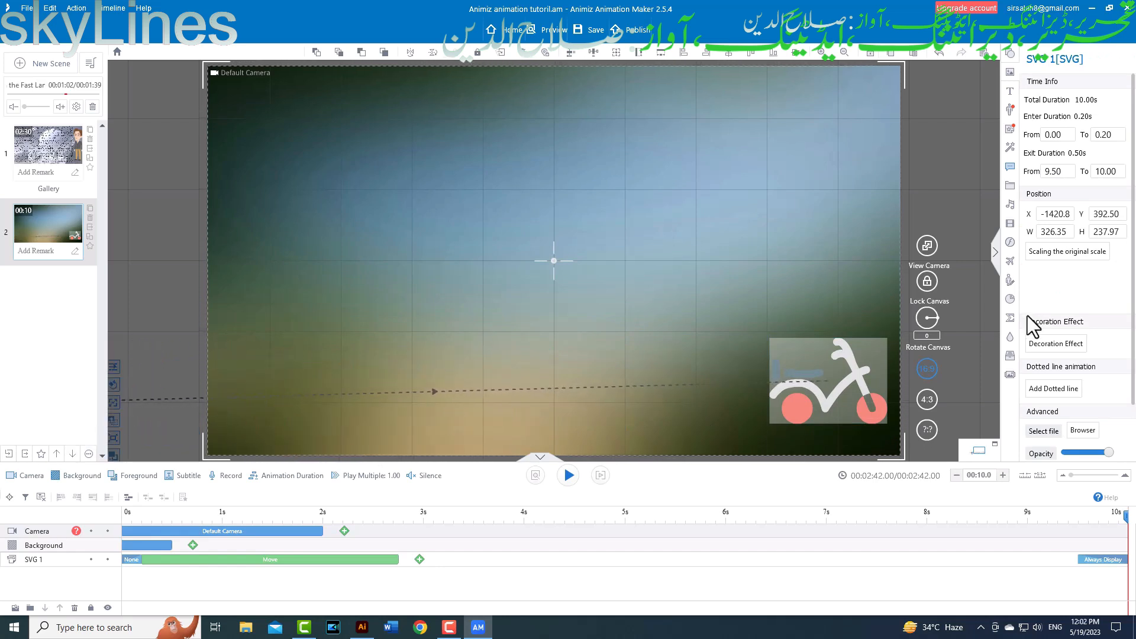
{"action": "left_click_drag", "start_coordinate": [863, 408], "coordinate": [784, 388]}
{"action": "left_click_drag", "start_coordinate": [827, 323], "coordinate": [874, 146]}
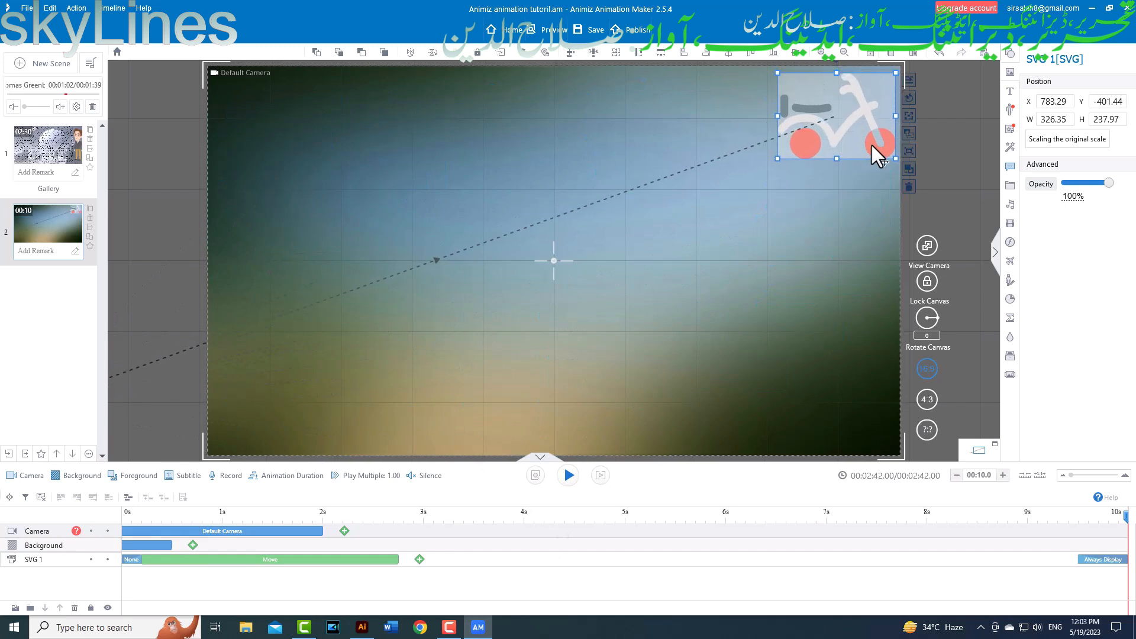
{"action": "left_click", "coordinate": [569, 476]}
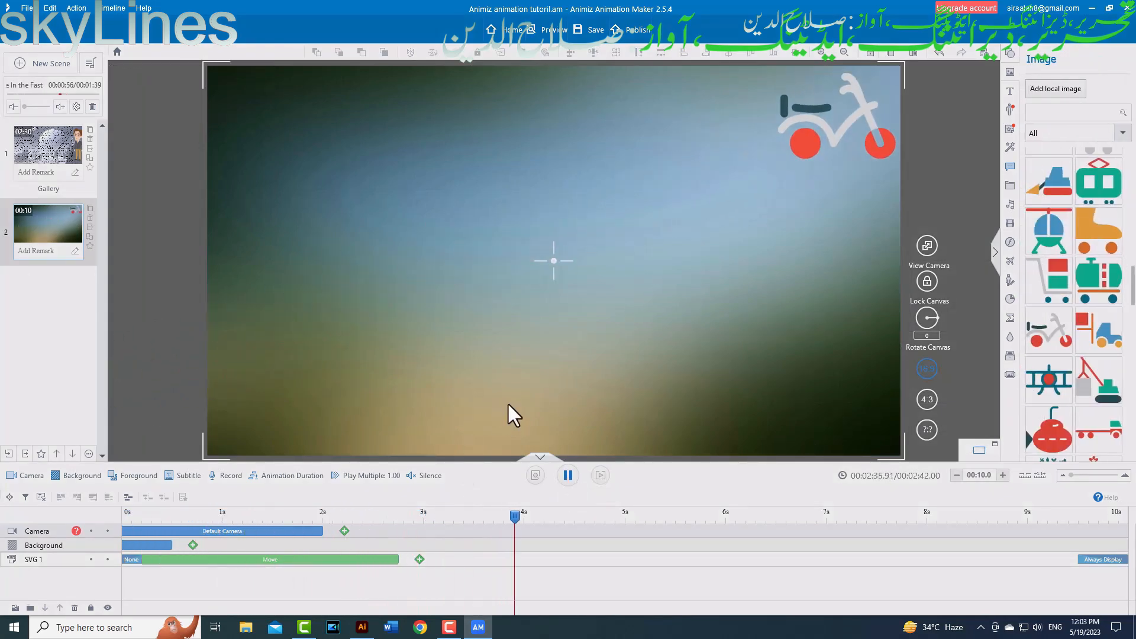
{"action": "left_click", "coordinate": [569, 477]}
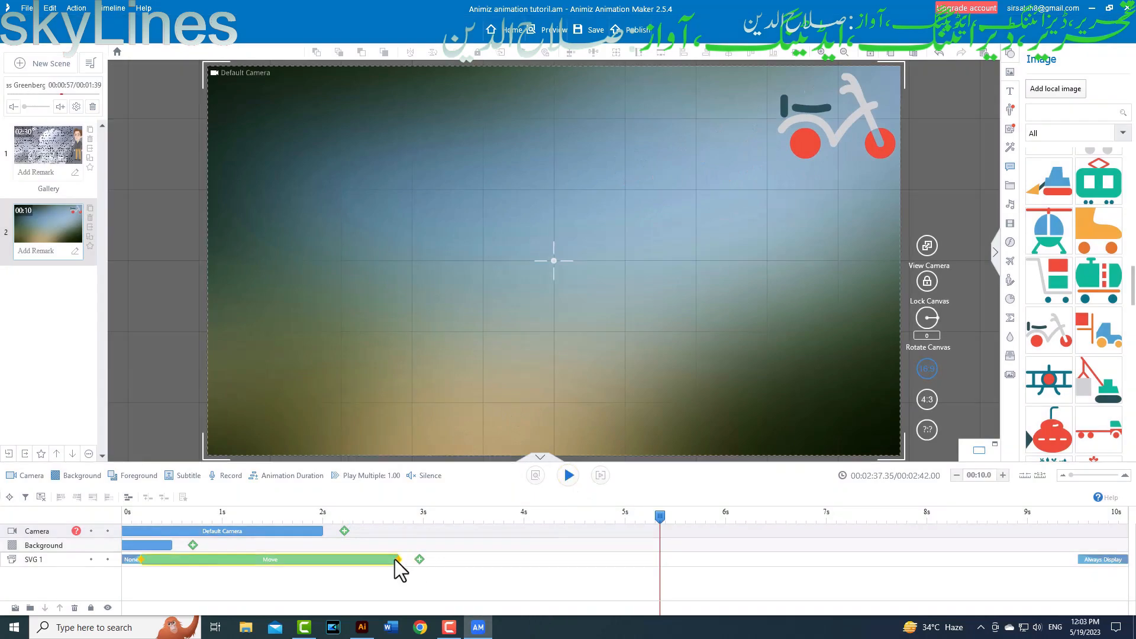
Extend the motorbike's Move clip to end at about 6 s and play the scene from the start.
{"action": "left_click_drag", "start_coordinate": [395, 559], "coordinate": [724, 569]}
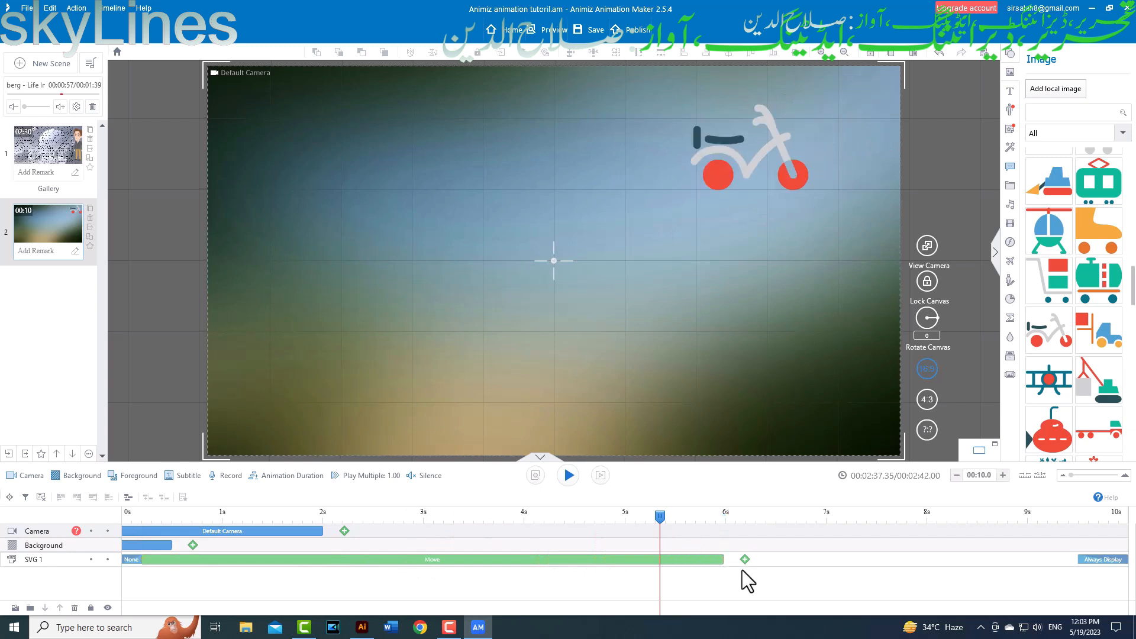
{"action": "left_click_drag", "start_coordinate": [663, 520], "coordinate": [119, 560]}
{"action": "left_click", "coordinate": [568, 481]}
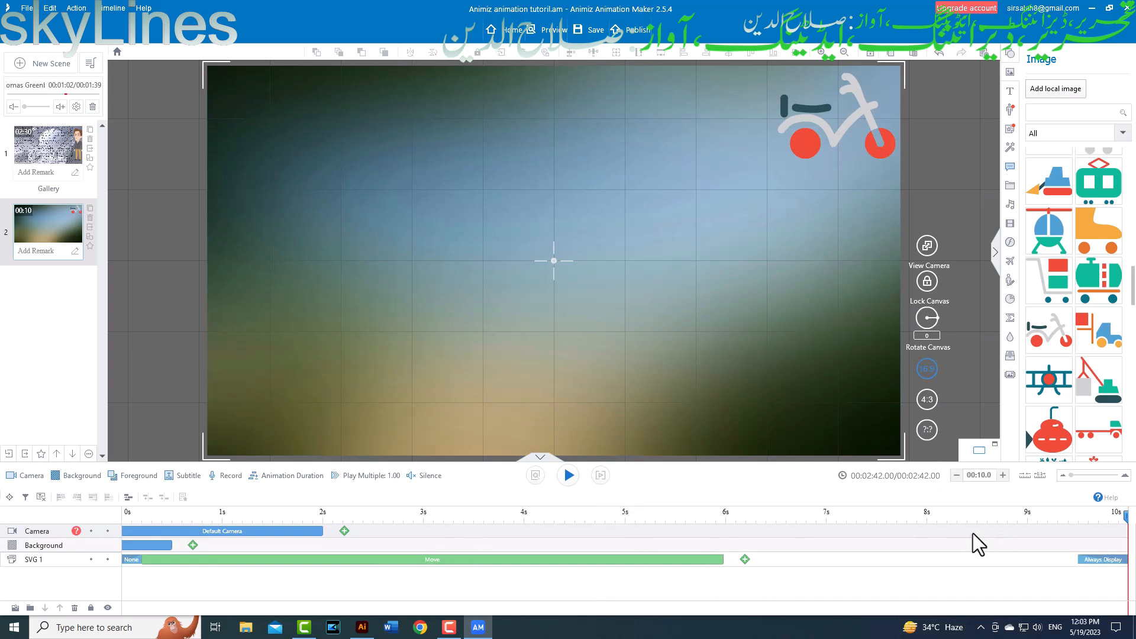
Import the local image Asset 1 into the scene.
{"action": "left_click", "coordinate": [807, 141]}
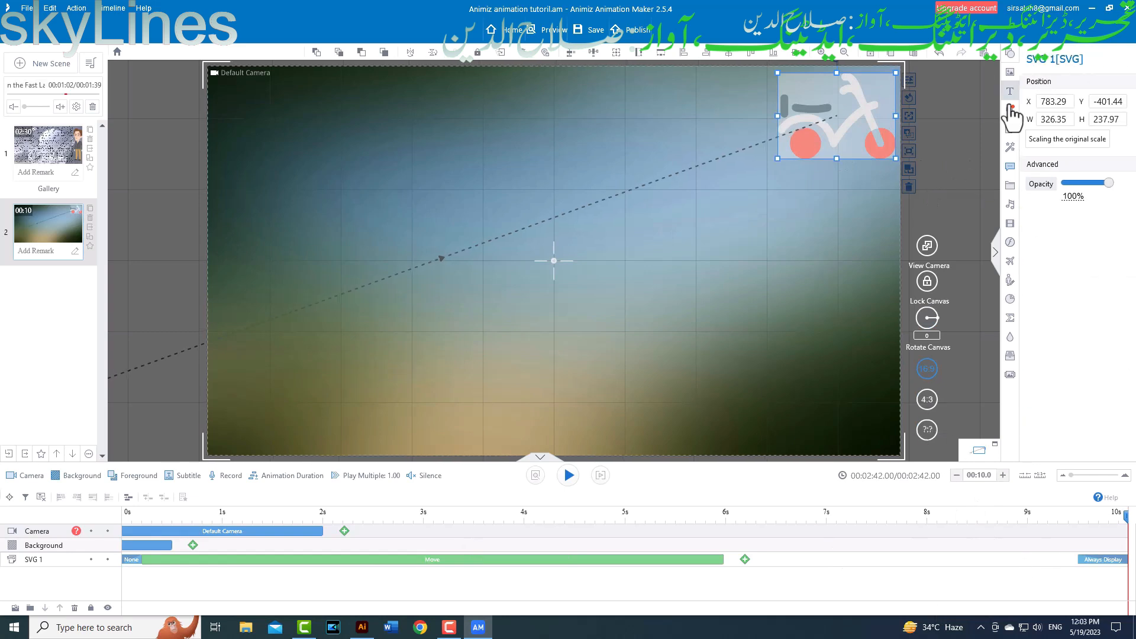
{"action": "left_click", "coordinate": [1009, 72]}
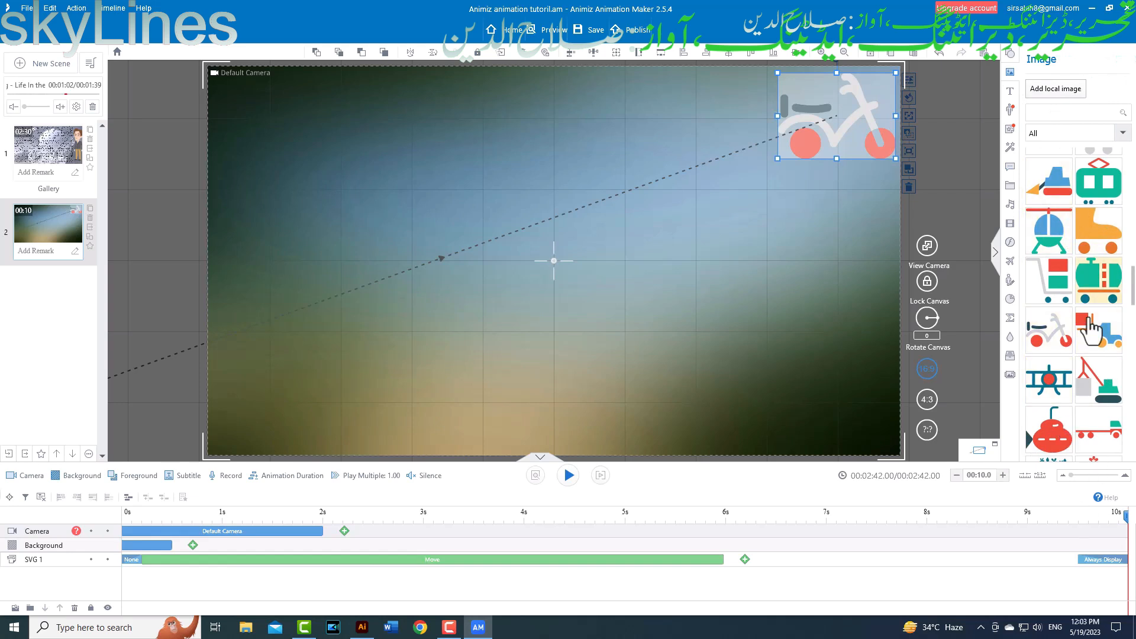
{"action": "left_click", "coordinate": [800, 239]}
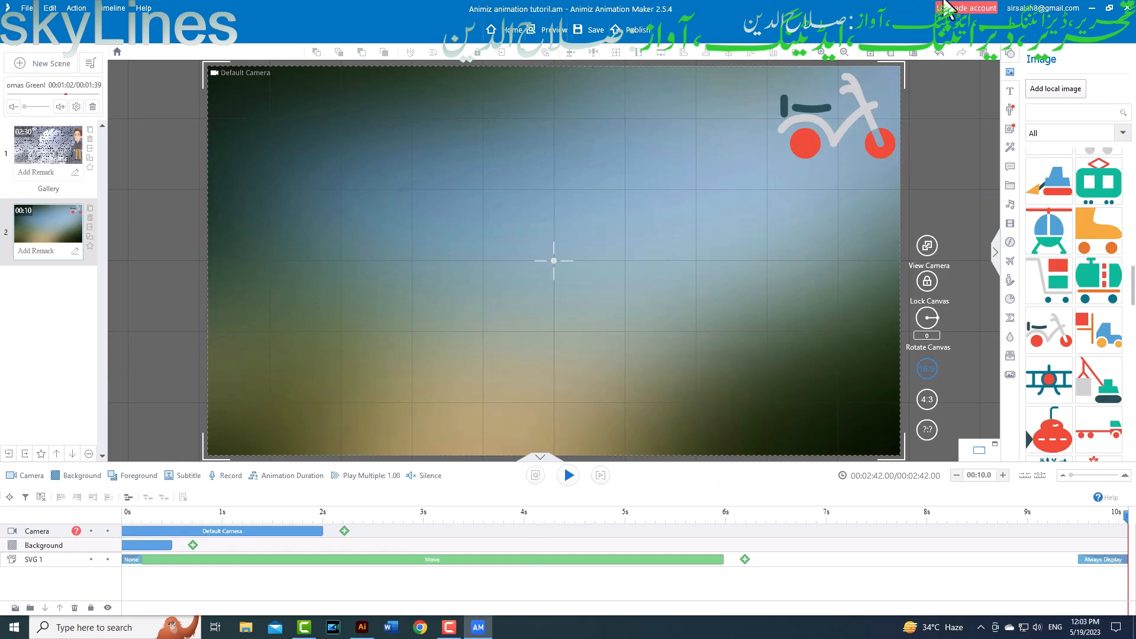
{"action": "left_click", "coordinate": [1055, 102]}
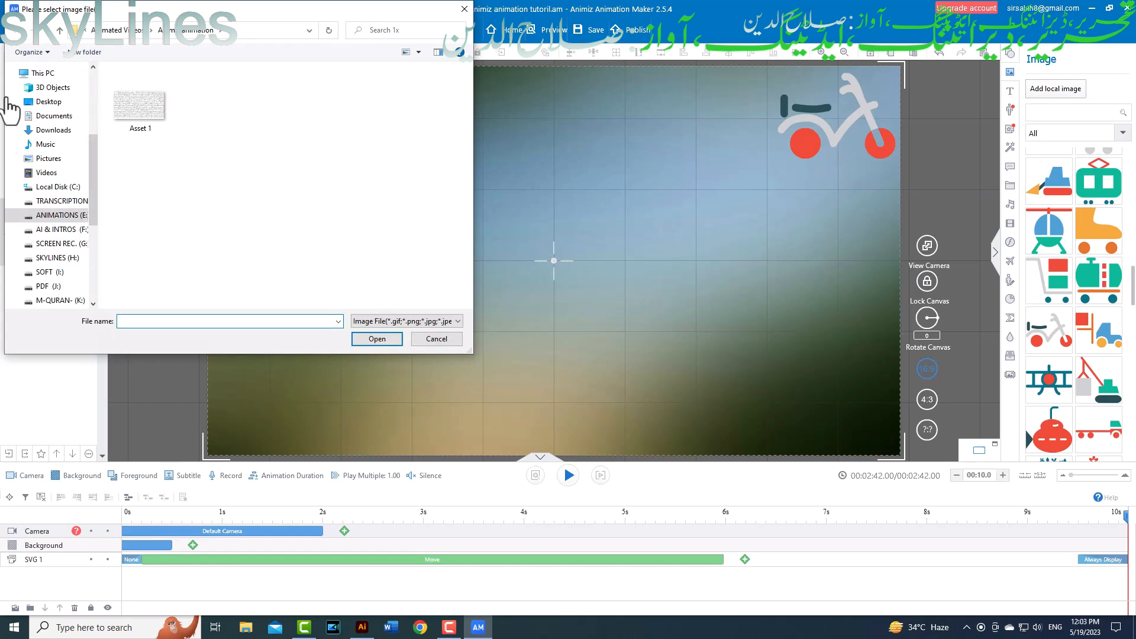
{"action": "left_click", "coordinate": [148, 109]}
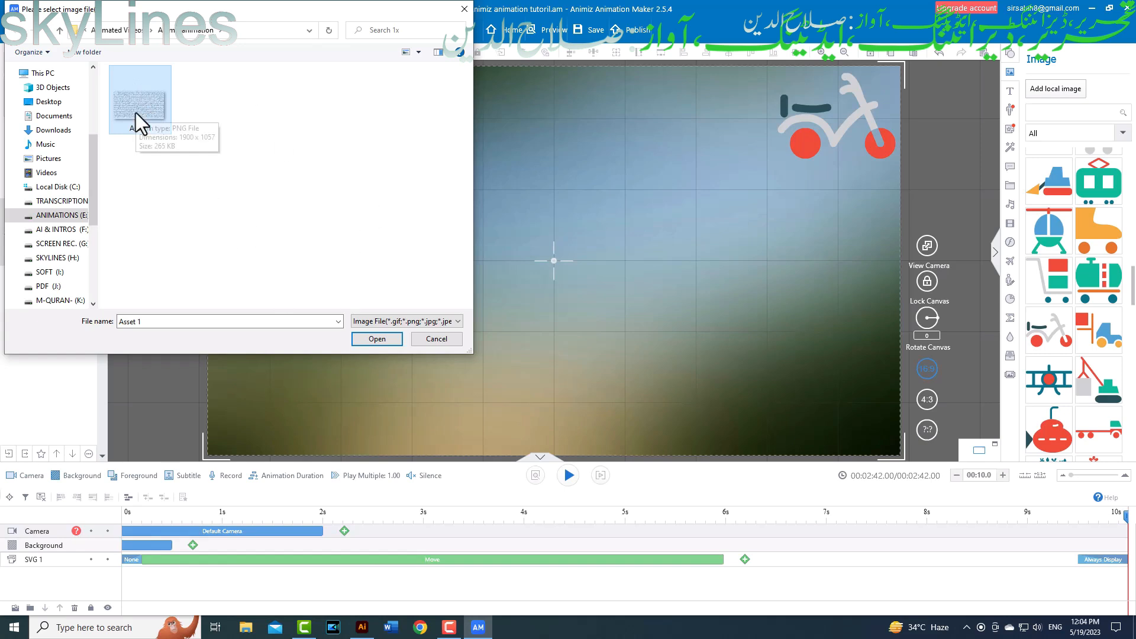
{"action": "left_click", "coordinate": [377, 338]}
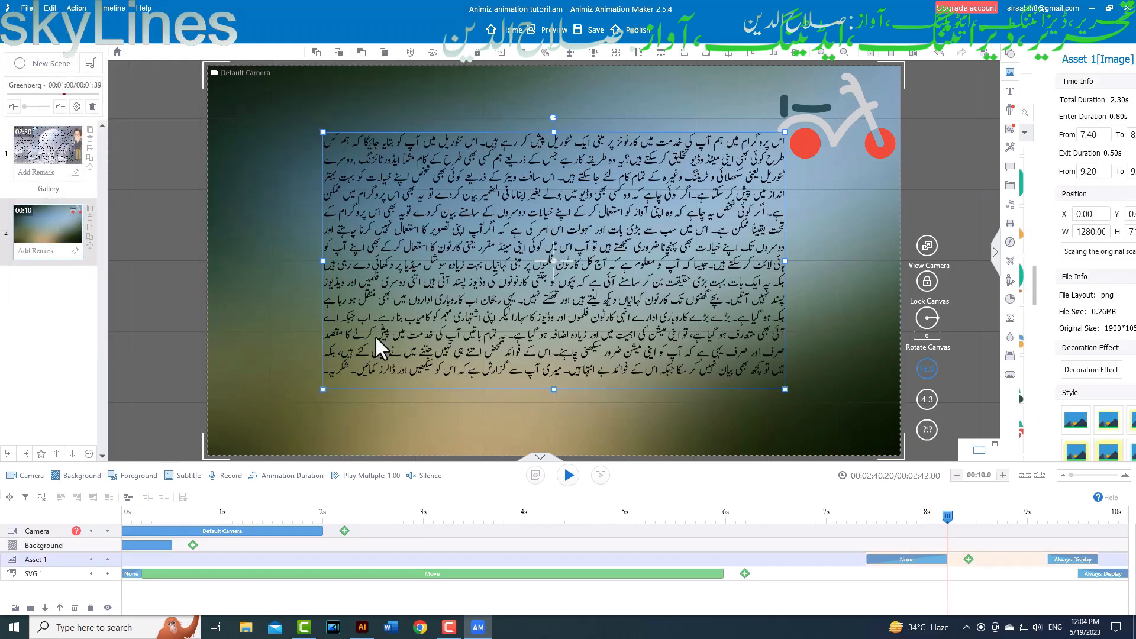
Enlarge the Asset 1 image to about 1841 × 1024 at X -24, Y 35, and shift its None entrance effect to start at 0.00 s.
{"action": "left_click_drag", "start_coordinate": [639, 201], "coordinate": [529, 157]}
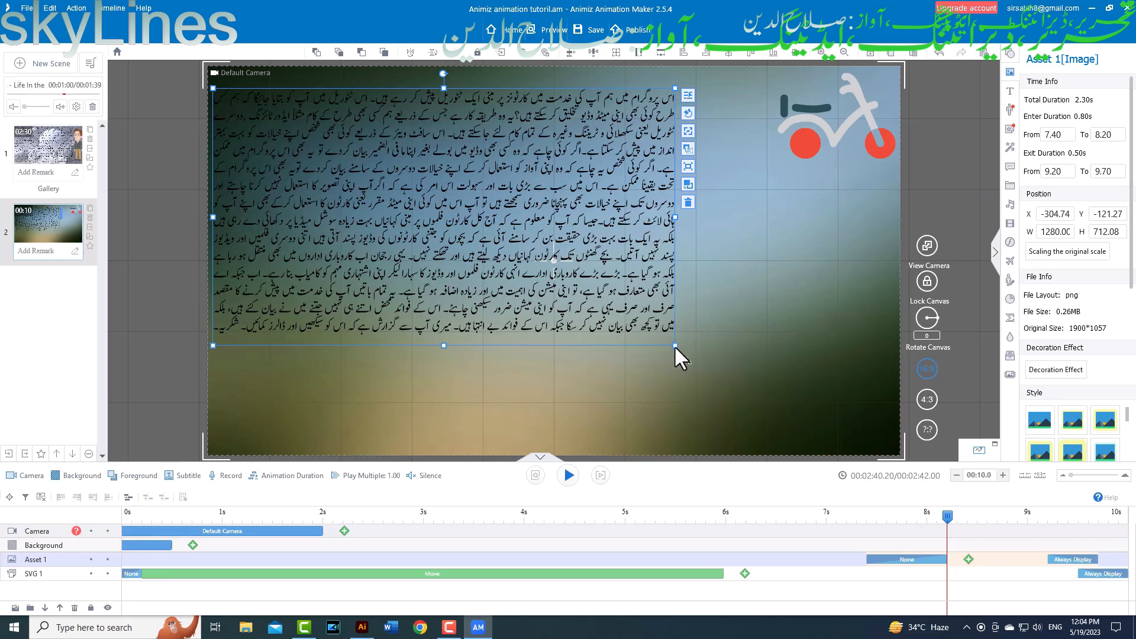
{"action": "left_click_drag", "start_coordinate": [675, 345], "coordinate": [887, 500]}
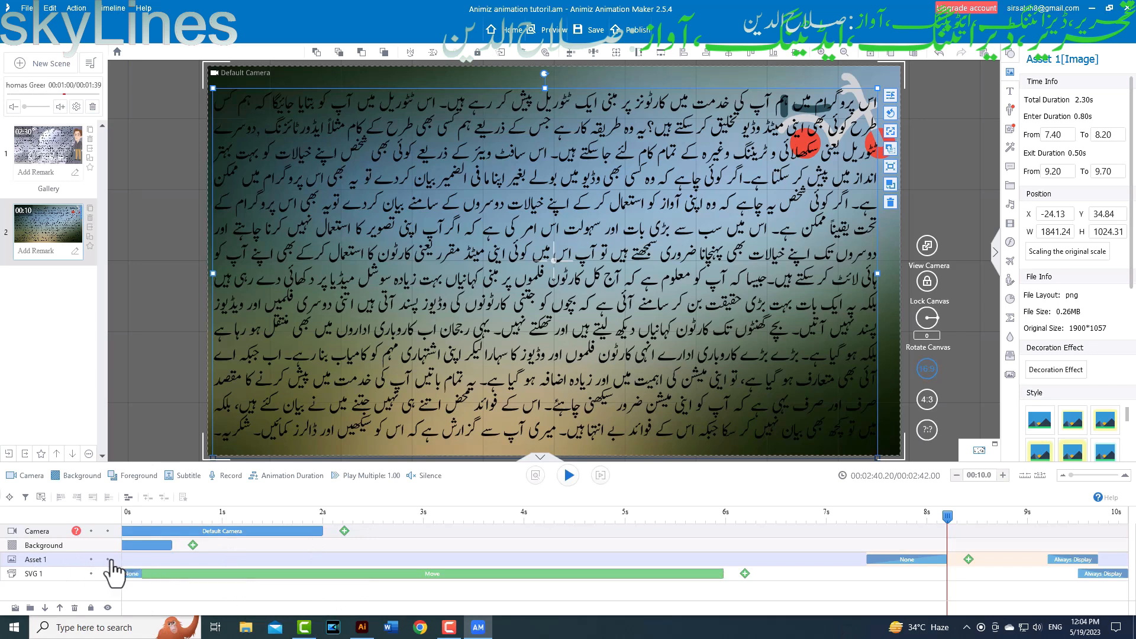
{"action": "mouse_move", "coordinate": [921, 560]}
{"action": "left_mouse_down"}
{"action": "mouse_move", "coordinate": [793, 573]}
{"action": "mouse_move", "coordinate": [129, 566]}
{"action": "left_mouse_up"}
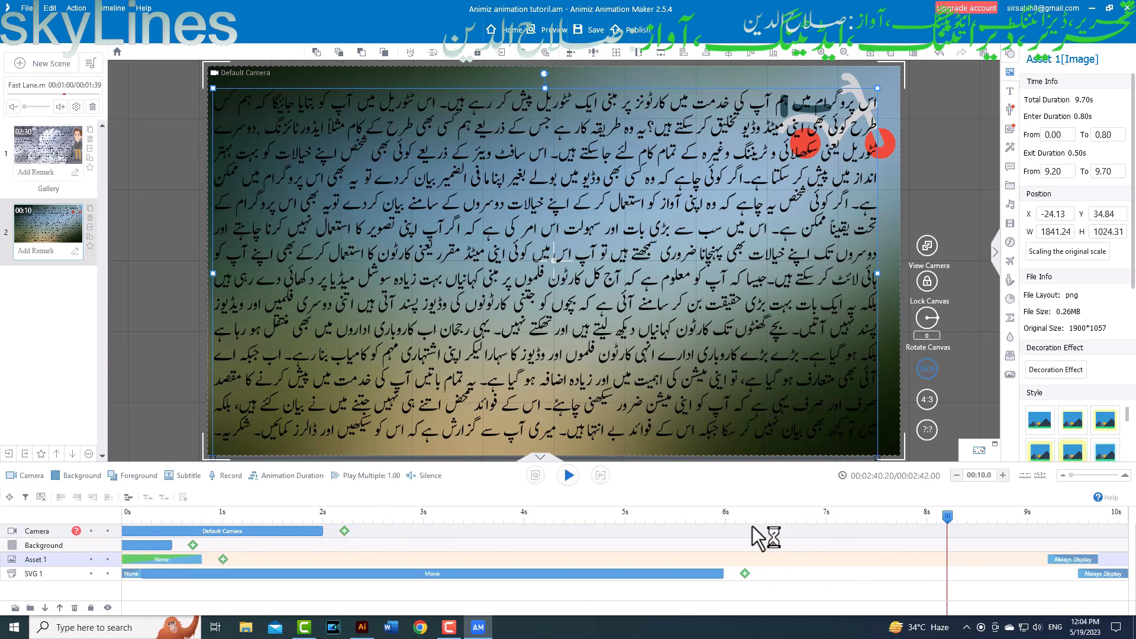
Play the scene from the start to review the text image together with the moving motorbike.
{"action": "left_click_drag", "start_coordinate": [949, 517], "coordinate": [123, 517]}
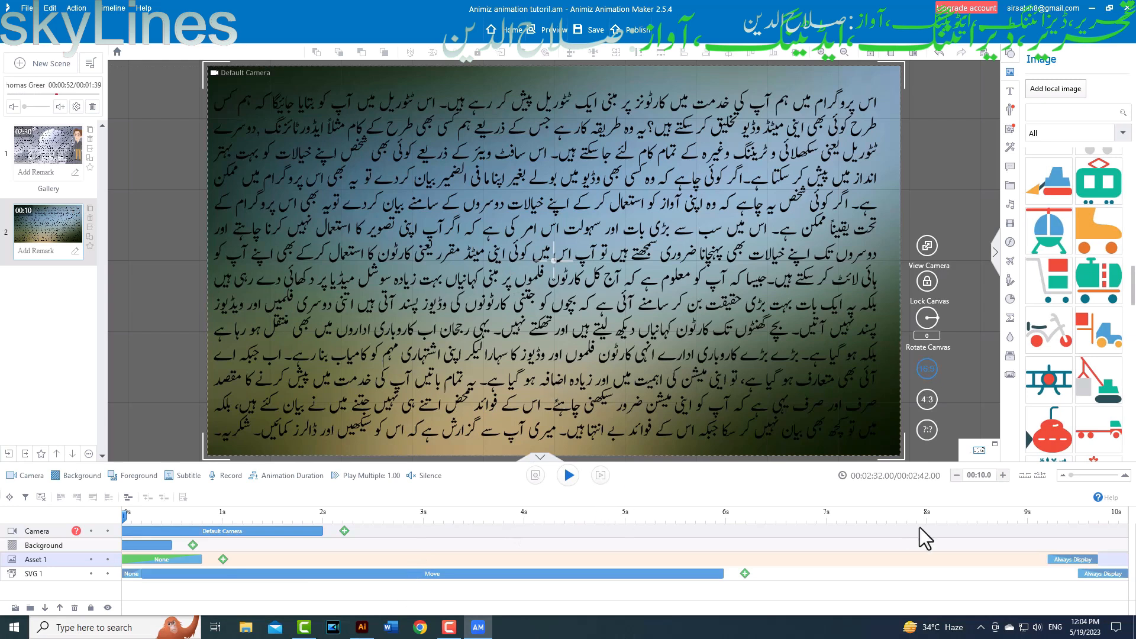
{"action": "left_click", "coordinate": [568, 474]}
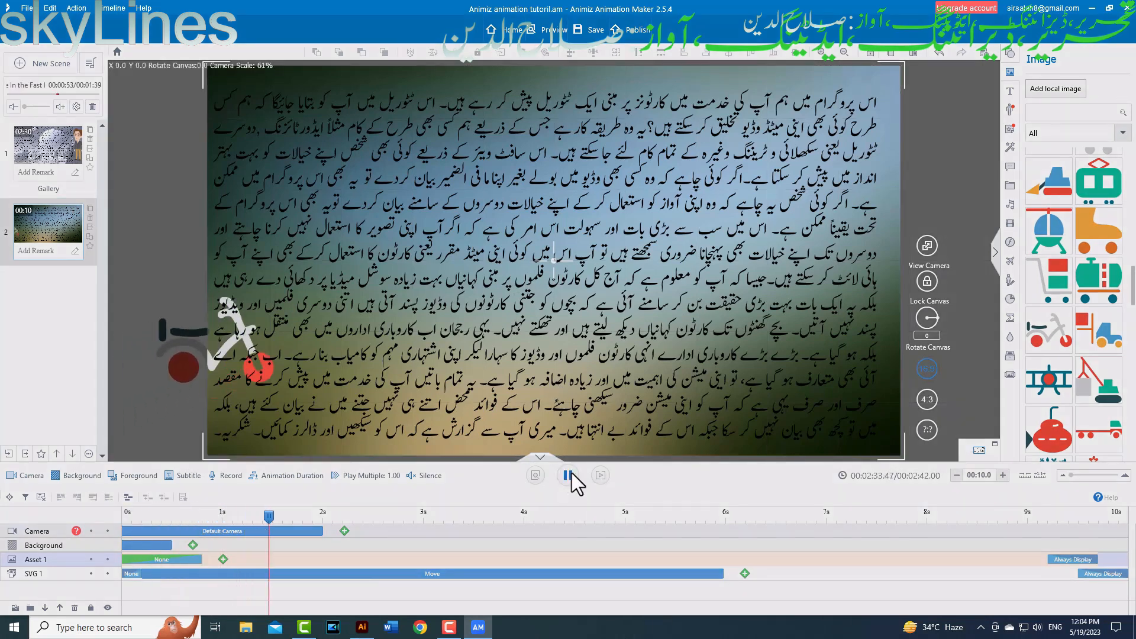
{"action": "left_click", "coordinate": [568, 474]}
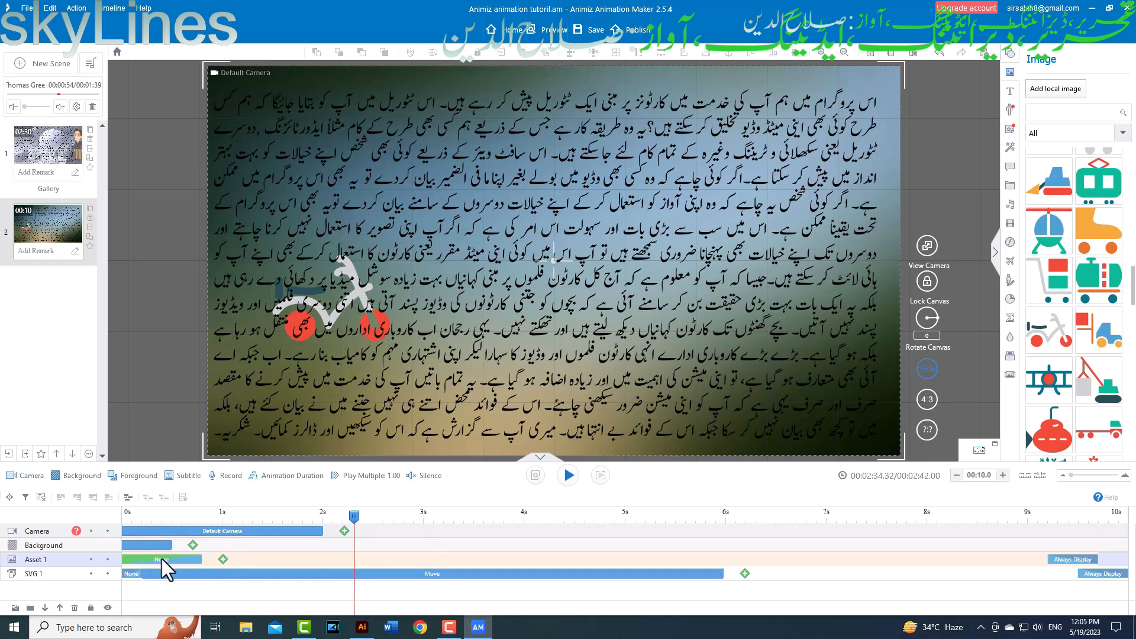
Shorten Asset 1's None entrance effect to end at 0.20 s, preview the scene, return the playhead to the start, and select the image.
{"action": "left_click_drag", "start_coordinate": [206, 560], "coordinate": [142, 560]}
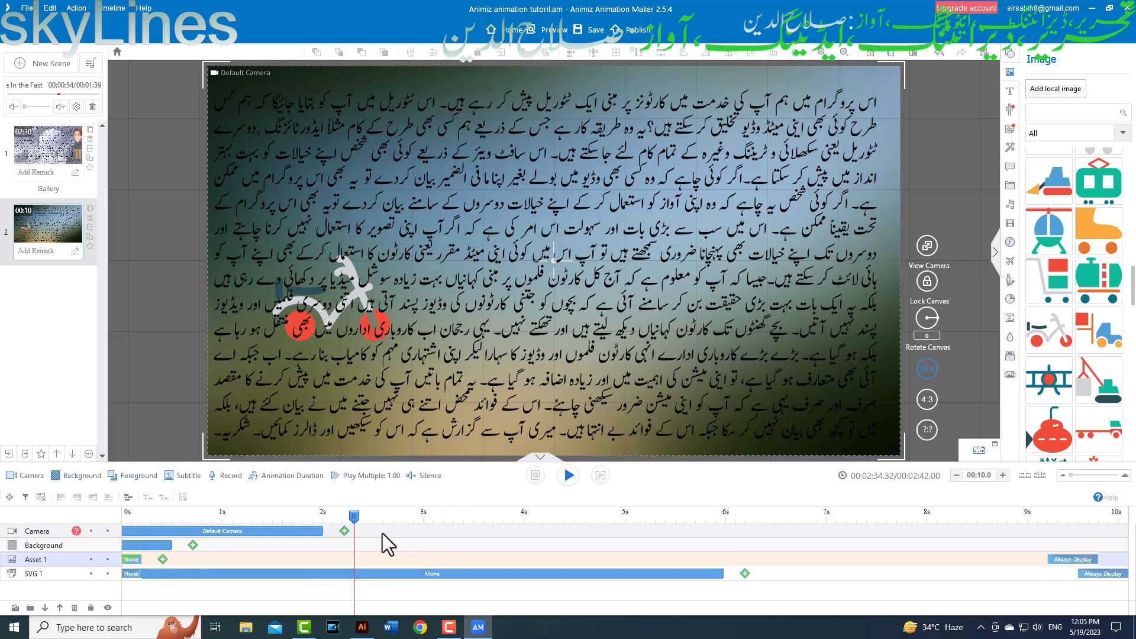
{"action": "left_click_drag", "start_coordinate": [355, 518], "coordinate": [132, 546]}
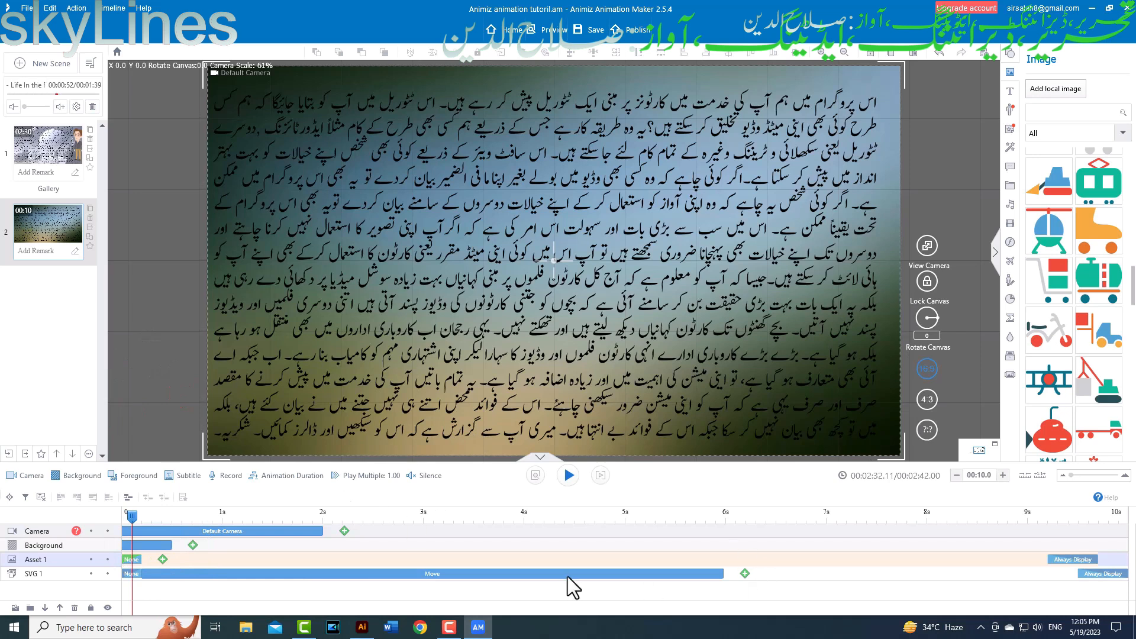
{"action": "left_click", "coordinate": [569, 476]}
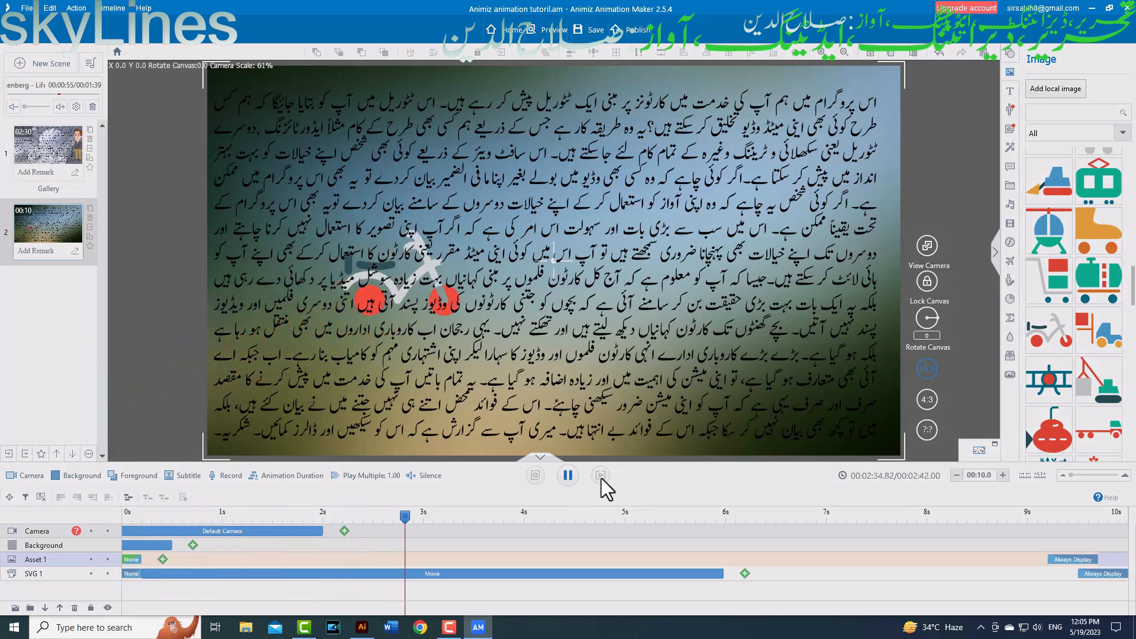
{"action": "left_click", "coordinate": [690, 484]}
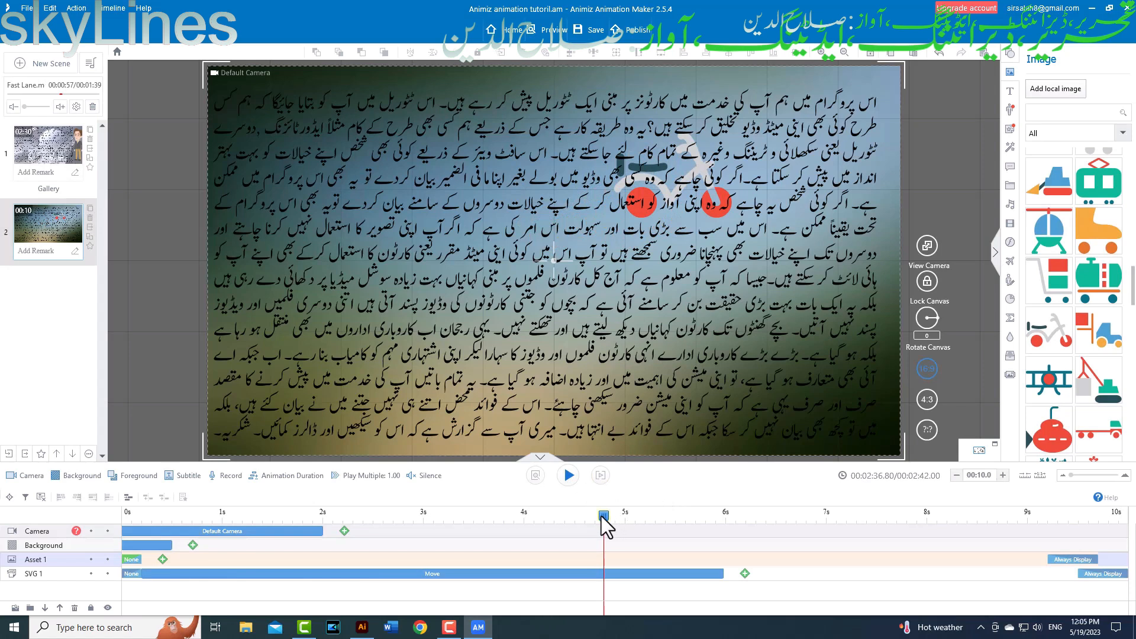
{"action": "left_click_drag", "start_coordinate": [602, 516], "coordinate": [123, 516]}
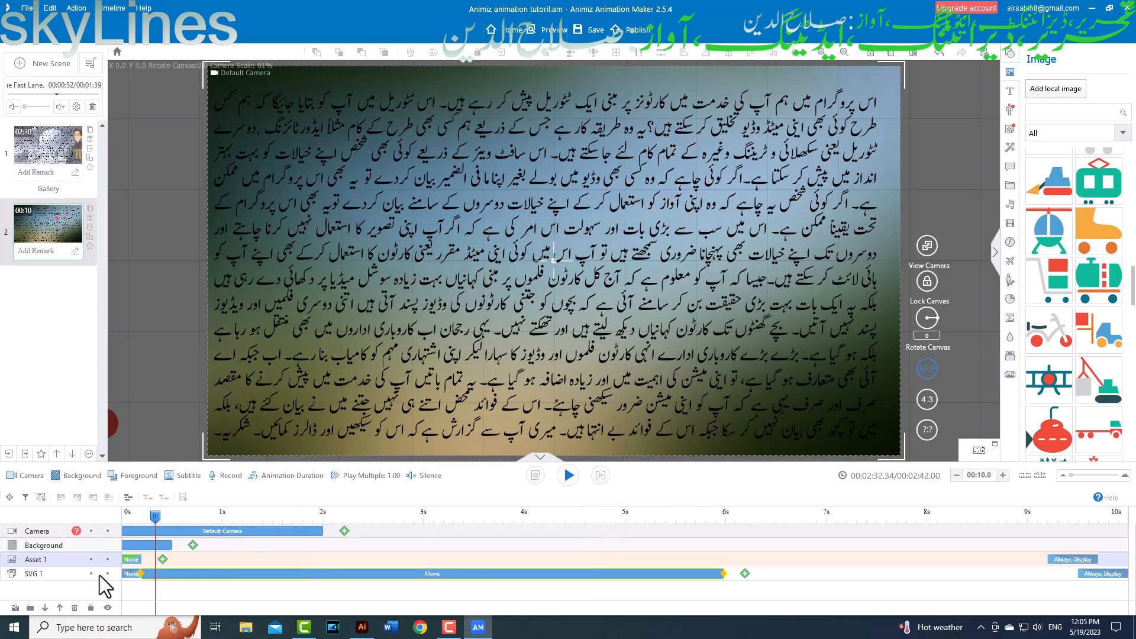
{"action": "left_click", "coordinate": [424, 320]}
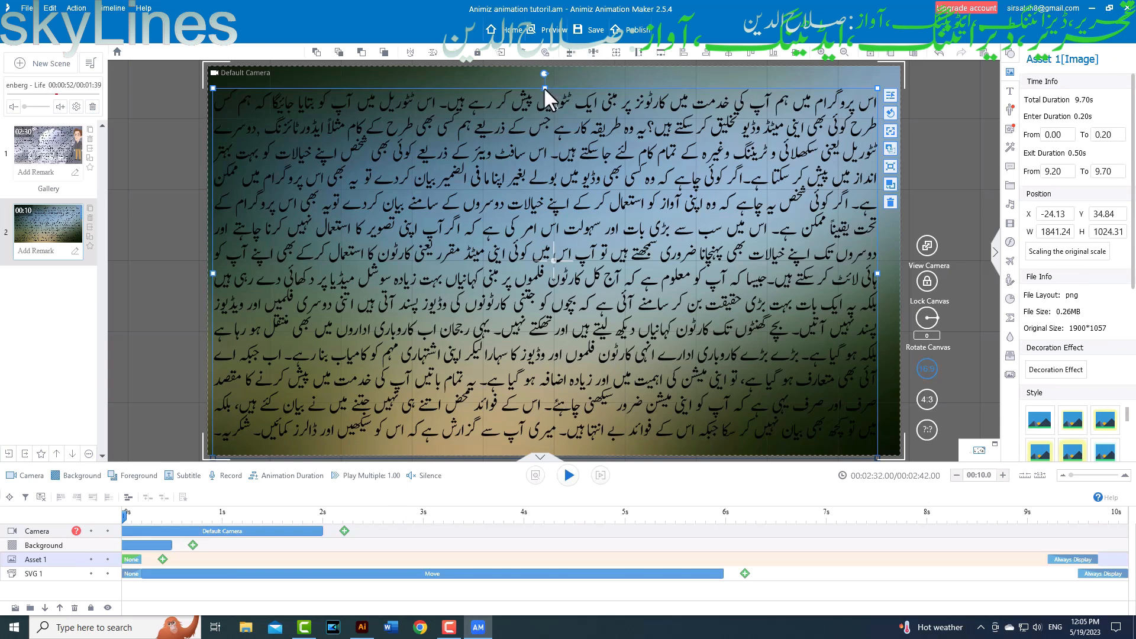
Enlarge the Asset 1 image to about 1879 × 1083 and add a Bounce effect after its entrance, lasting until about 2 s.
{"action": "left_click_drag", "start_coordinate": [543, 86], "coordinate": [542, 65]}
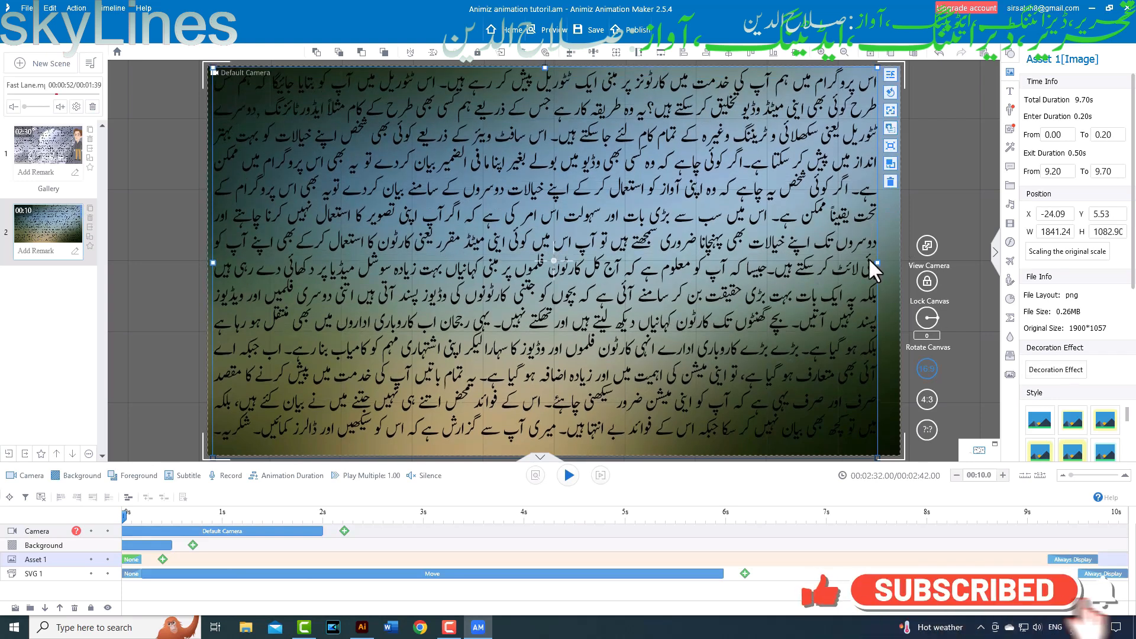
{"action": "left_click_drag", "start_coordinate": [876, 263], "coordinate": [890, 263]}
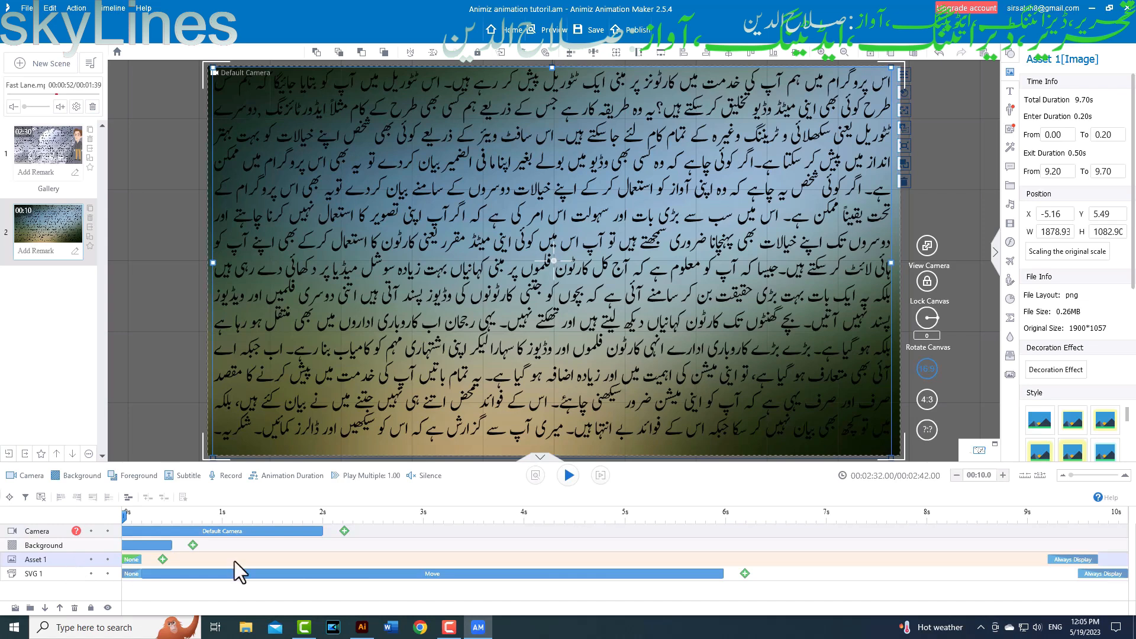
{"action": "left_click", "coordinate": [164, 560]}
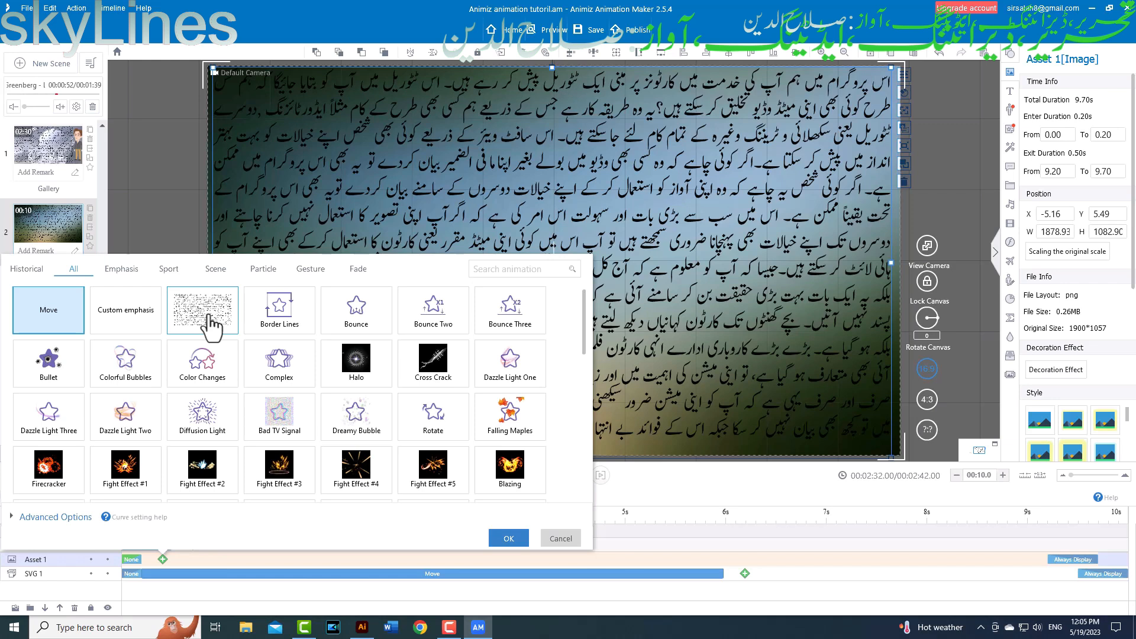
{"action": "left_click", "coordinate": [351, 313]}
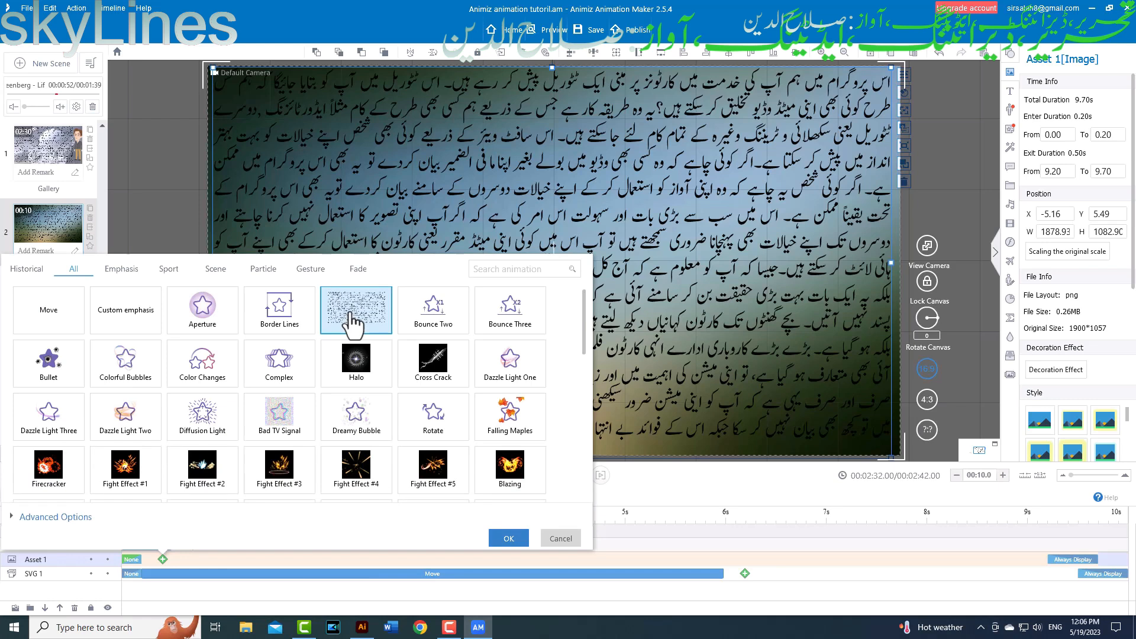
{"action": "left_click", "coordinate": [508, 538]}
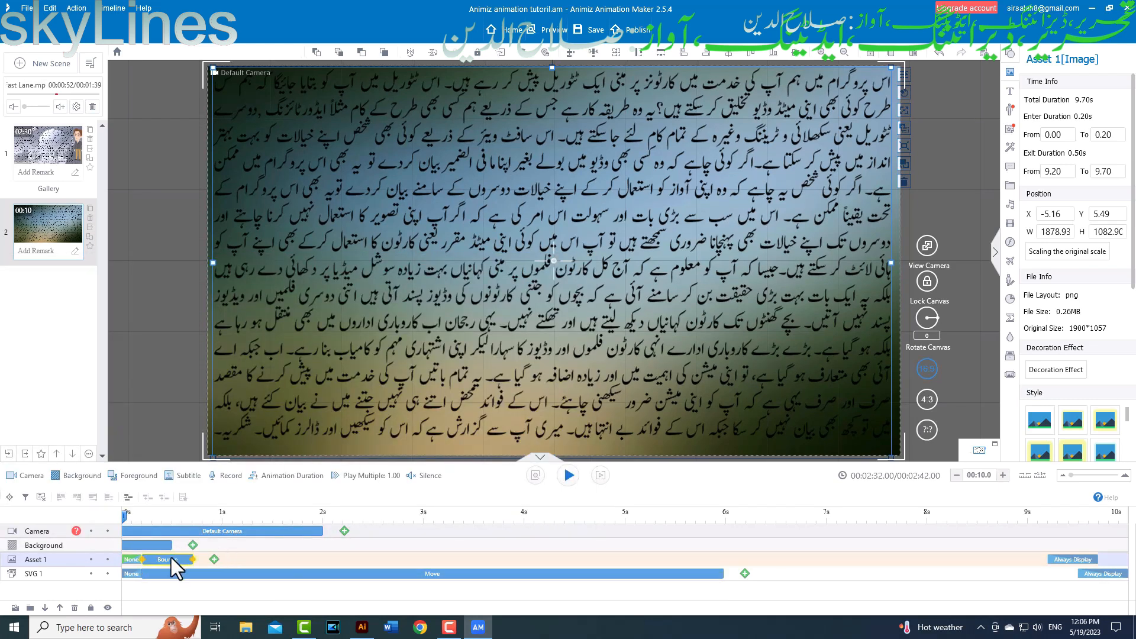
{"action": "left_click_drag", "start_coordinate": [193, 559], "coordinate": [322, 562]}
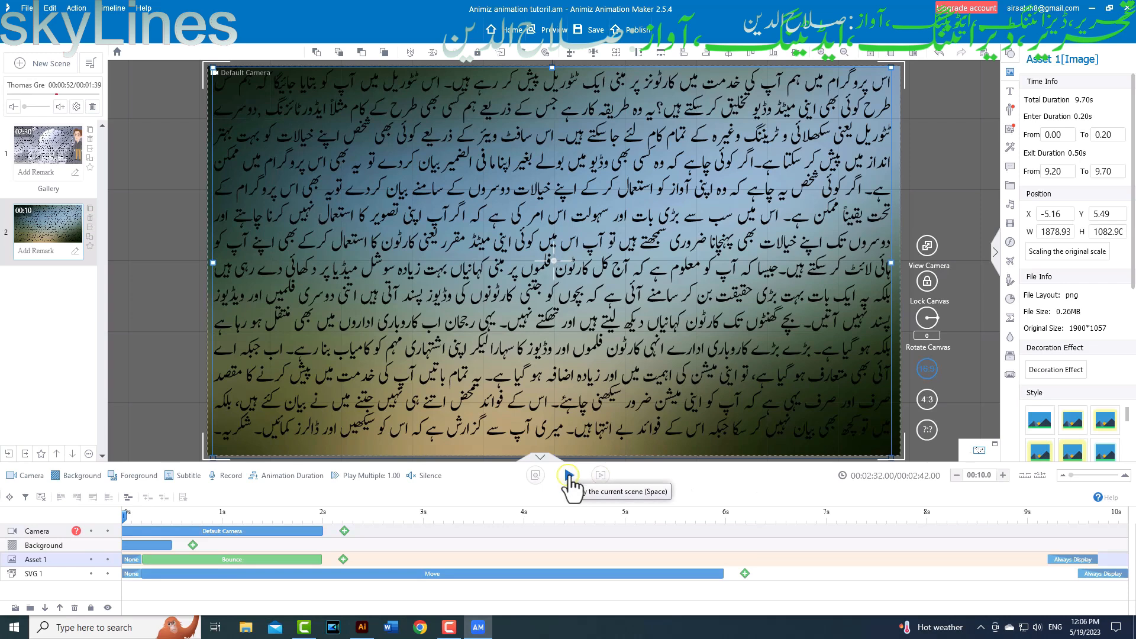
Play the scene twice from the start to review the Bounce effect on Asset 1.
{"action": "left_click", "coordinate": [568, 475]}
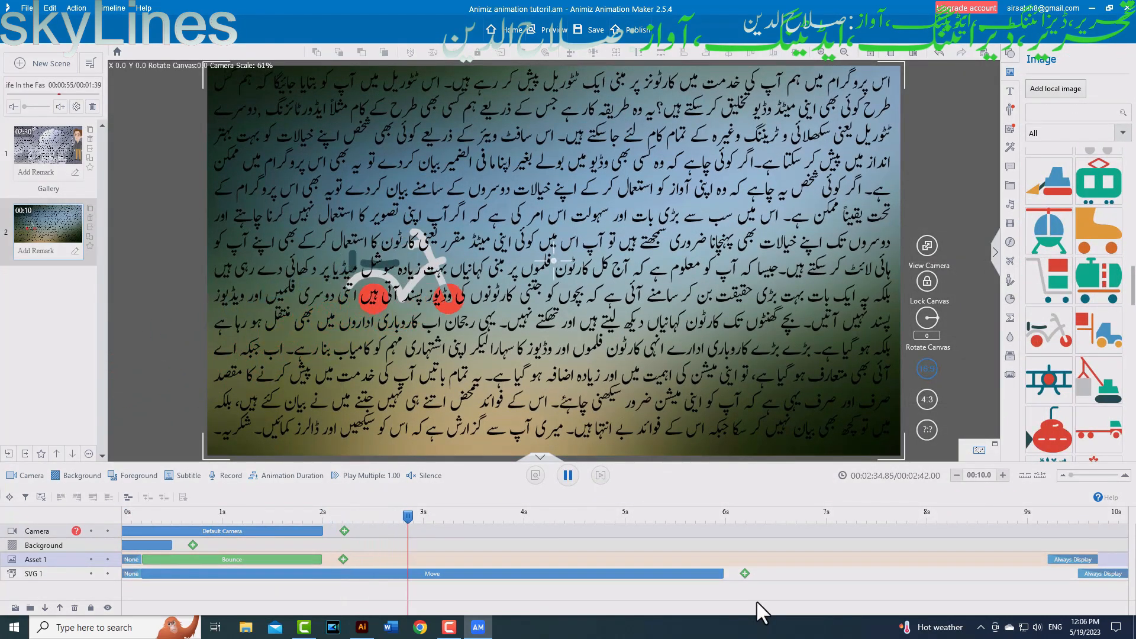
{"action": "left_click", "coordinate": [568, 475]}
{"action": "left_click_drag", "start_coordinate": [630, 516], "coordinate": [101, 538]}
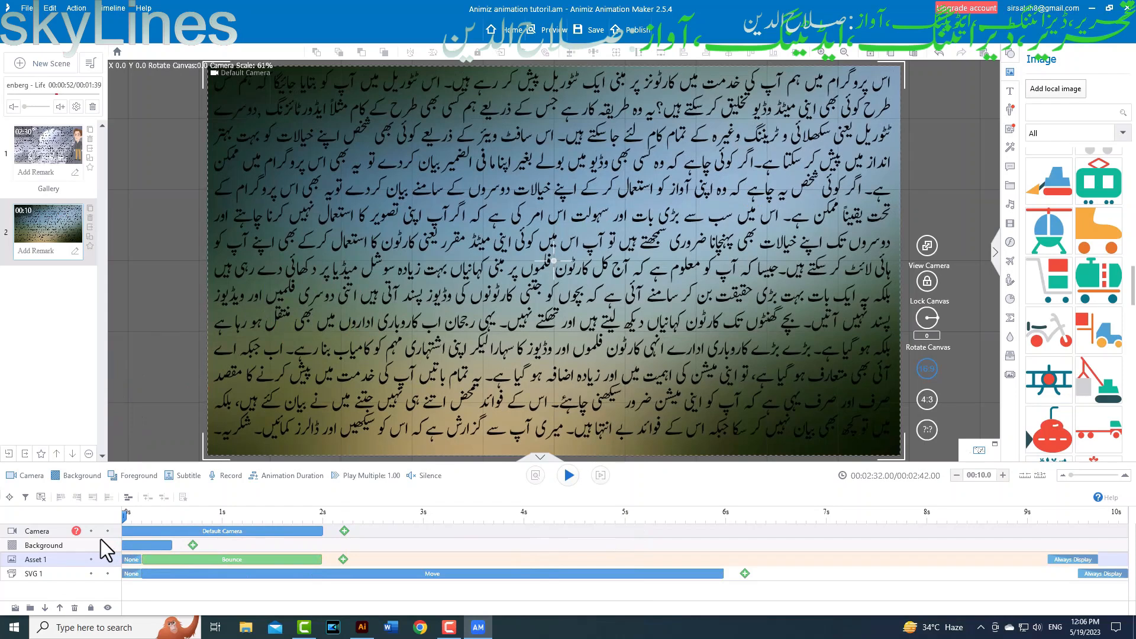
{"action": "left_click", "coordinate": [562, 476]}
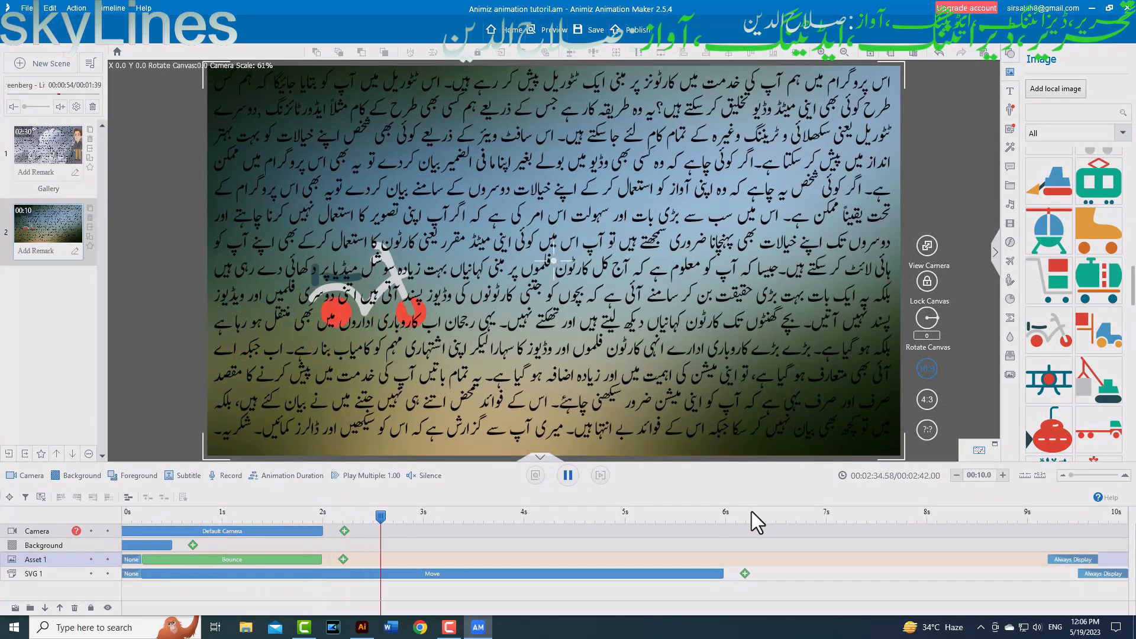
{"action": "left_click", "coordinate": [568, 475]}
Replace Asset 1's Bounce effect with Halo and play the scene from near its start.
{"action": "left_click", "coordinate": [223, 561]}
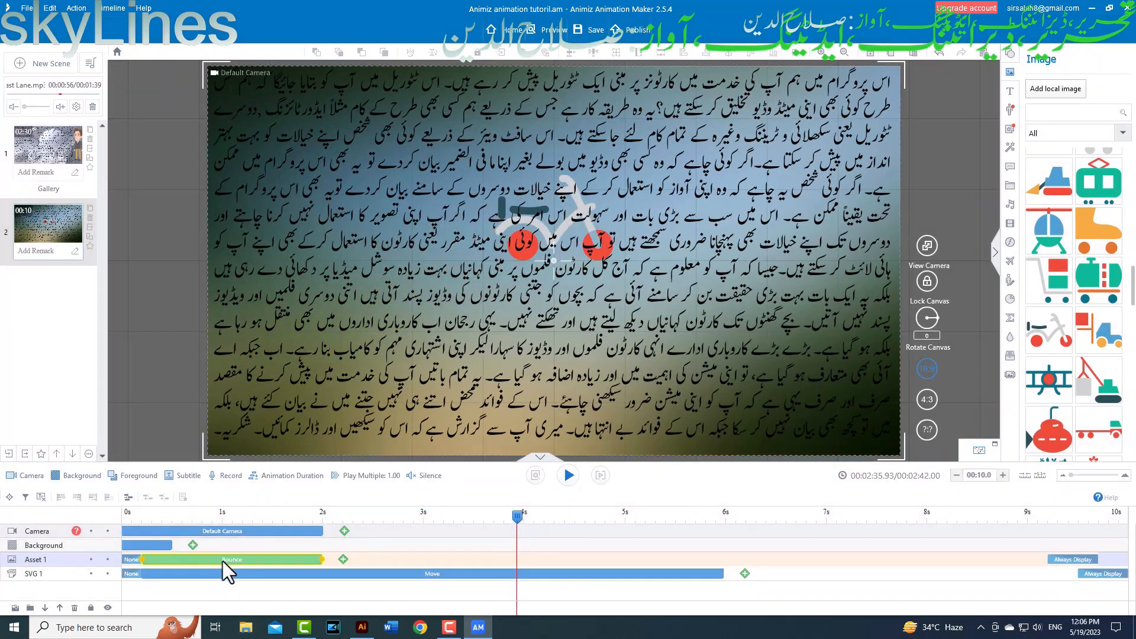
{"action": "double_click", "coordinate": [222, 560]}
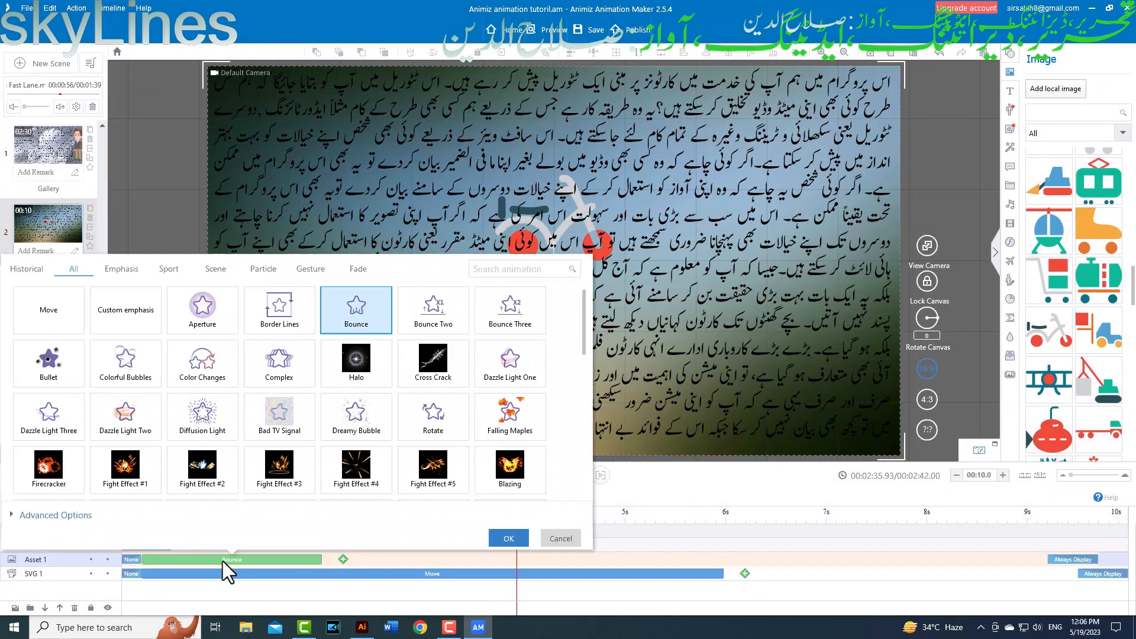
{"action": "left_click", "coordinate": [362, 385]}
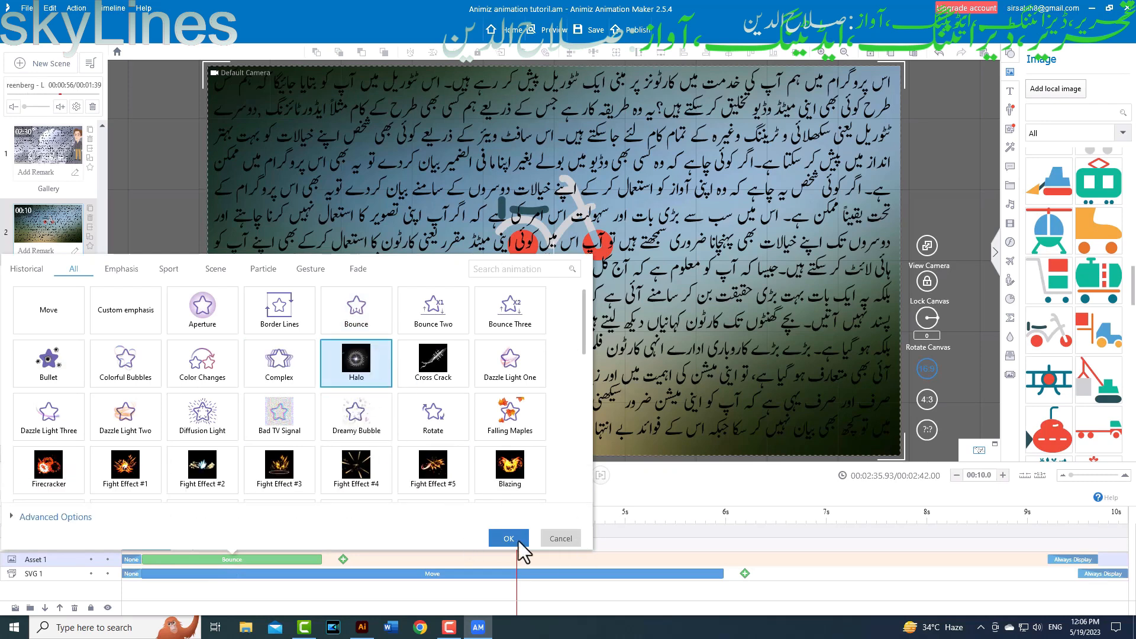
{"action": "left_click", "coordinate": [510, 539]}
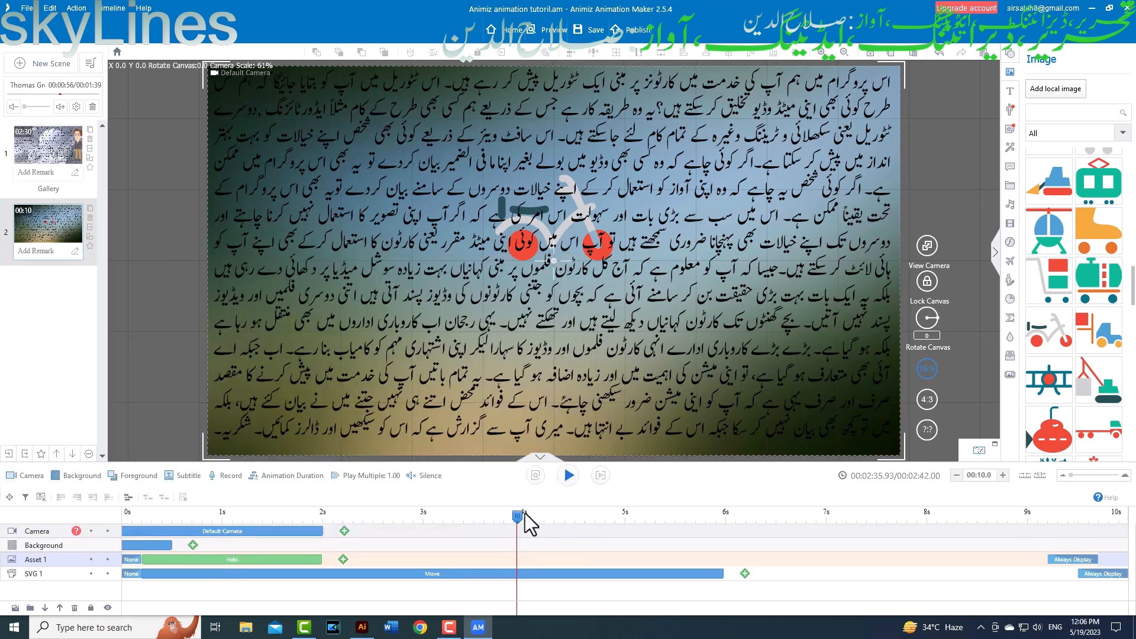
{"action": "left_click_drag", "start_coordinate": [519, 516], "coordinate": [115, 545]}
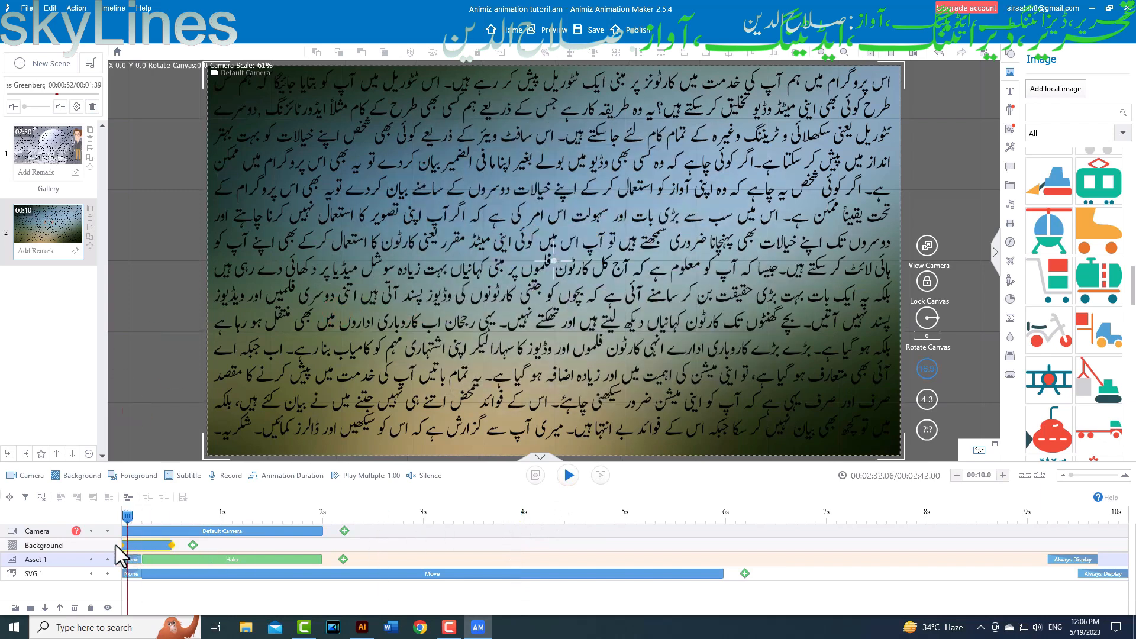
{"action": "left_click", "coordinate": [569, 477]}
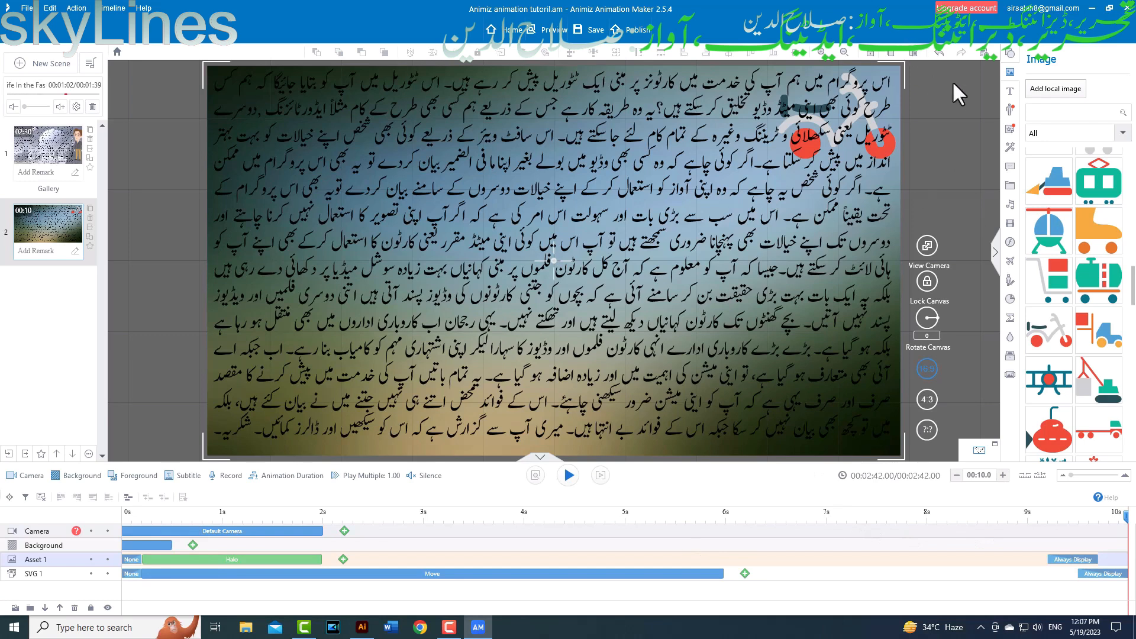
Delete the Asset 1 text image from the scene.
{"action": "left_click", "coordinate": [657, 322]}
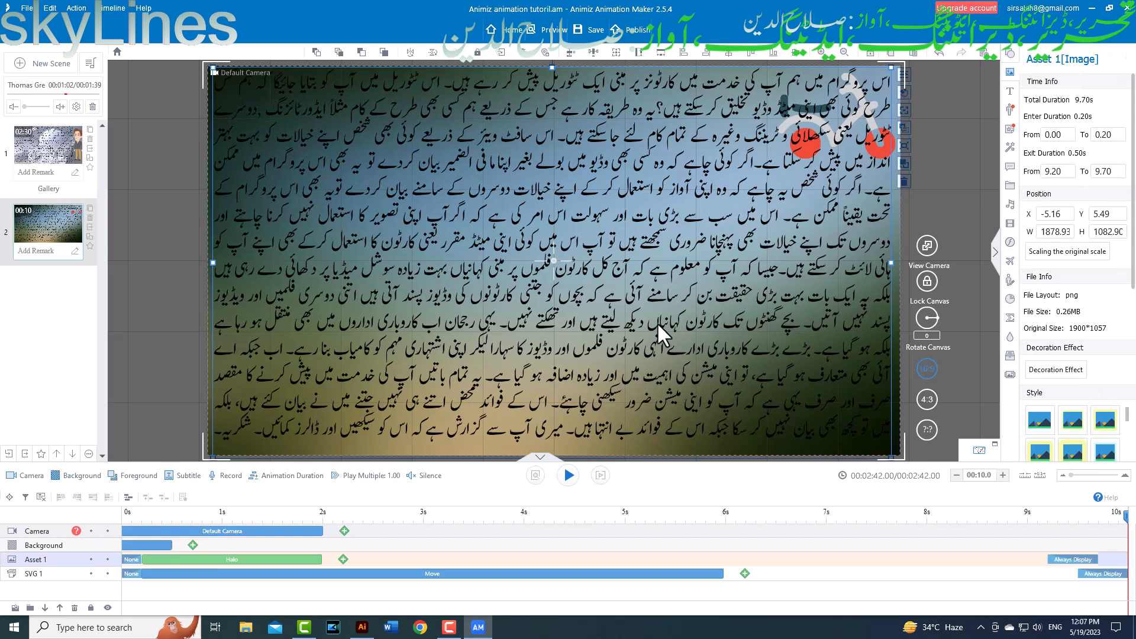
{"action": "key", "text": "Delete"}
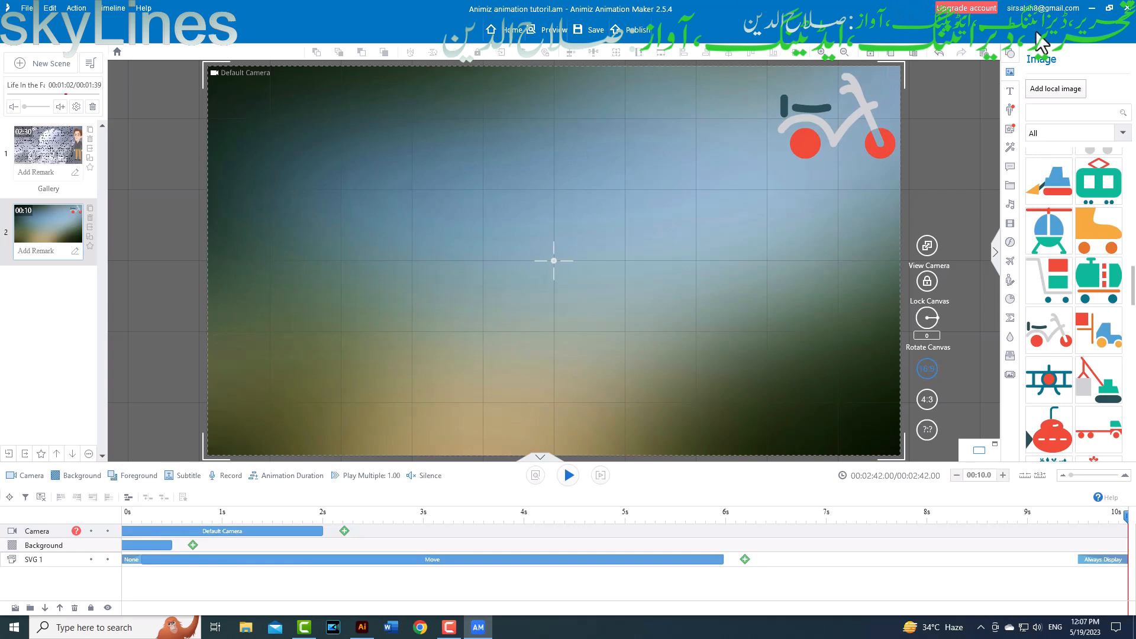
Add a text box across the upper part of the canvas and widen it to about 1439.
{"action": "left_click", "coordinate": [1014, 95]}
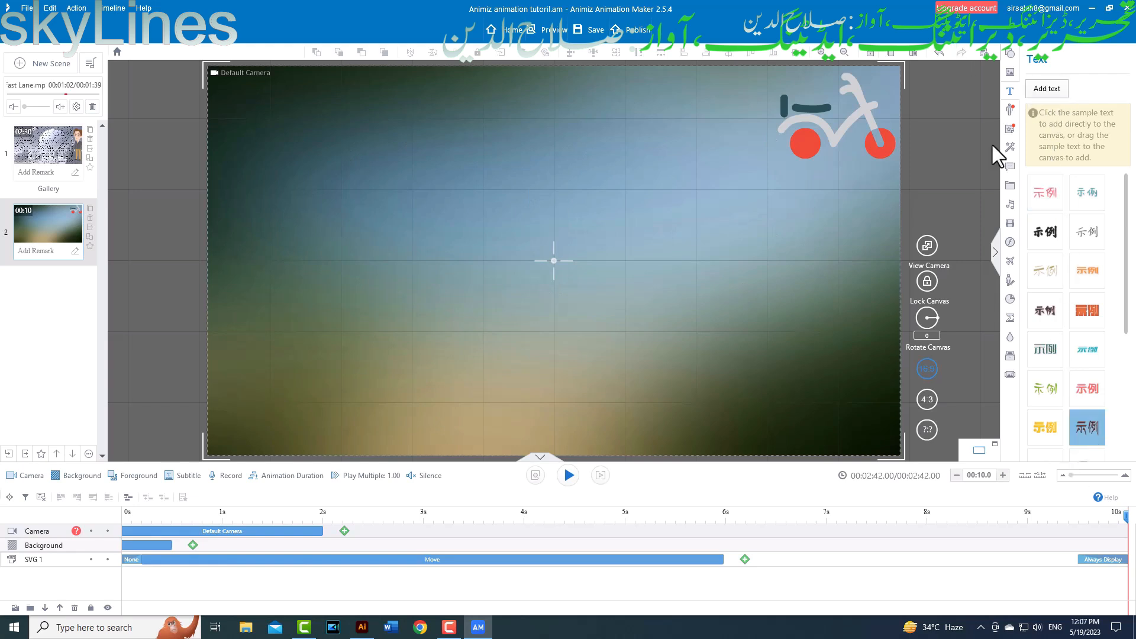
{"action": "left_click", "coordinate": [1046, 89]}
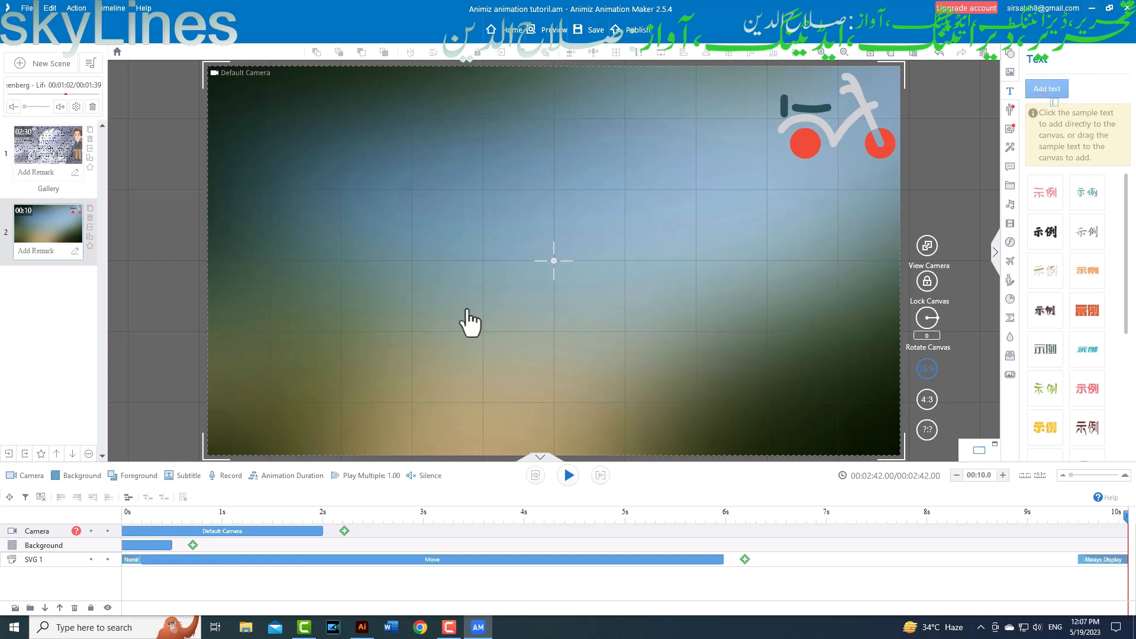
{"action": "left_click_drag", "start_coordinate": [277, 143], "coordinate": [541, 225]}
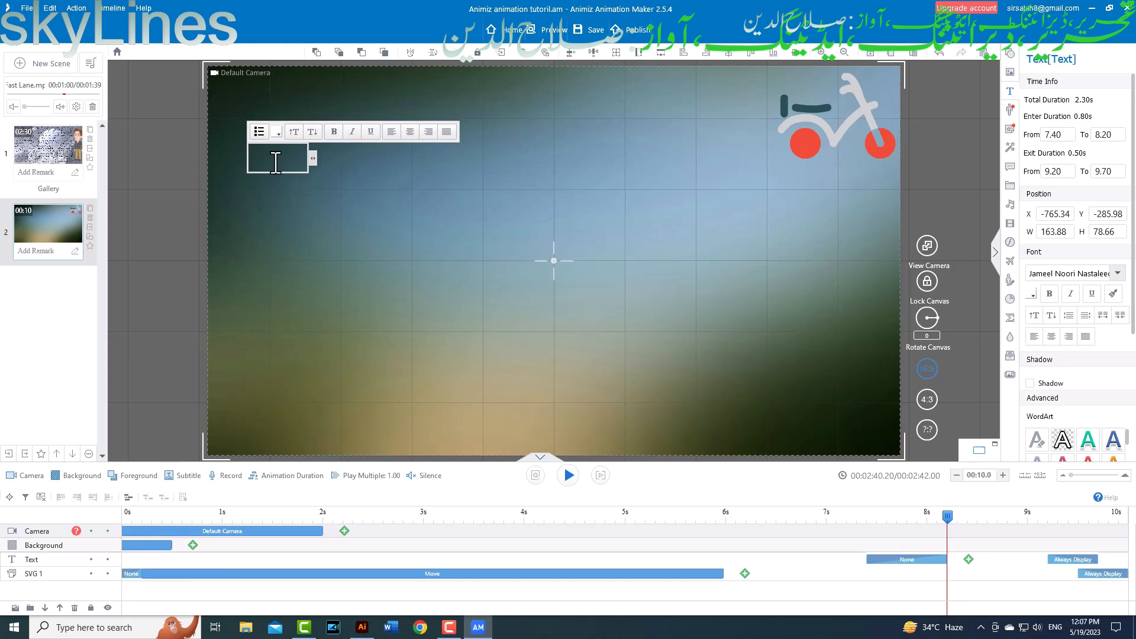
{"action": "left_click_drag", "start_coordinate": [313, 164], "coordinate": [774, 216]}
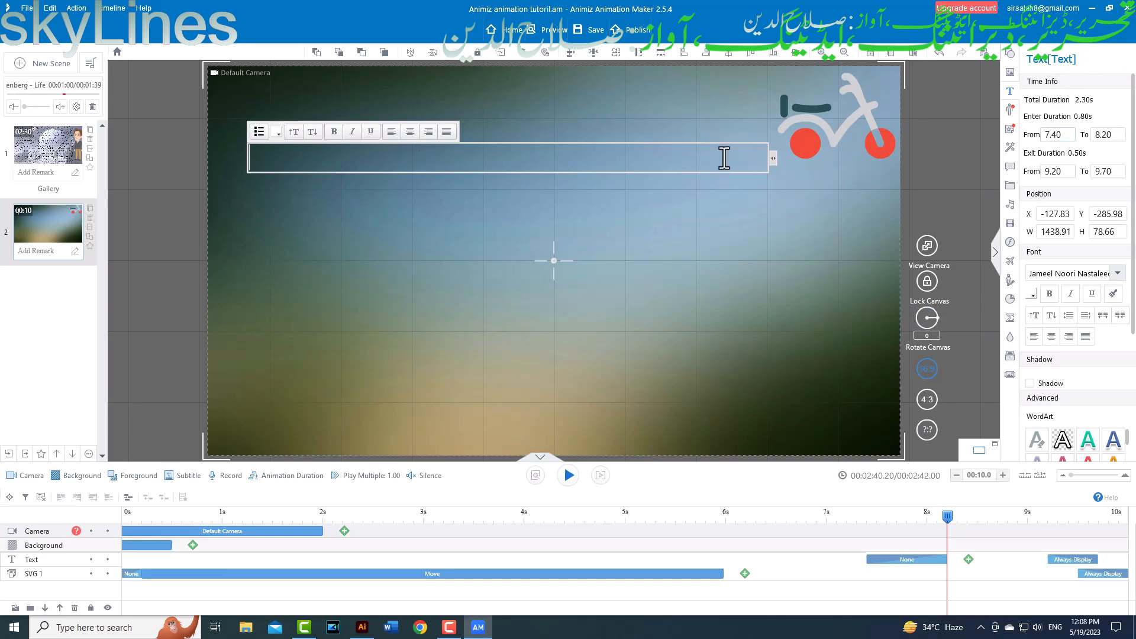
{"action": "right_click", "coordinate": [557, 150]}
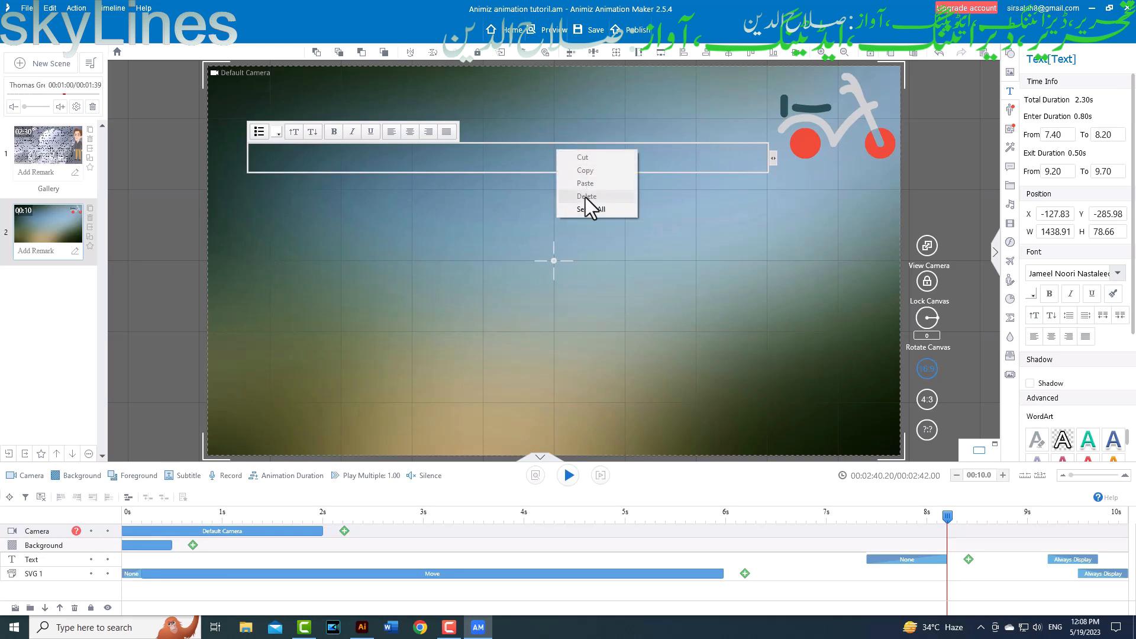
{"action": "right_click", "coordinate": [677, 158]}
{"action": "left_click", "coordinate": [655, 158]}
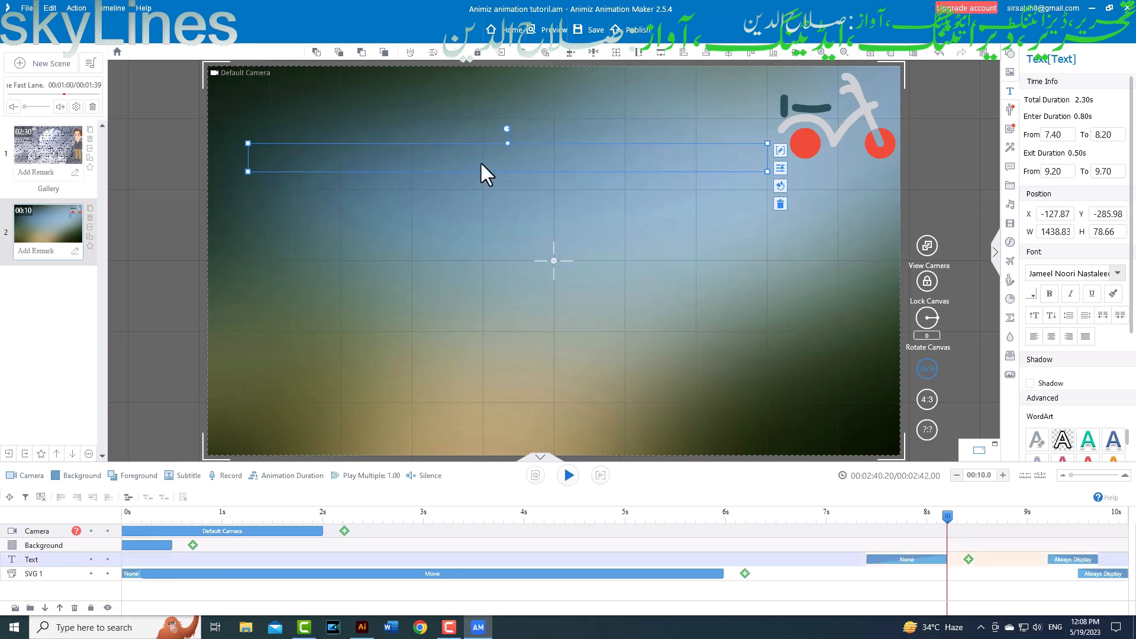
Enter "There are many points in this option." in the empty text box and finish editing.
{"action": "left_click", "coordinate": [781, 150]}
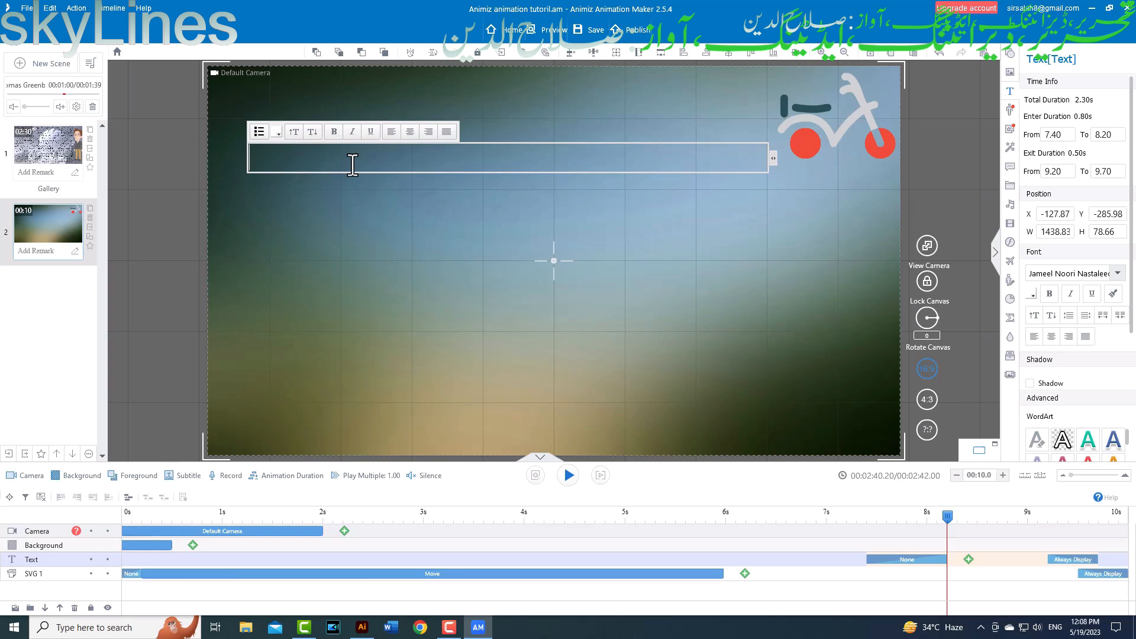
{"action": "type", "text": "T"}
{"action": "type", "text": "here is"}
{"action": "type", "text": " a"}
{"action": "key", "text": "BackSpace"}
{"action": "key", "text": "BackSpace"}
{"action": "key", "text": "BackSpace"}
{"action": "key", "text": "BackSpace"}
{"action": "type", "text": "are many points"}
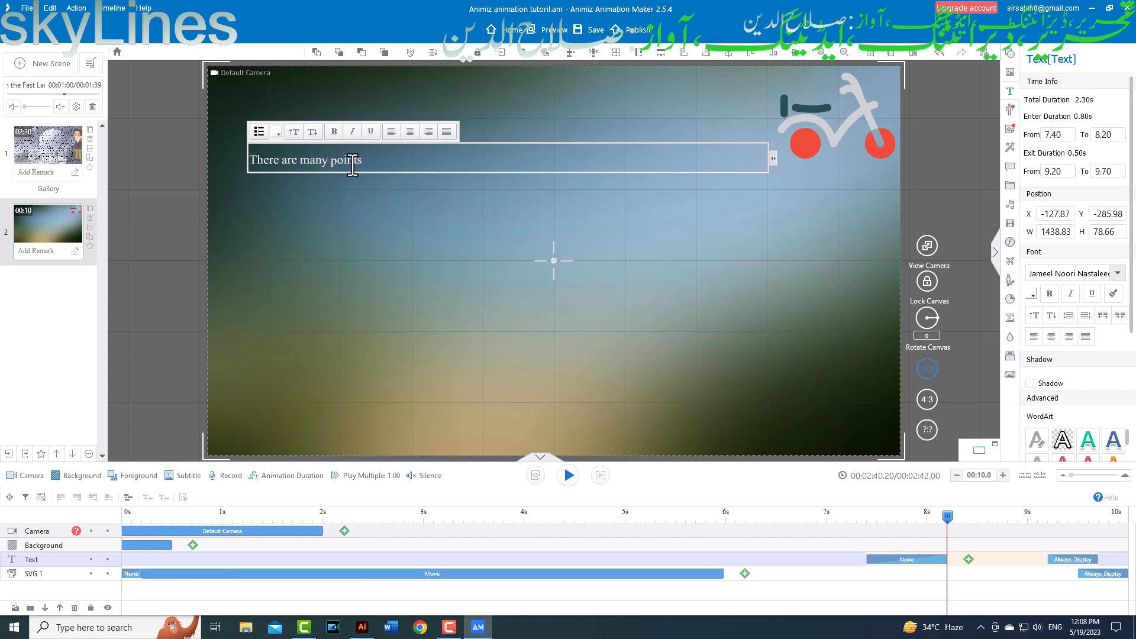
{"action": "type", "text": " in this option."}
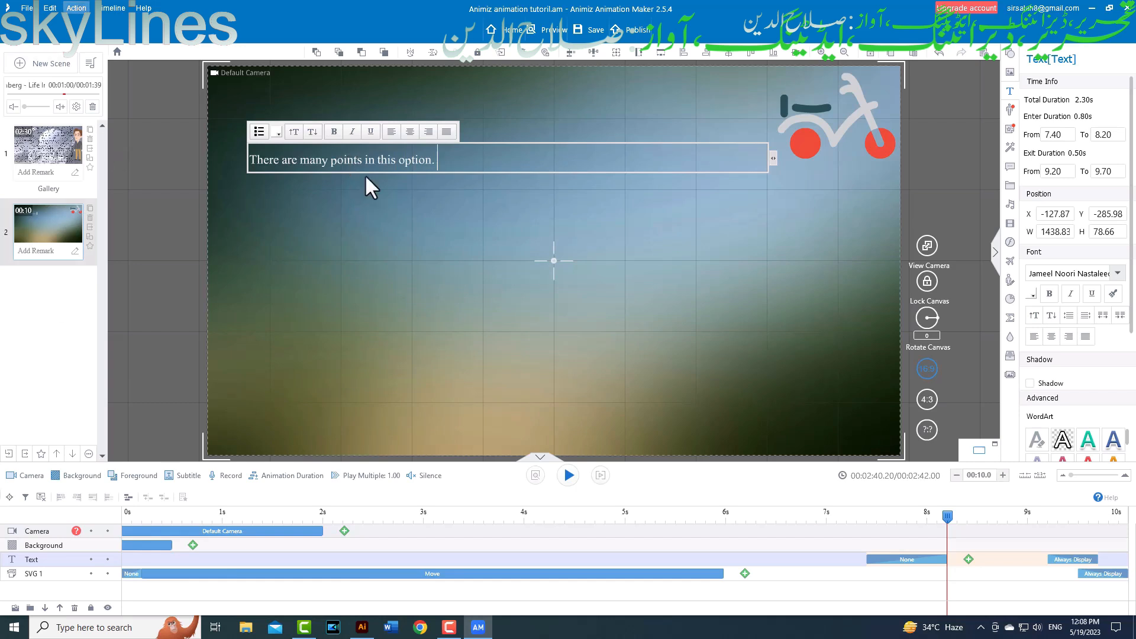
{"action": "left_click", "coordinate": [580, 114]}
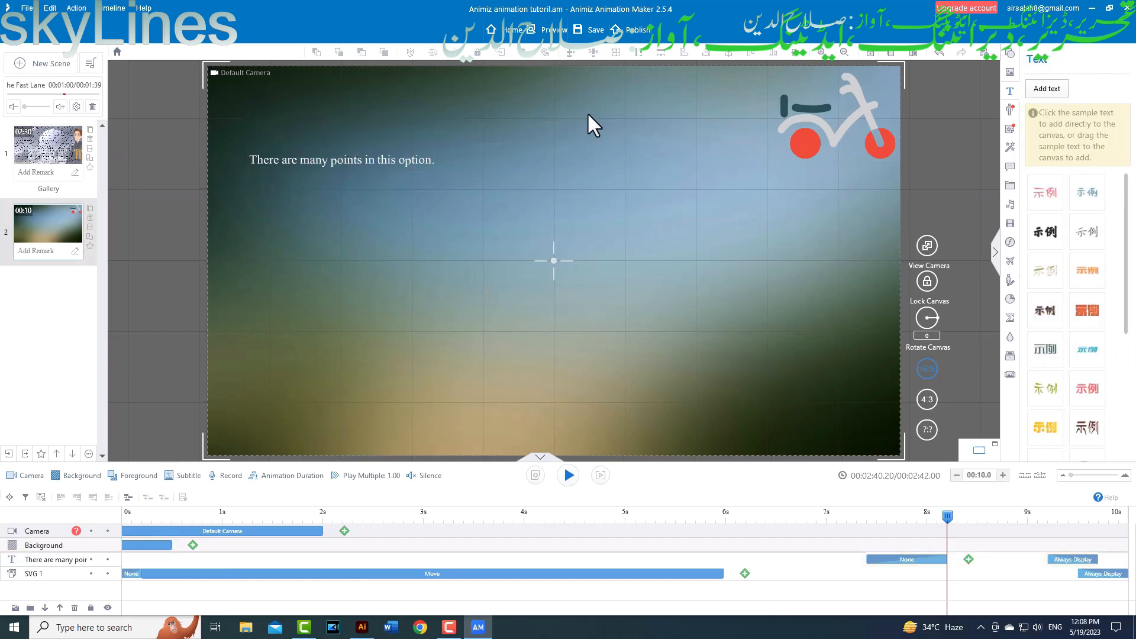
Increase the whole sentence's font size so it fills most of the box on one line, about 184 high.
{"action": "left_click", "coordinate": [334, 159]}
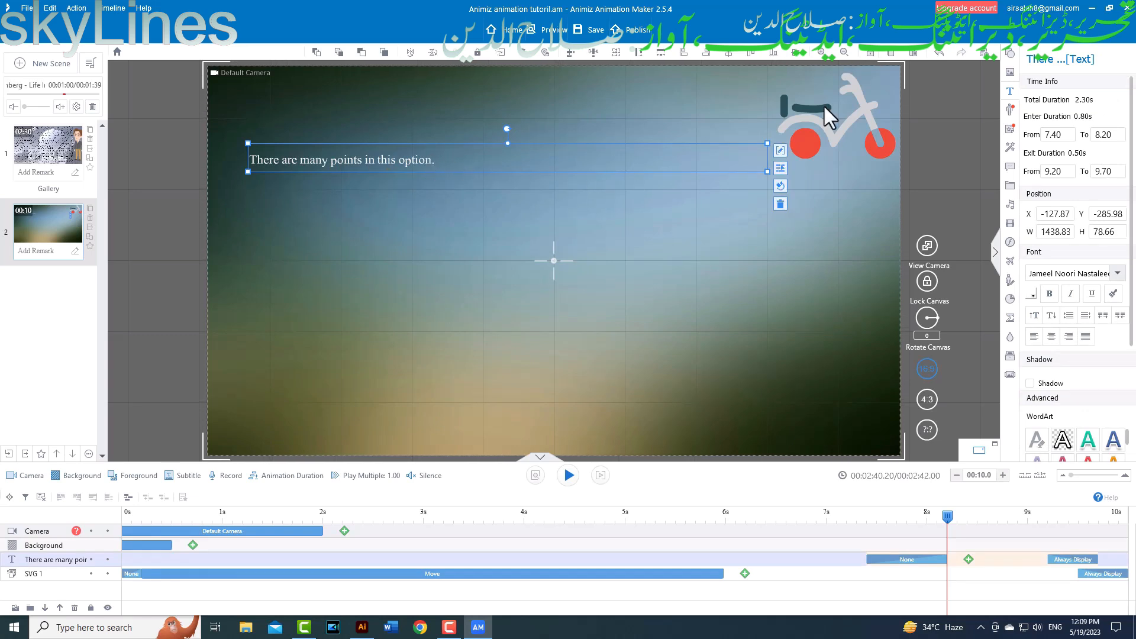
{"action": "left_click", "coordinate": [780, 151]}
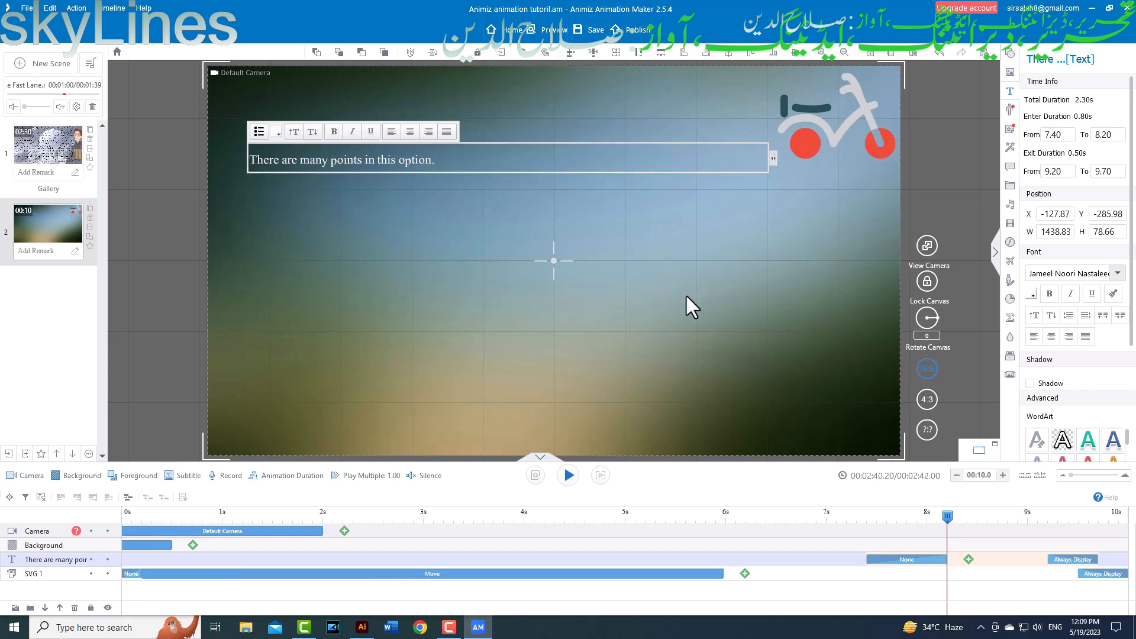
{"action": "key", "text": "ctrl+a"}
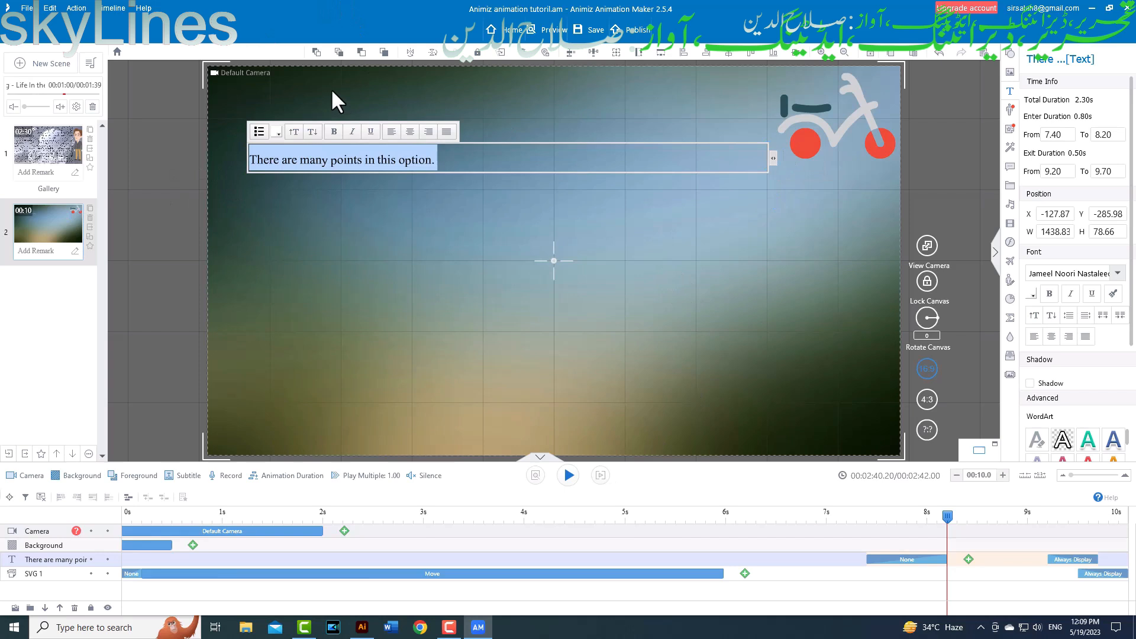
{"action": "left_click", "coordinate": [294, 133]}
{"action": "left_click", "coordinate": [294, 132]}
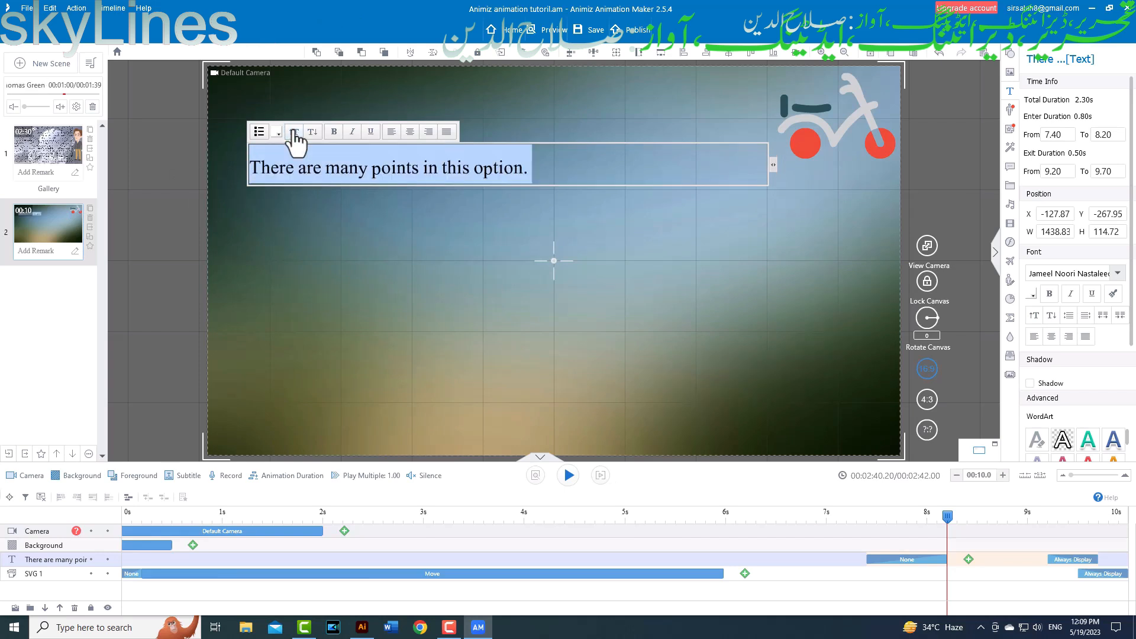
{"action": "left_click", "coordinate": [294, 133]}
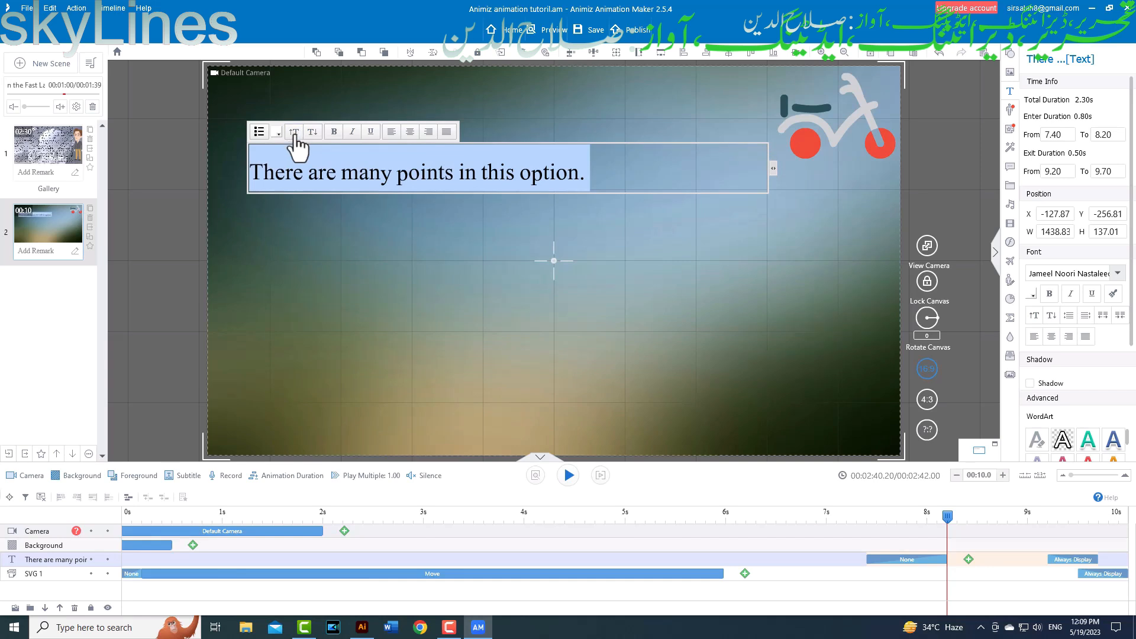
{"action": "left_click", "coordinate": [294, 132]}
{"action": "left_click", "coordinate": [294, 132]}
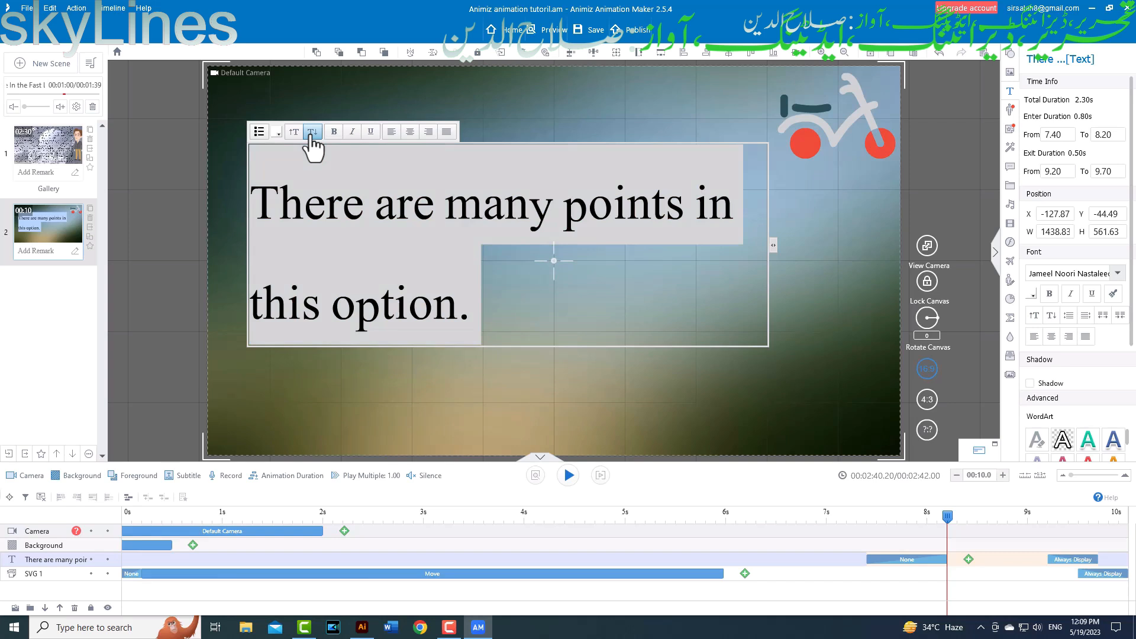
{"action": "left_click", "coordinate": [313, 132]}
{"action": "left_click", "coordinate": [312, 132]}
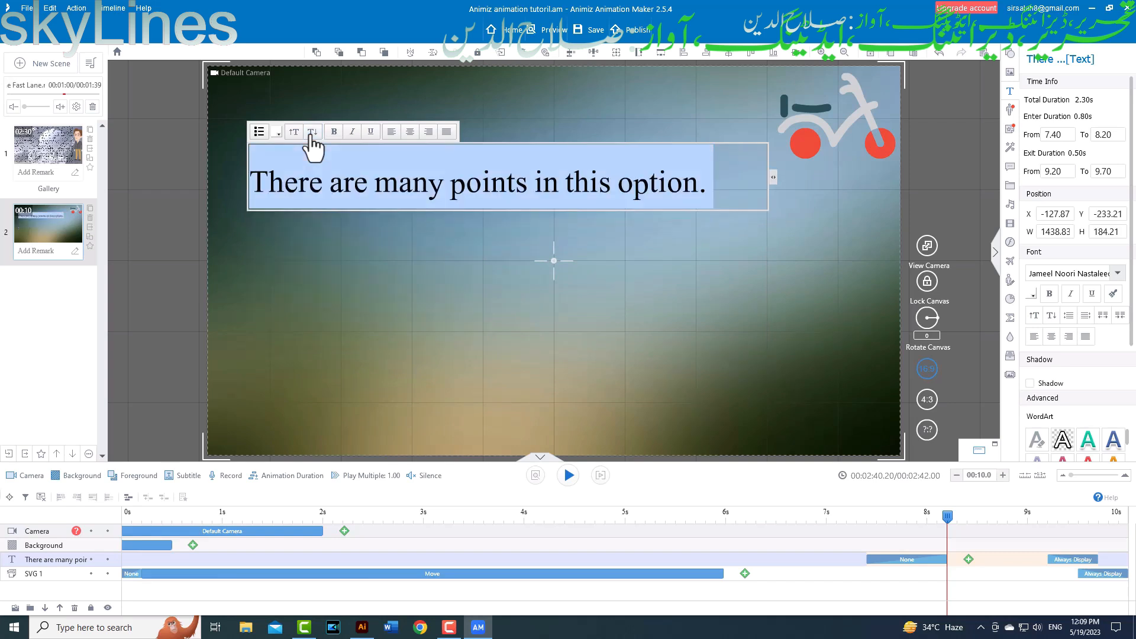
Apply bold, italic and underline formatting to the selected sentence.
{"action": "left_click", "coordinate": [333, 132]}
{"action": "left_click", "coordinate": [371, 132]}
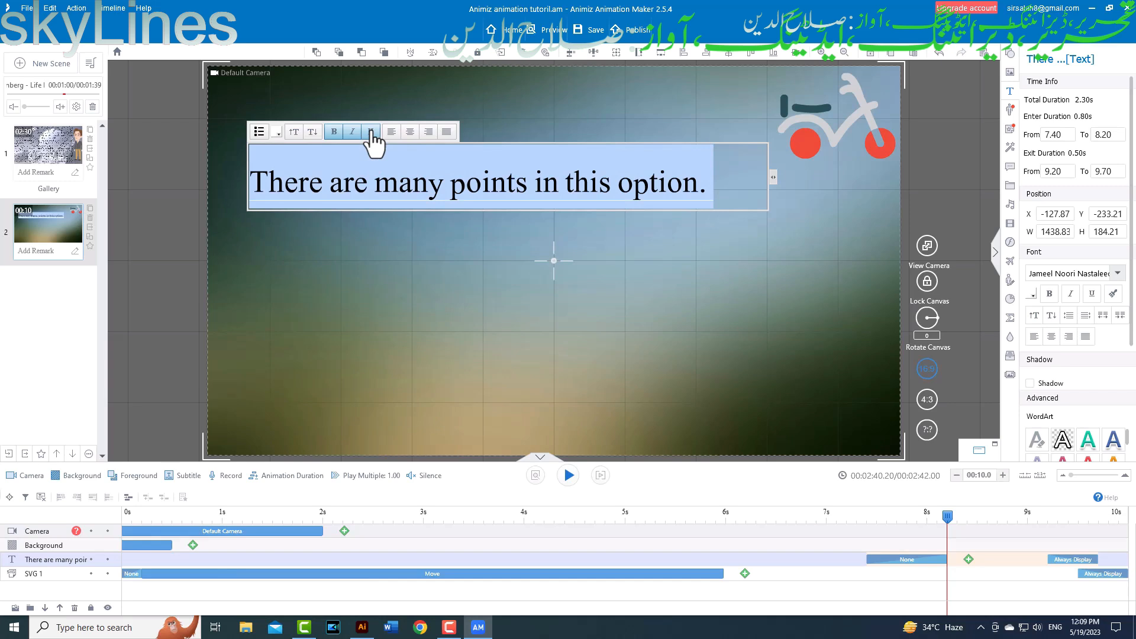
Remove the underline from the selected sentence, centre it in its text box and finish editing.
{"action": "left_click", "coordinate": [371, 132]}
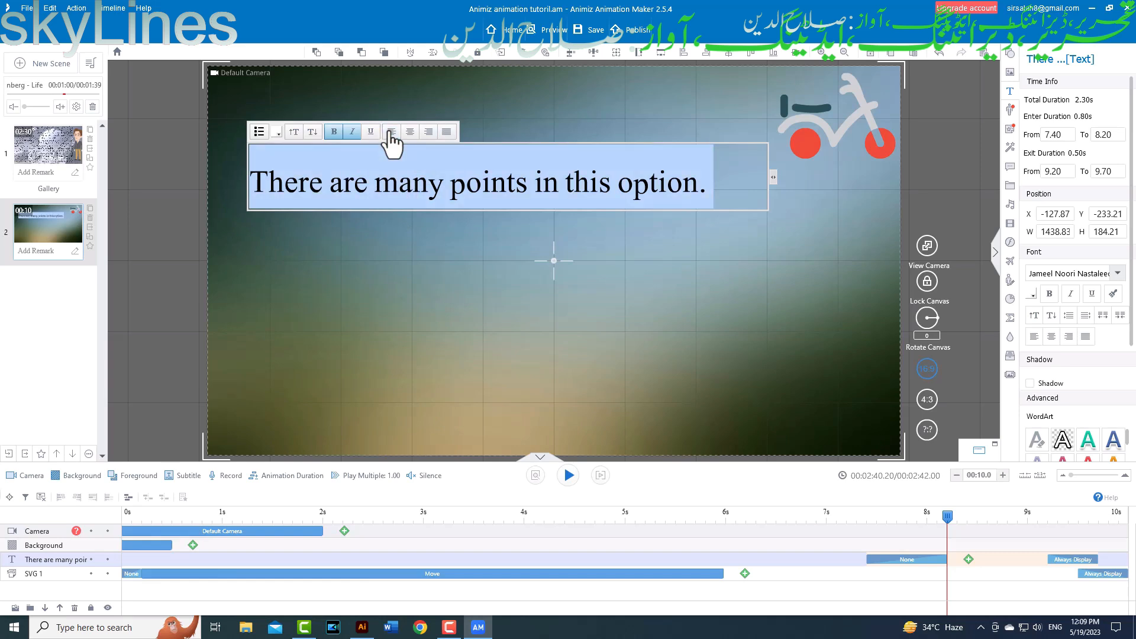
{"action": "left_click", "coordinate": [413, 132]}
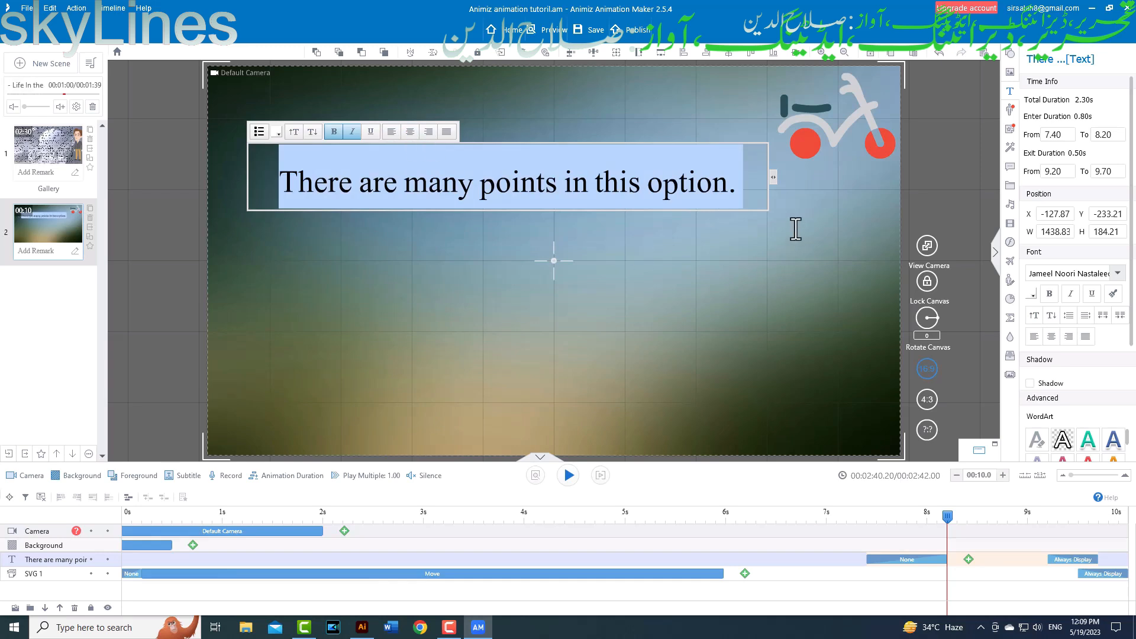
{"action": "left_click", "coordinate": [674, 104]}
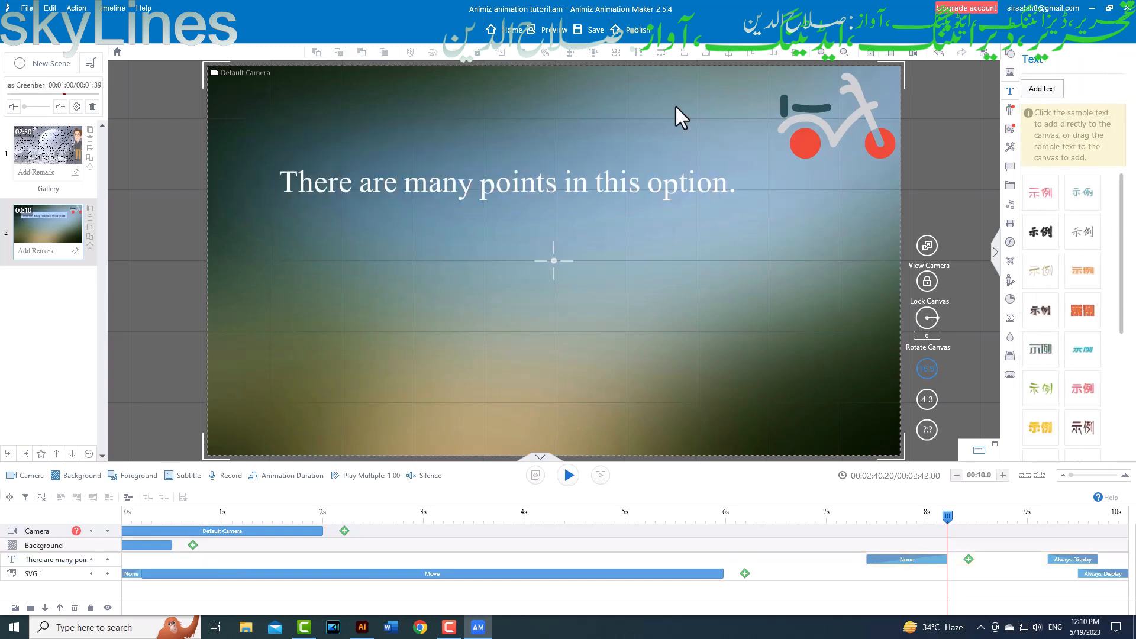
Enlarge the text object to about 1688 by 216 and move it to the middle of the canvas.
{"action": "left_click", "coordinate": [667, 190]}
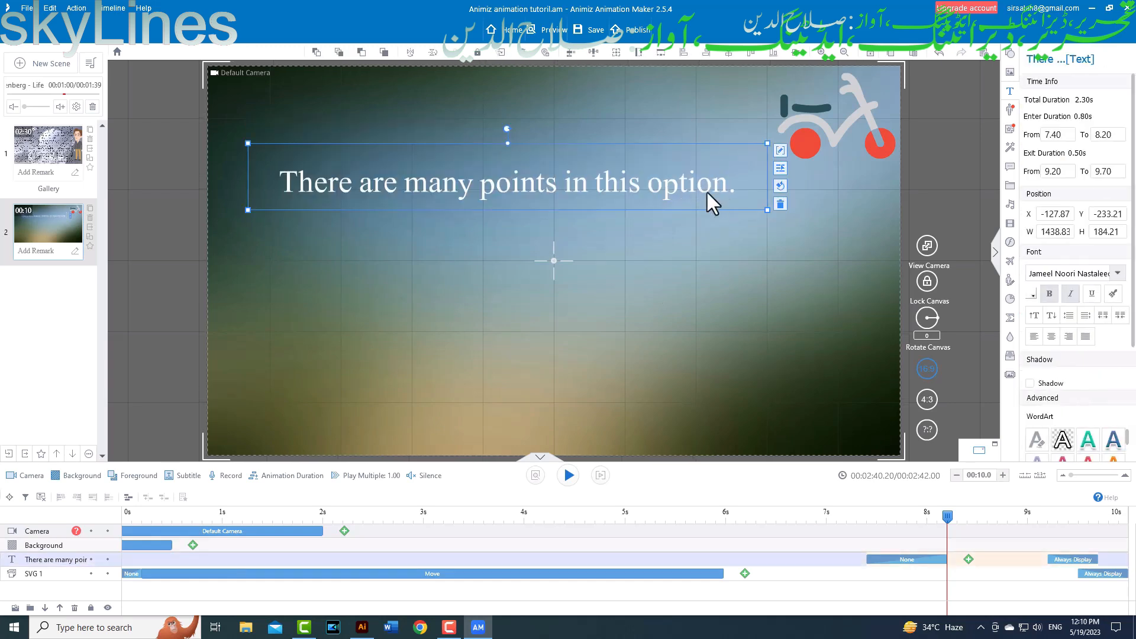
{"action": "left_click_drag", "start_coordinate": [767, 209], "coordinate": [811, 303]}
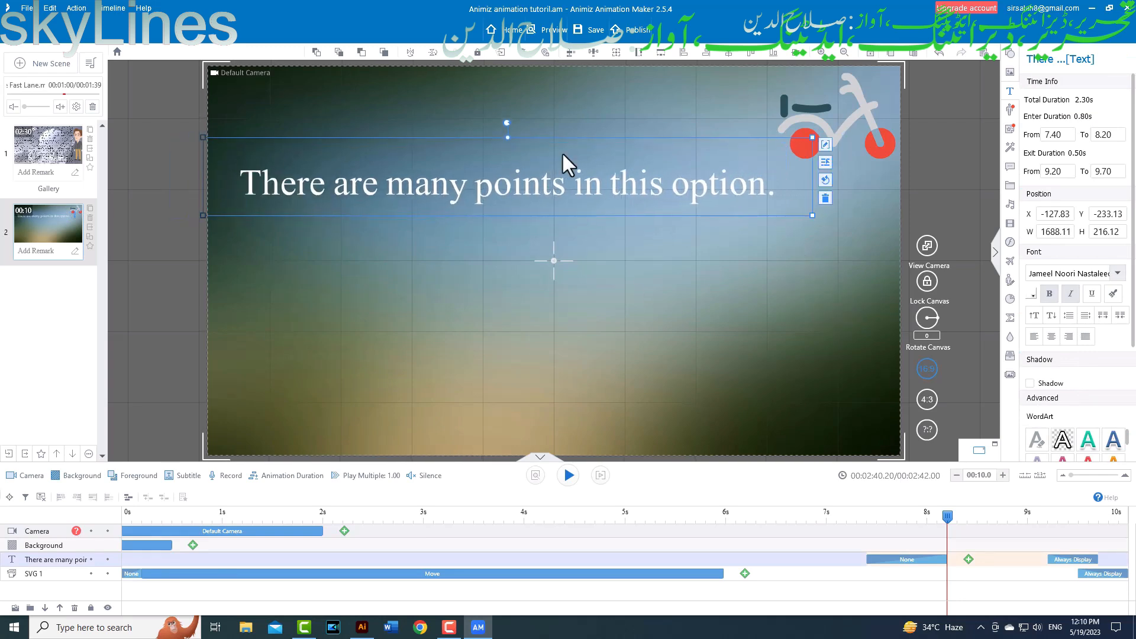
{"action": "left_click_drag", "start_coordinate": [592, 179], "coordinate": [641, 254]}
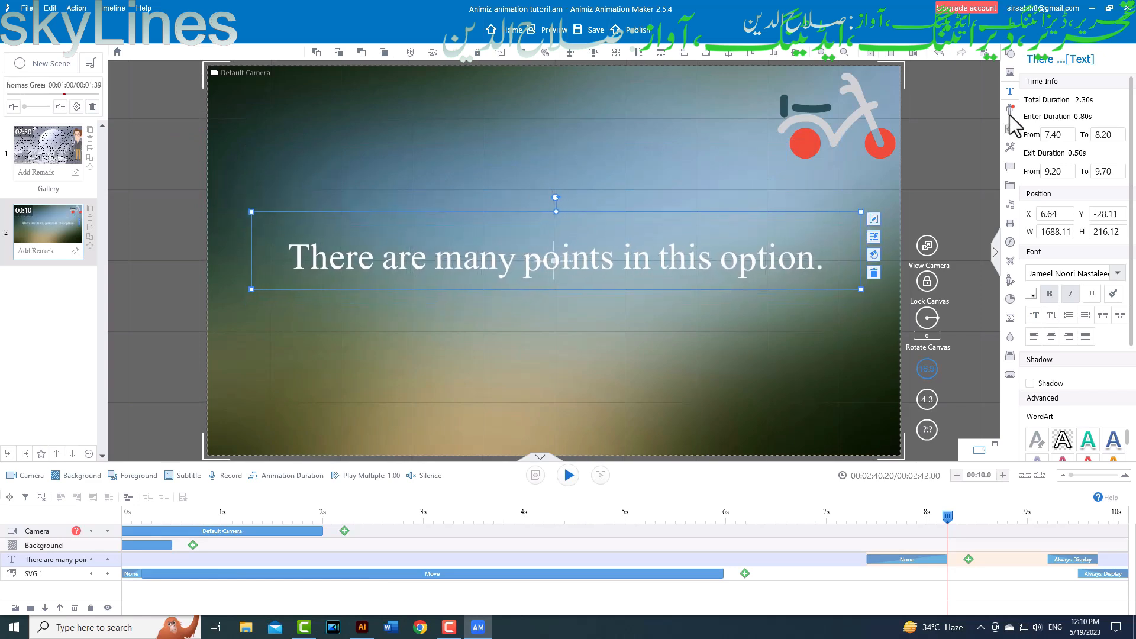
Apply the red WordArt style with a light outline to the whole sentence and finish editing the text.
{"action": "left_click", "coordinate": [1053, 338]}
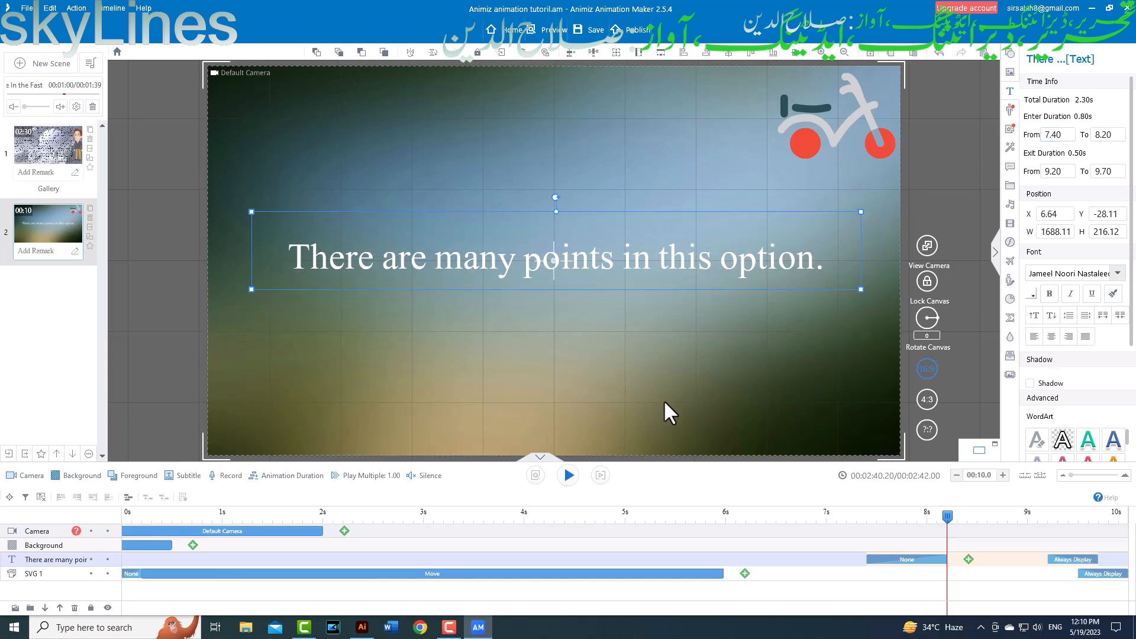
{"action": "left_click", "coordinate": [658, 265]}
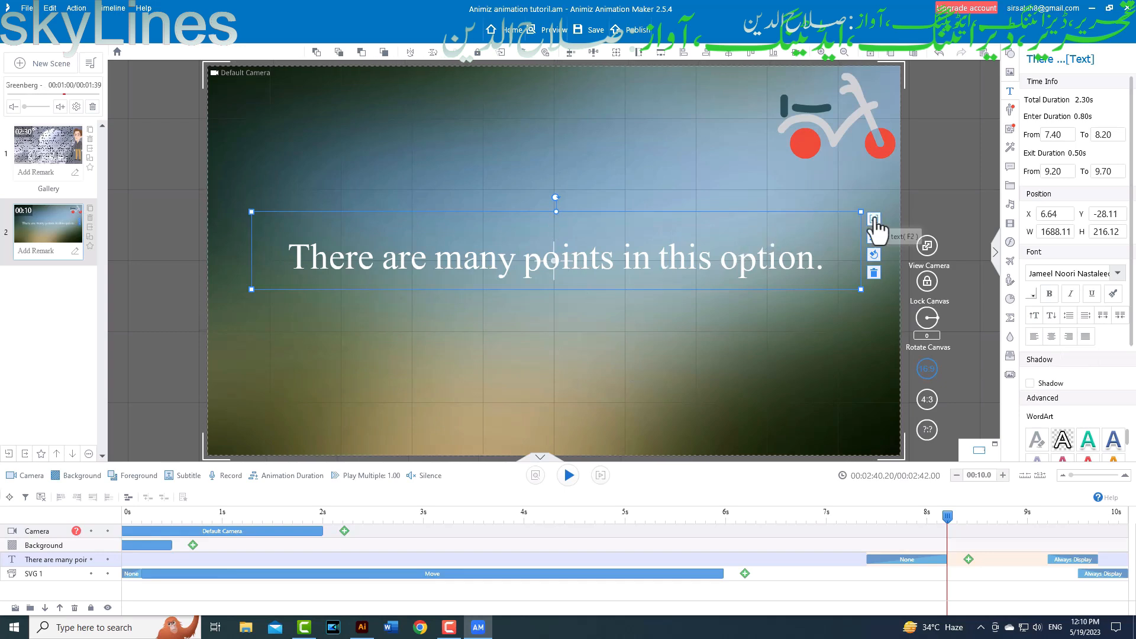
{"action": "left_click", "coordinate": [874, 219]}
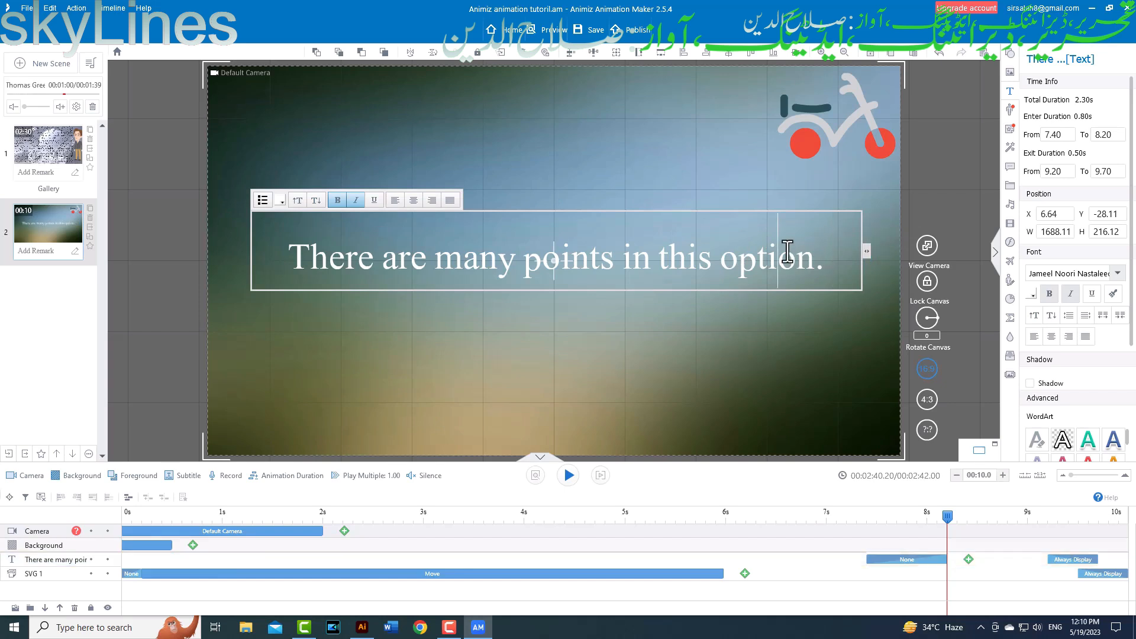
{"action": "key", "text": "ctrl+a"}
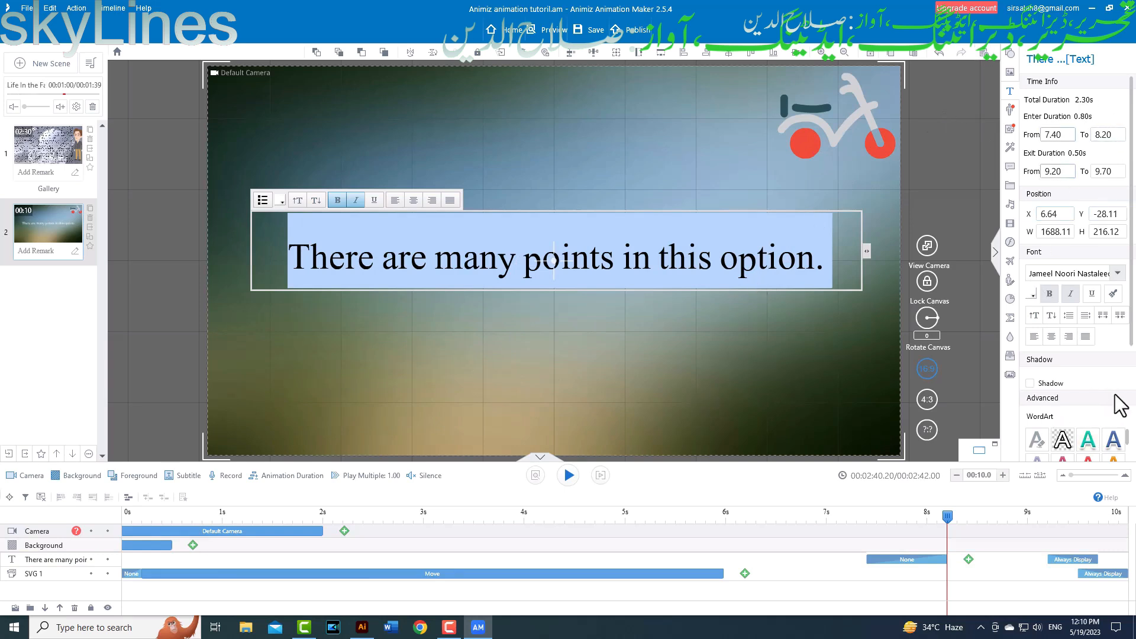
{"action": "scroll", "coordinate": [1119, 403], "scroll_direction": "down", "scroll_amount": 2}
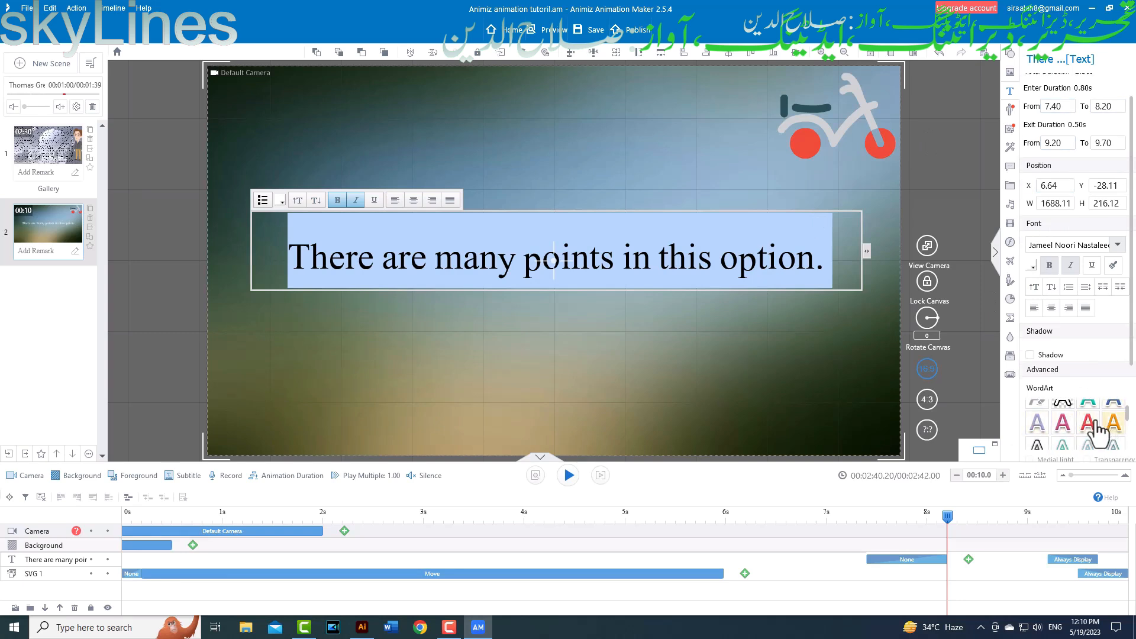
{"action": "left_click", "coordinate": [1086, 427]}
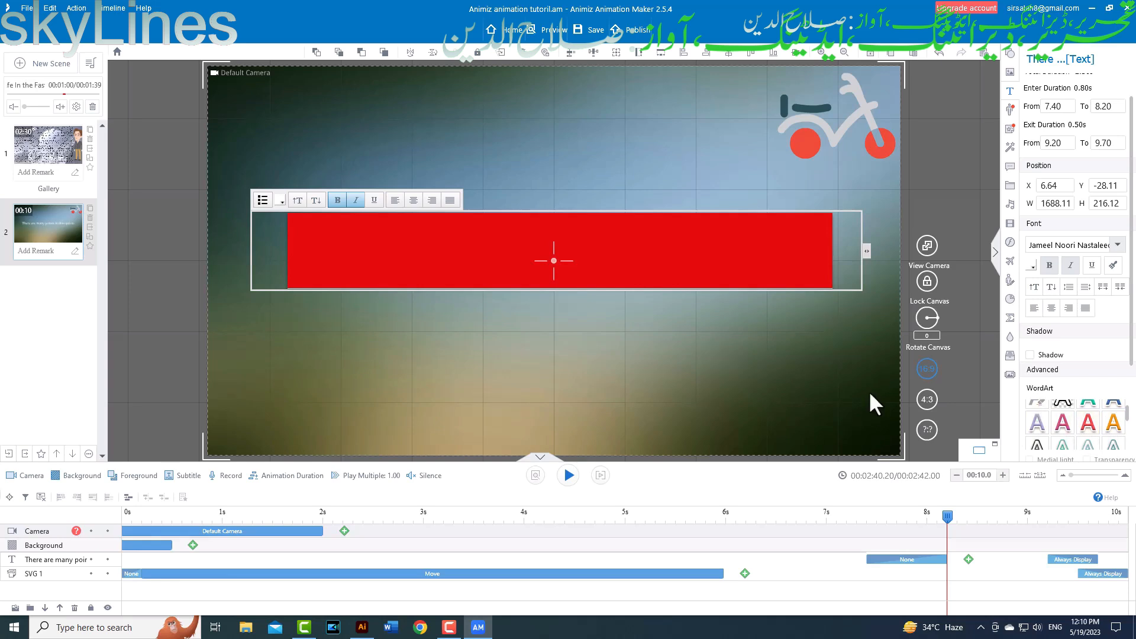
{"action": "left_click", "coordinate": [869, 371]}
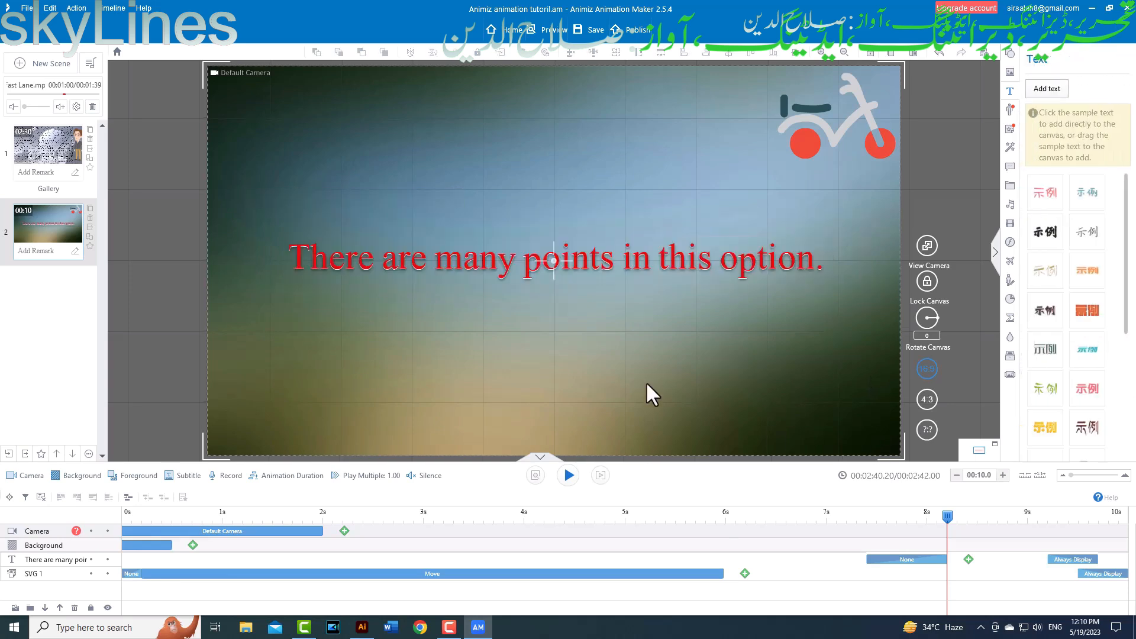
Move the text's entrance animation to 0.00–0.80 s on the timeline and add the Firecracker effect right after it.
{"action": "left_click", "coordinate": [810, 262]}
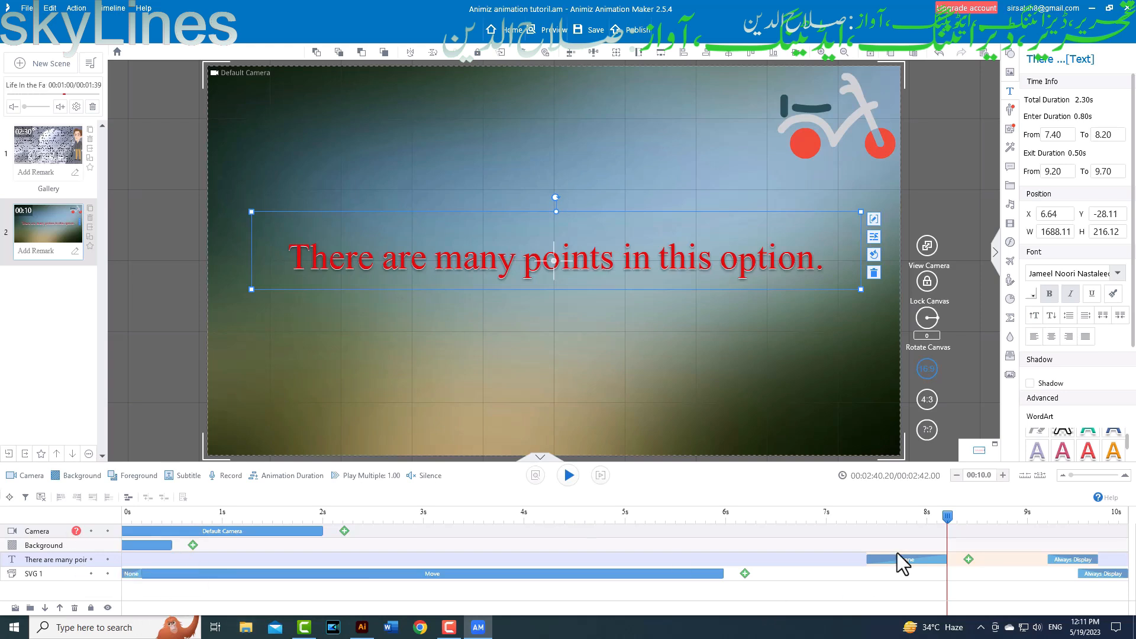
{"action": "mouse_move", "coordinate": [911, 559]}
{"action": "left_mouse_down"}
{"action": "mouse_move", "coordinate": [818, 577]}
{"action": "mouse_move", "coordinate": [294, 583]}
{"action": "mouse_move", "coordinate": [103, 568]}
{"action": "mouse_move", "coordinate": [119, 566]}
{"action": "left_mouse_up"}
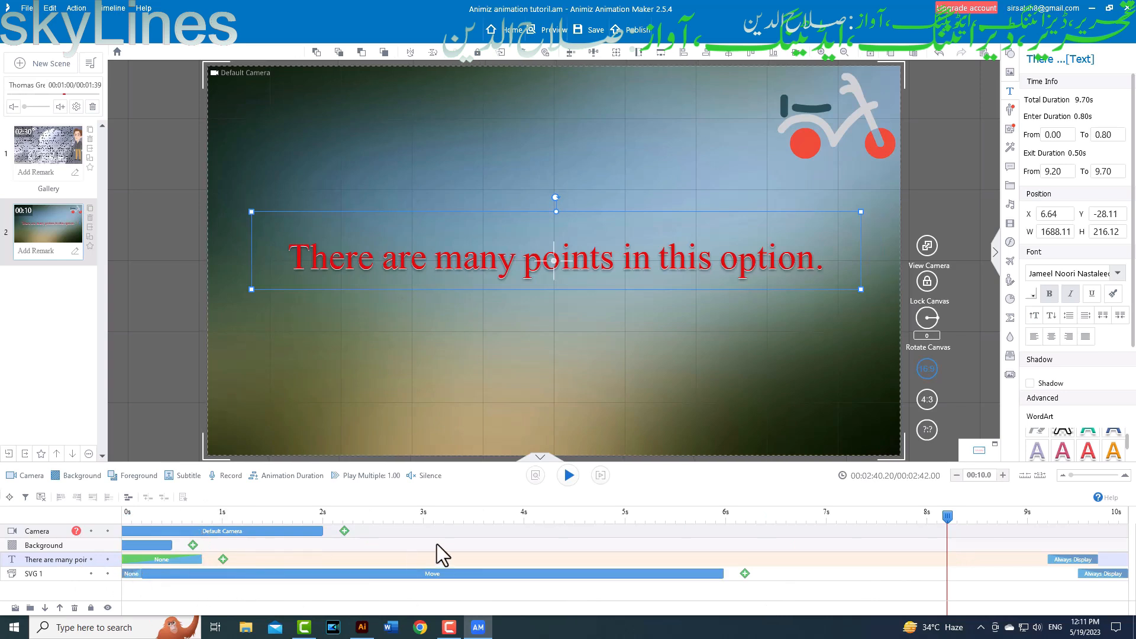
{"action": "left_click", "coordinate": [224, 560]}
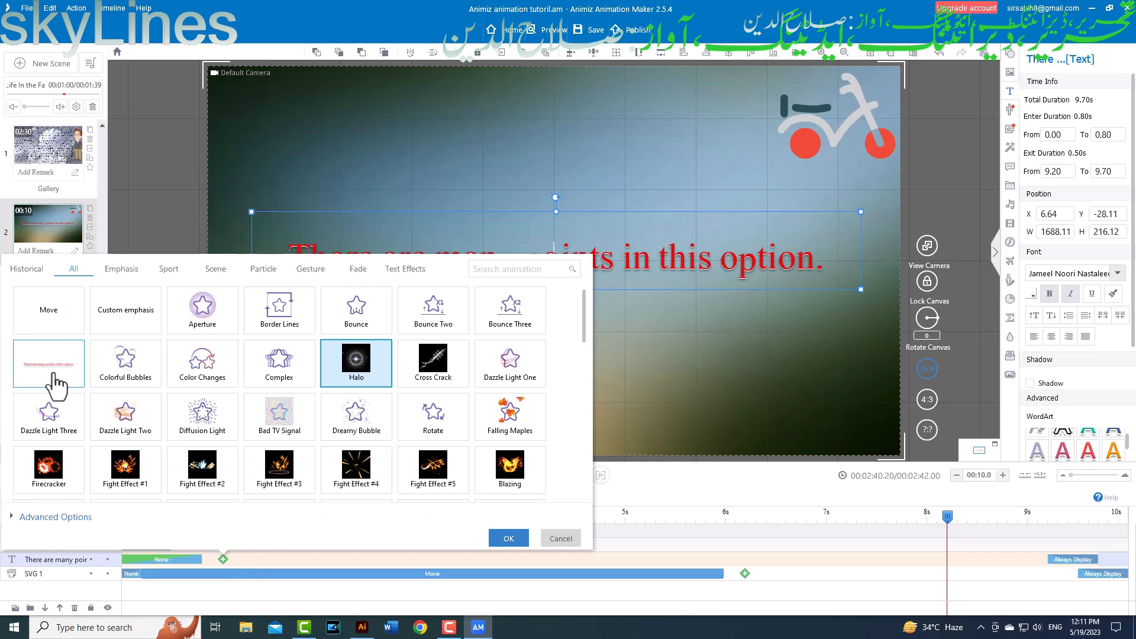
{"action": "left_click", "coordinate": [50, 477]}
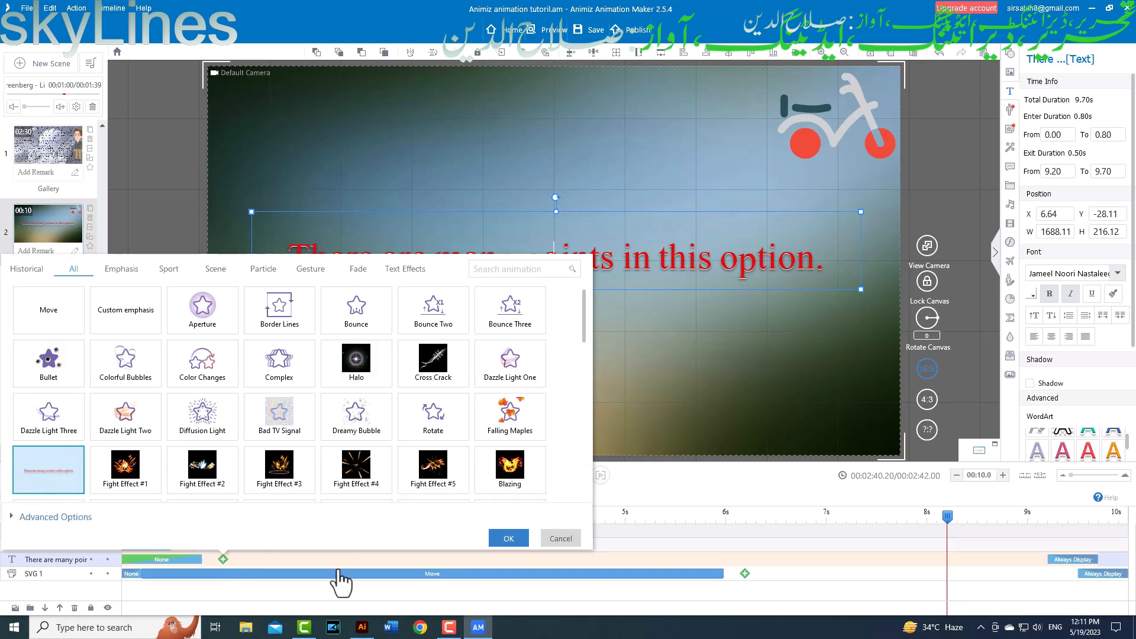
{"action": "left_click", "coordinate": [513, 540]}
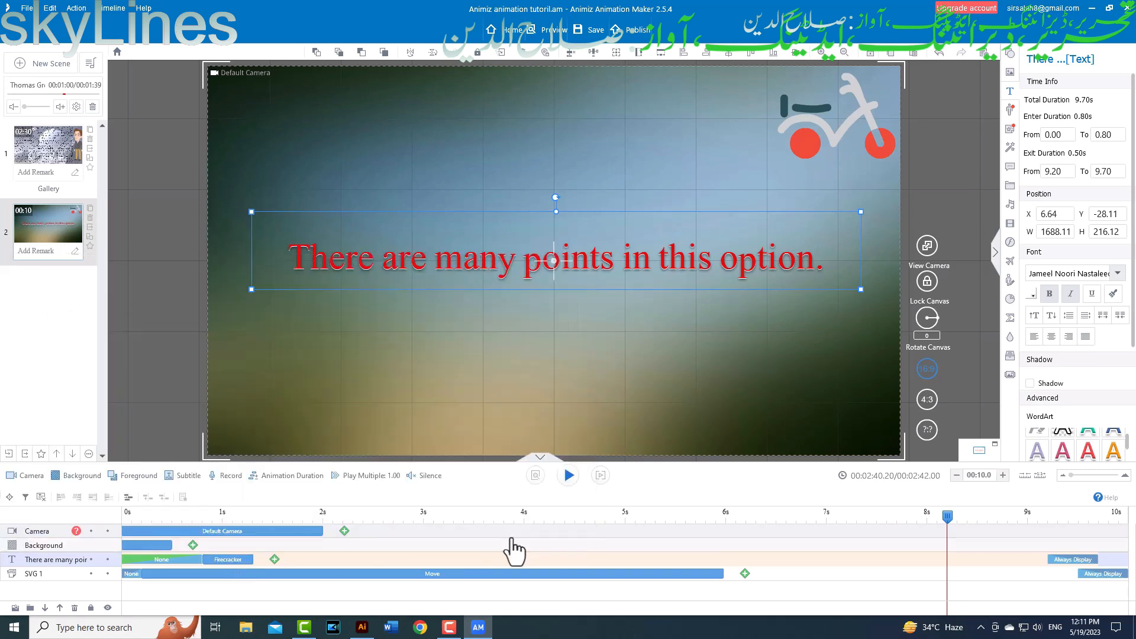
Play the scene repeatedly from the start to check the text's Firecracker effect and the motorbike's movement.
{"action": "left_click", "coordinate": [568, 475]}
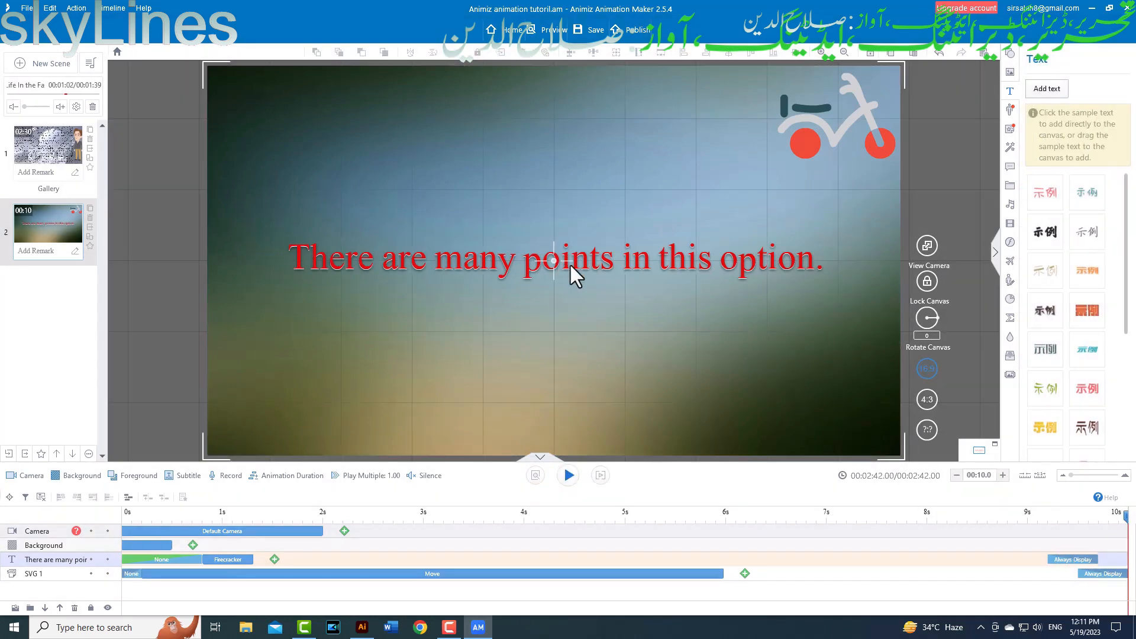
{"action": "left_click", "coordinate": [568, 476]}
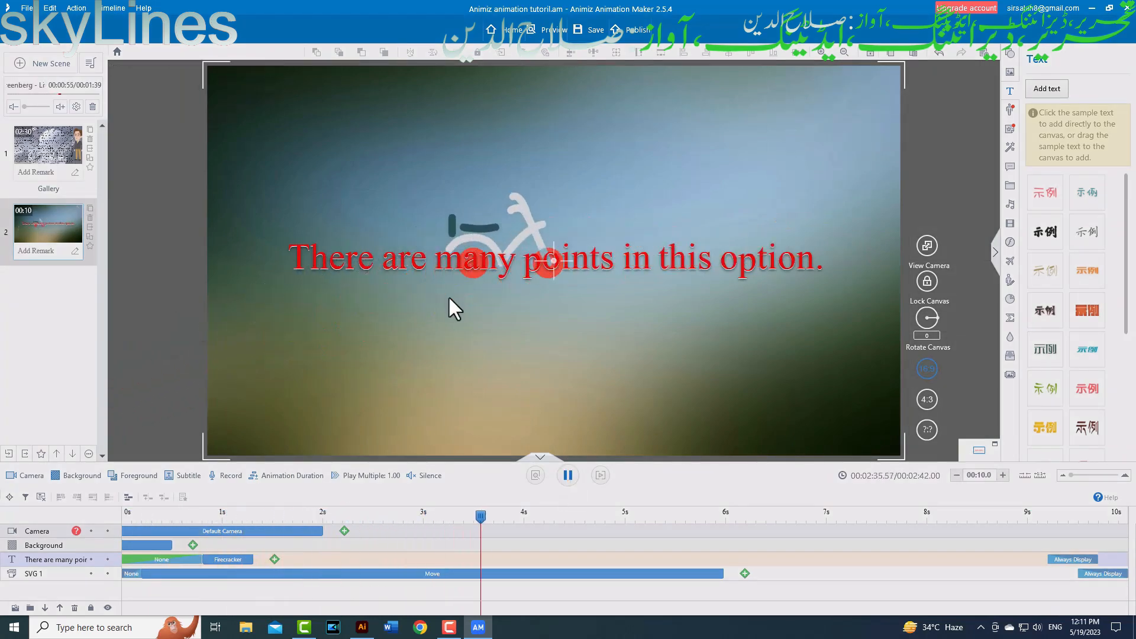
{"action": "left_click", "coordinate": [568, 475]}
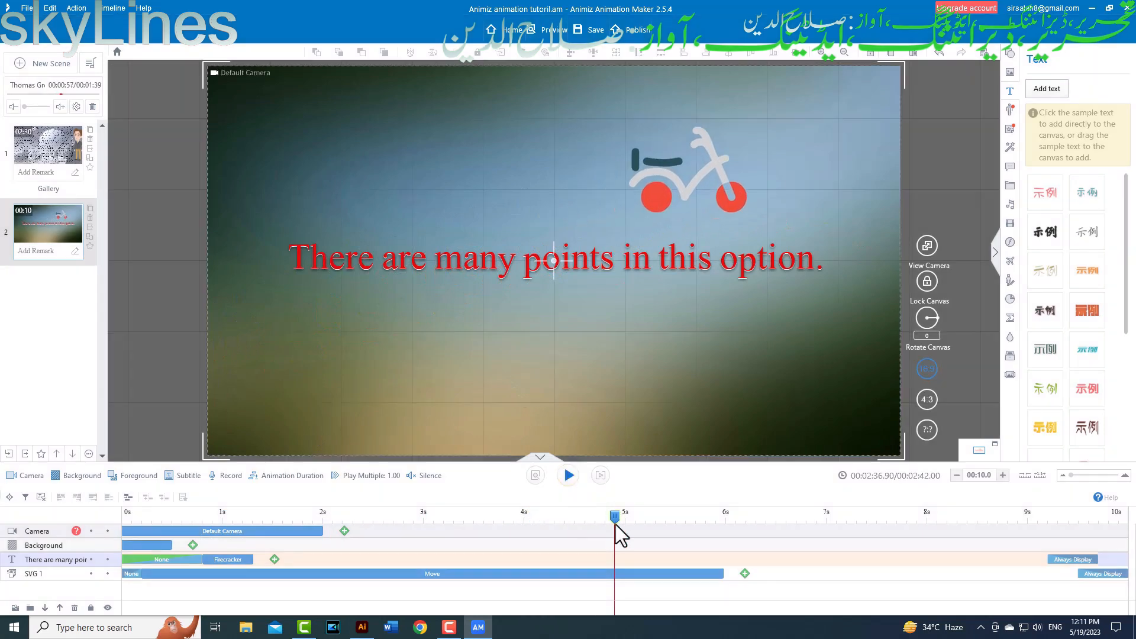
{"action": "left_click_drag", "start_coordinate": [617, 518], "coordinate": [108, 537]}
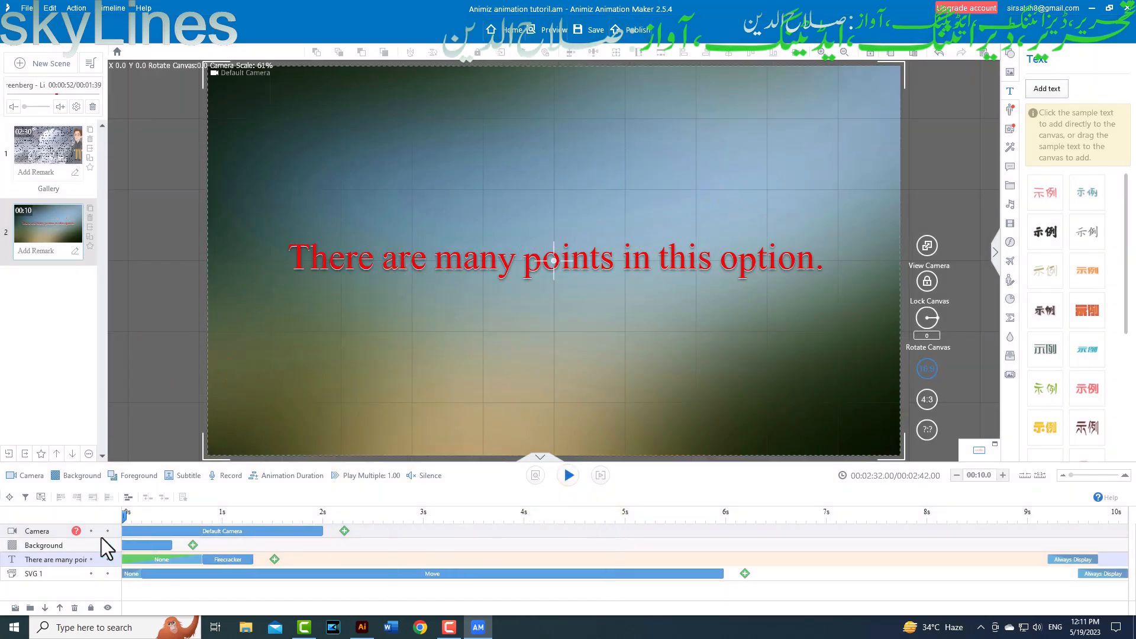
{"action": "left_click", "coordinate": [568, 475]}
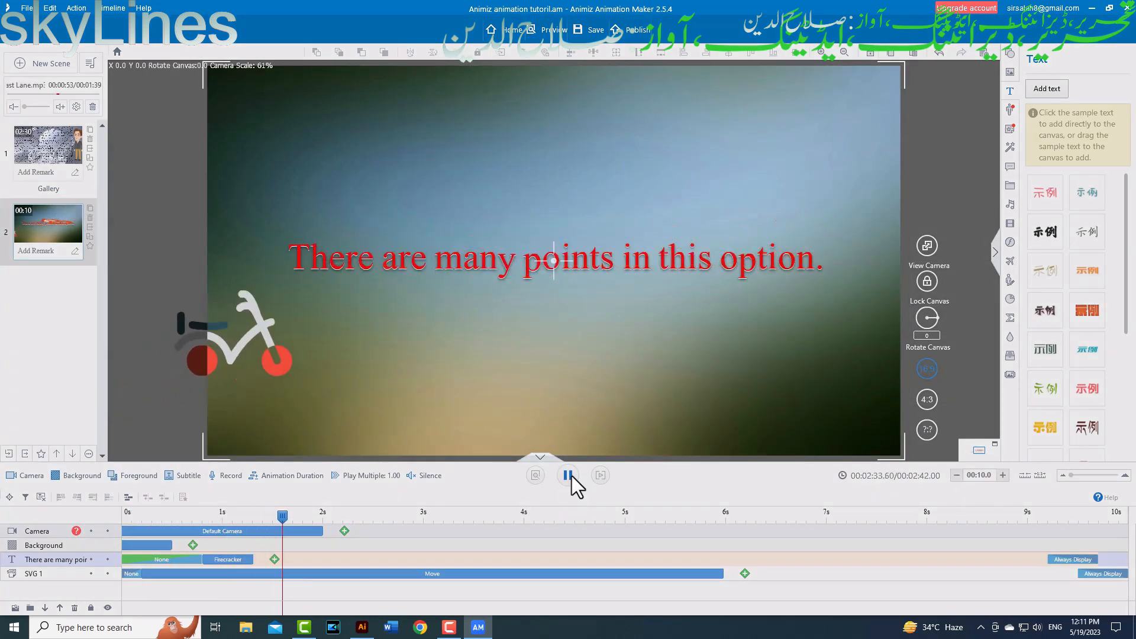
{"action": "left_click", "coordinate": [569, 476]}
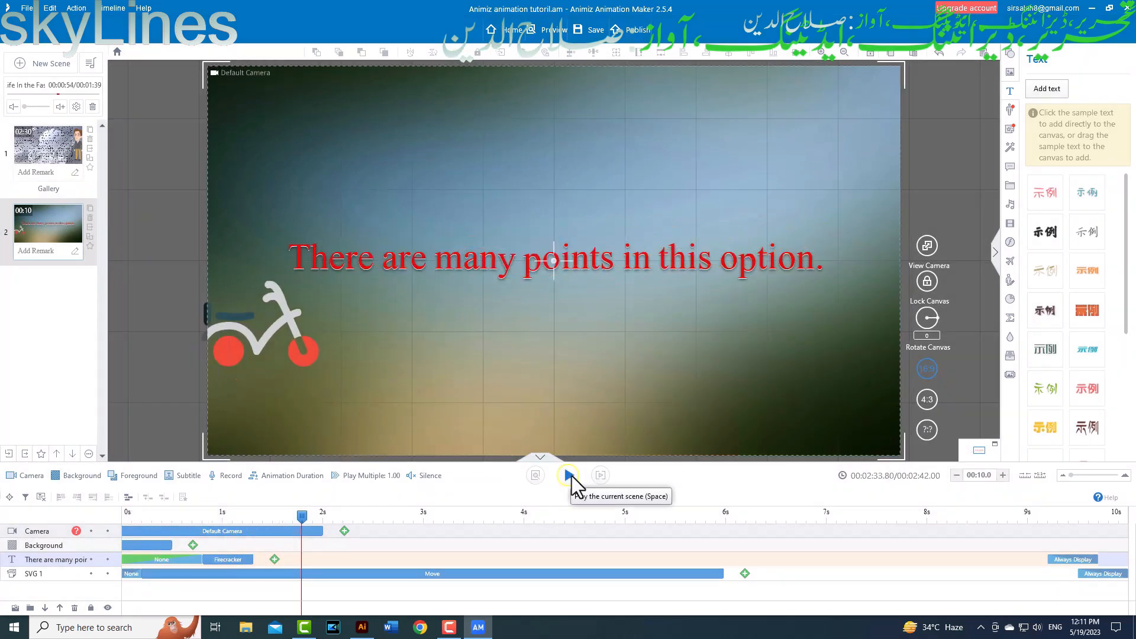
{"action": "left_click", "coordinate": [570, 475]}
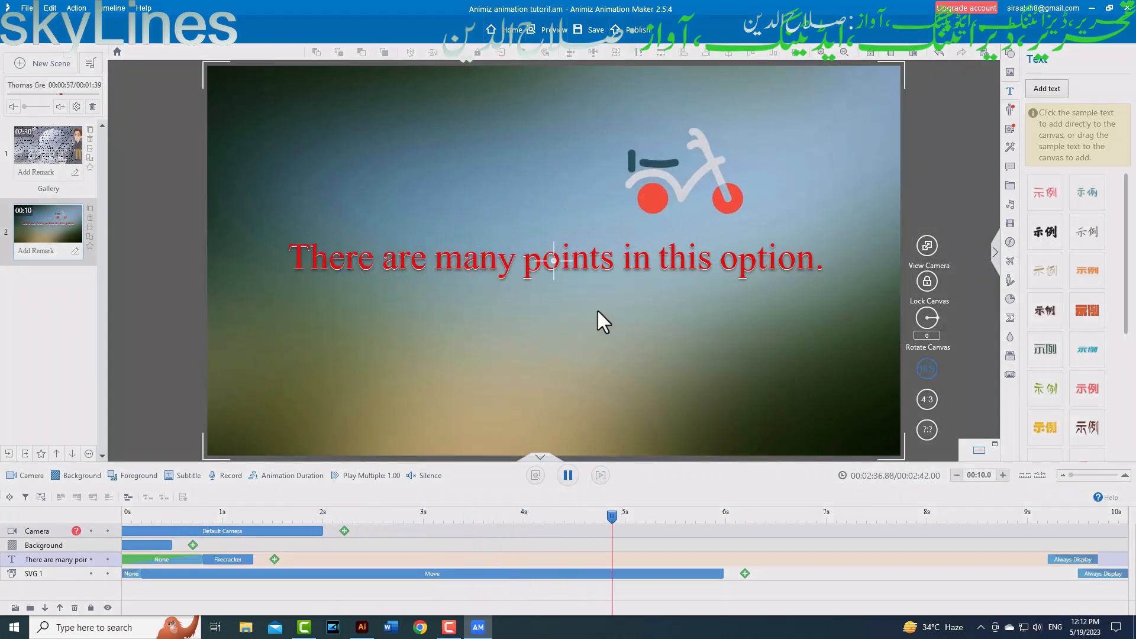
{"action": "left_click", "coordinate": [570, 475]}
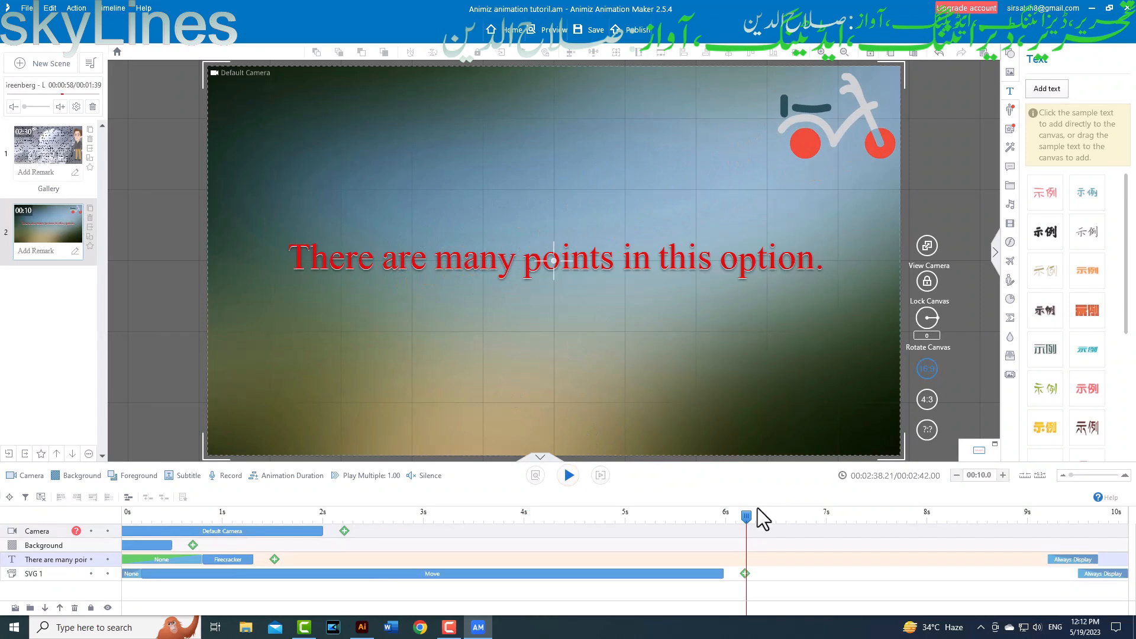
{"action": "left_click_drag", "start_coordinate": [746, 517], "coordinate": [70, 485]}
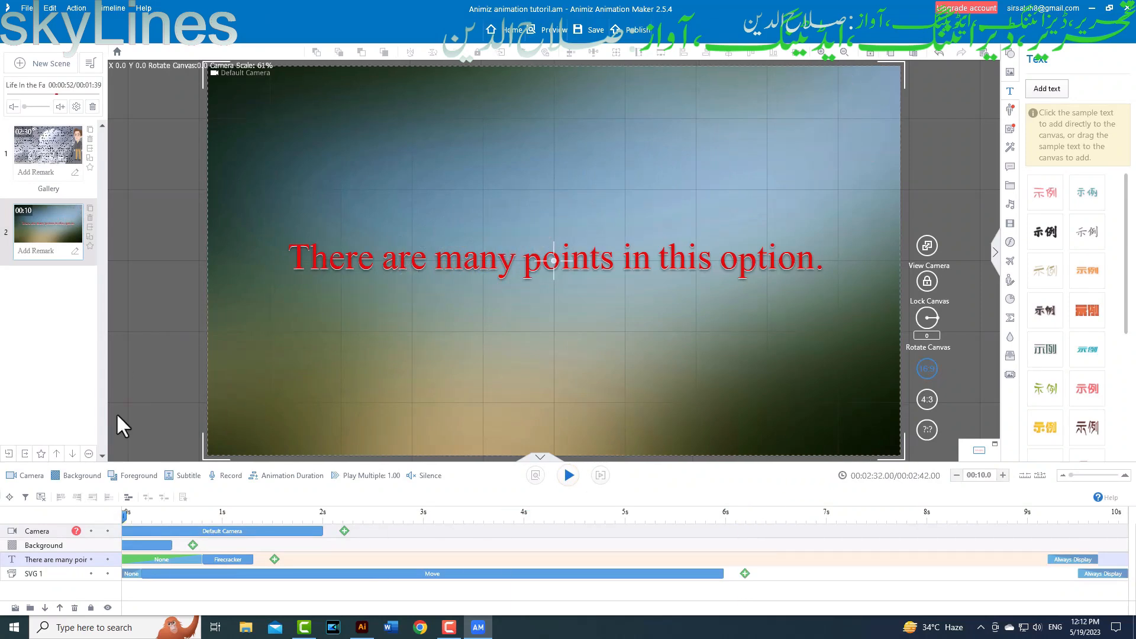
{"action": "left_click", "coordinate": [568, 477]}
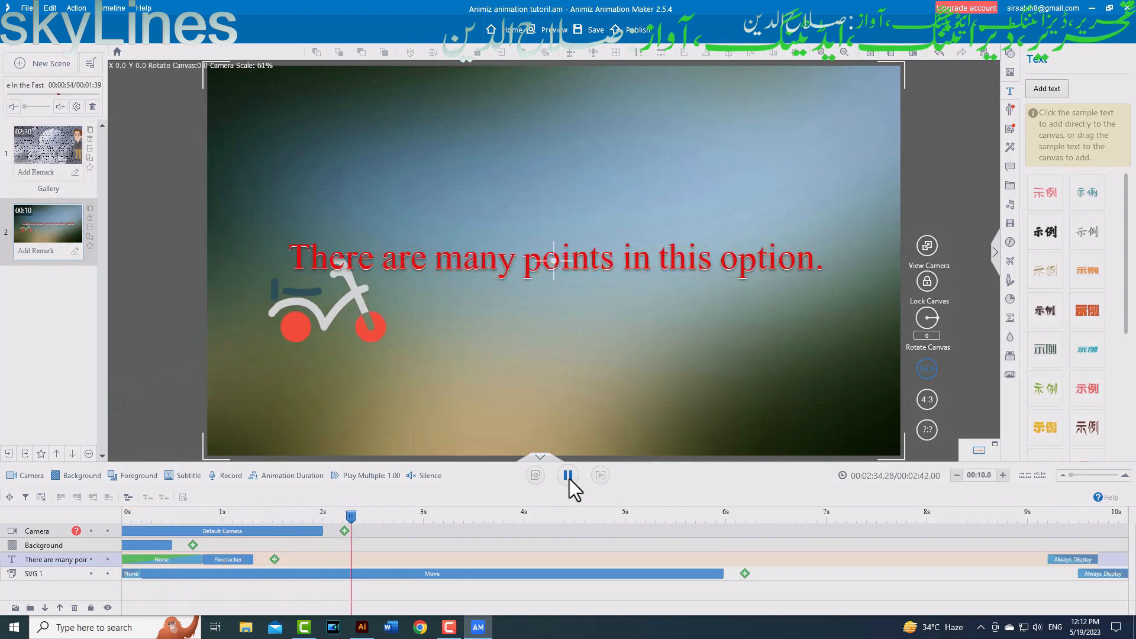
{"action": "left_click", "coordinate": [568, 476]}
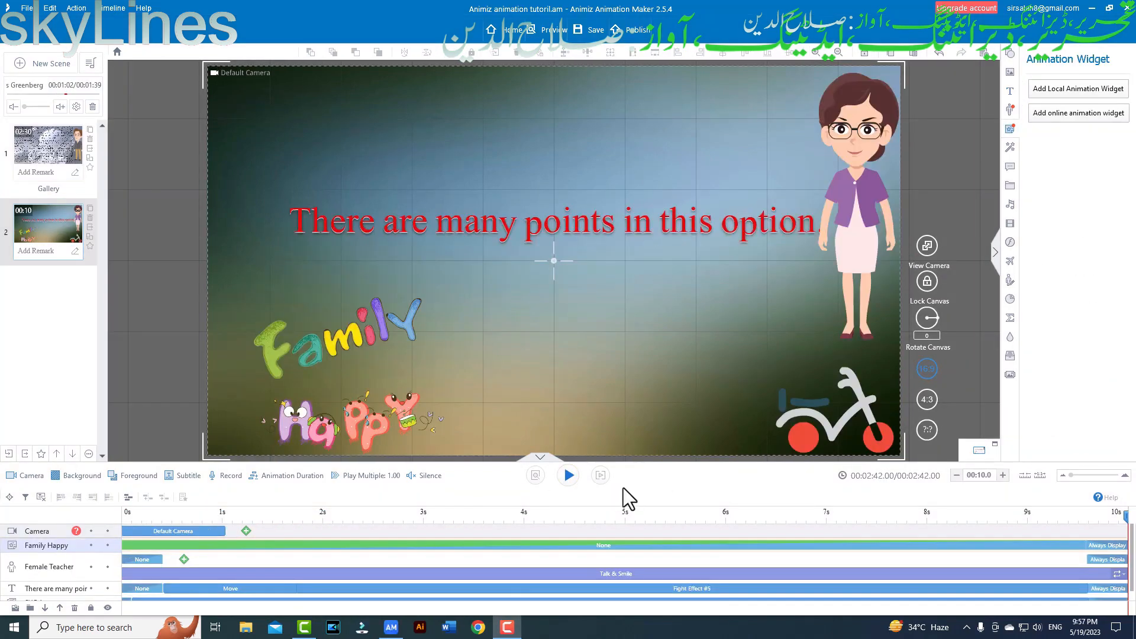
{"action": "left_click", "coordinate": [568, 477]}
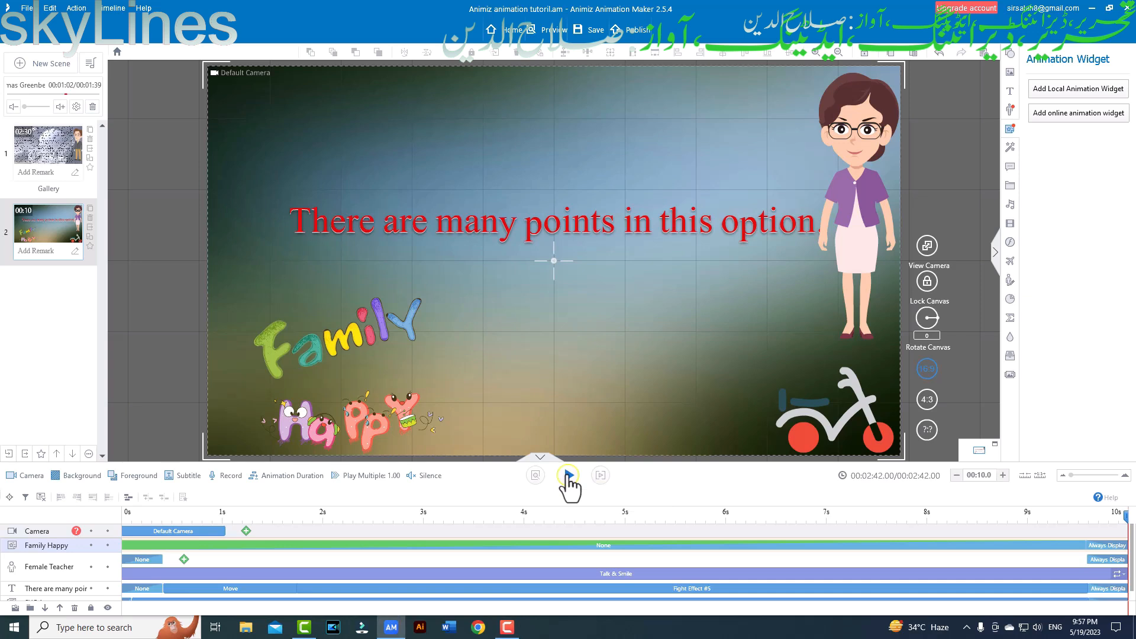
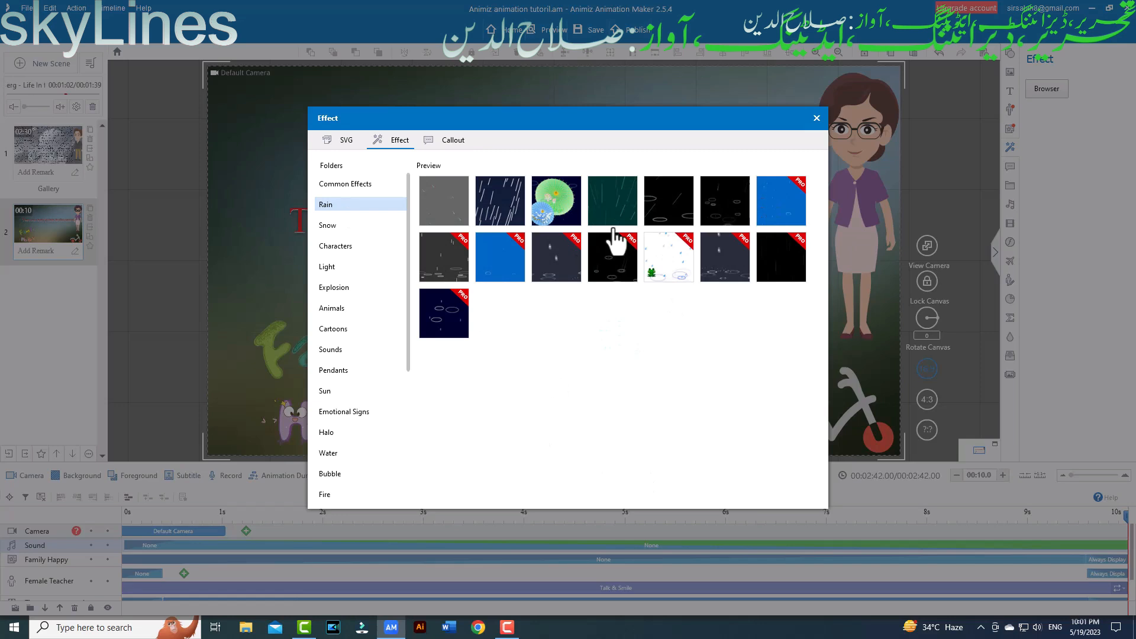
Browse the Snow, Characters and Light effect folders and add the Light effect with white sparkles on blue to the scene.
{"action": "left_click", "coordinate": [341, 225]}
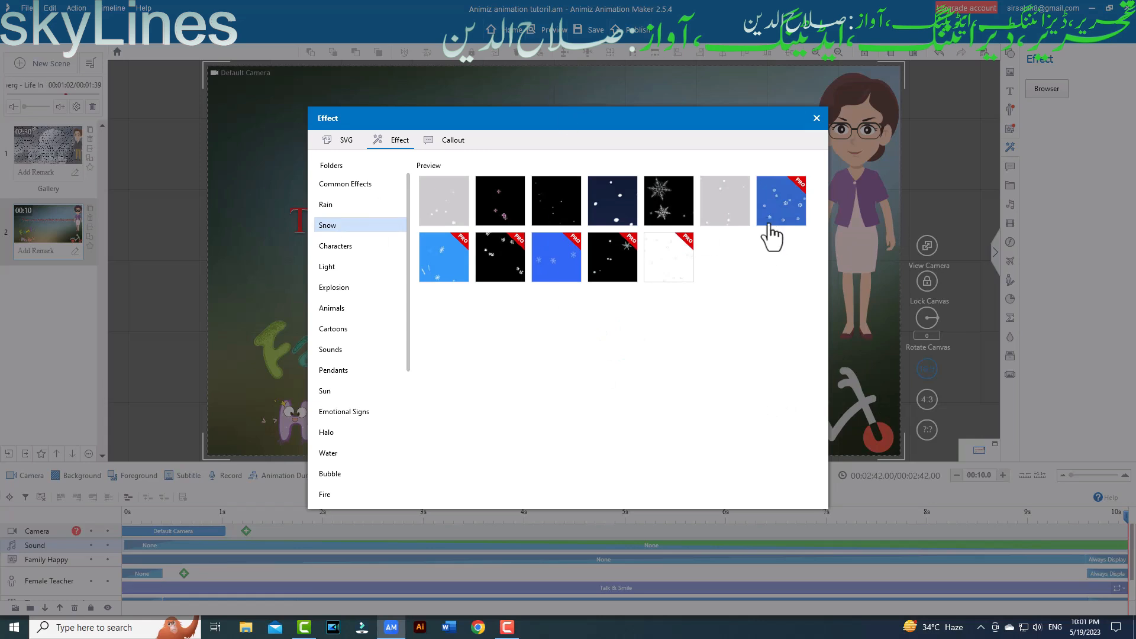
{"action": "left_click", "coordinate": [342, 246]}
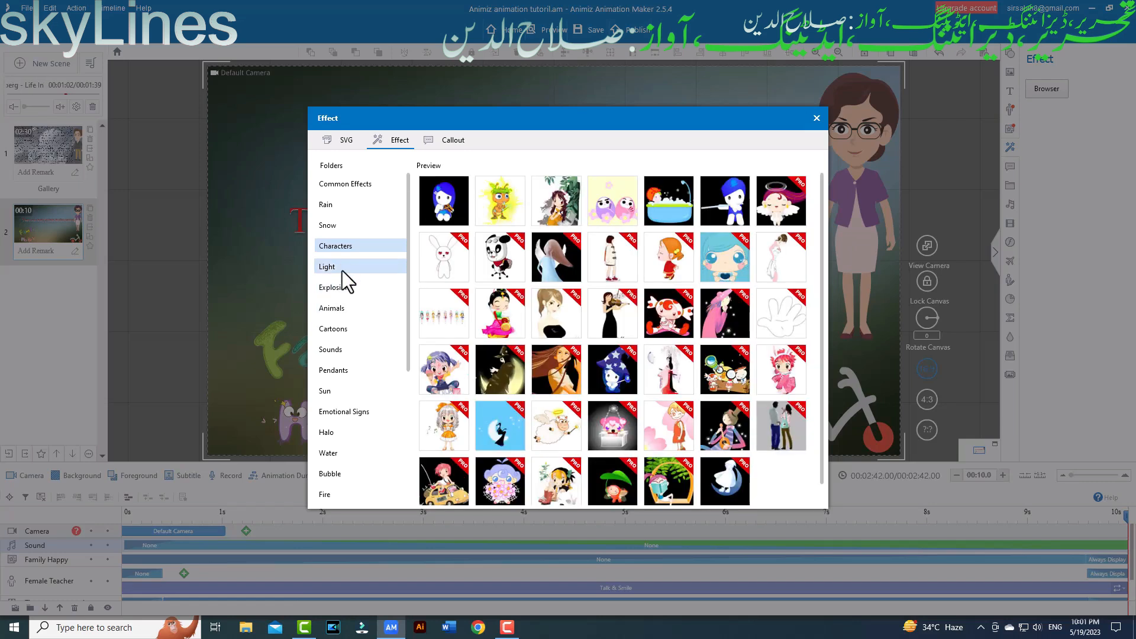
{"action": "left_click", "coordinate": [342, 270]}
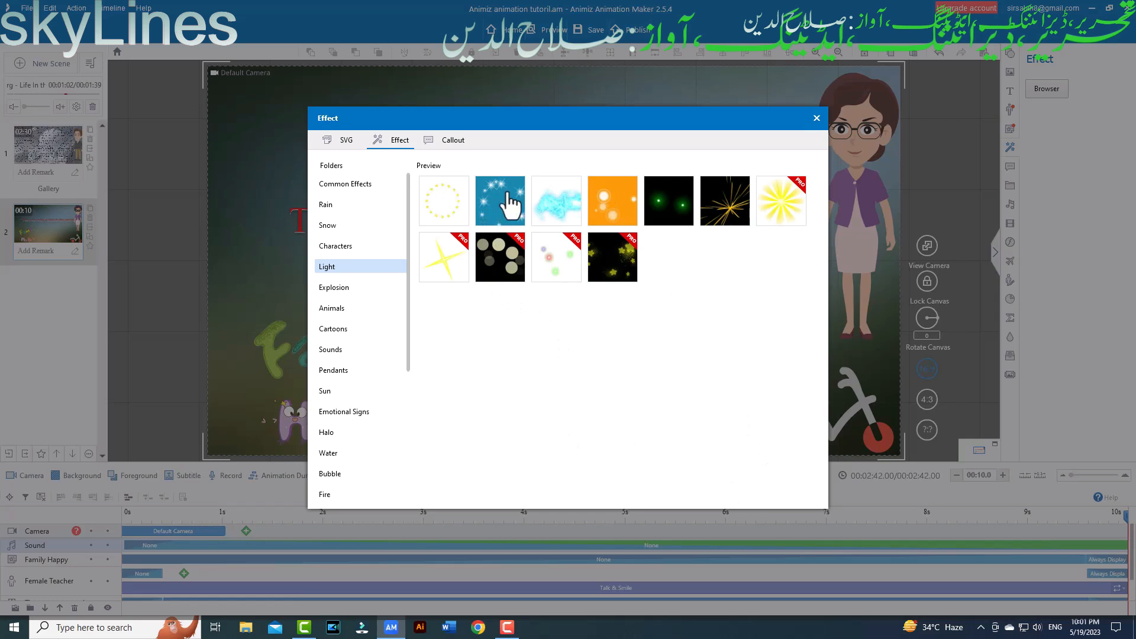
{"action": "left_click", "coordinate": [499, 210]}
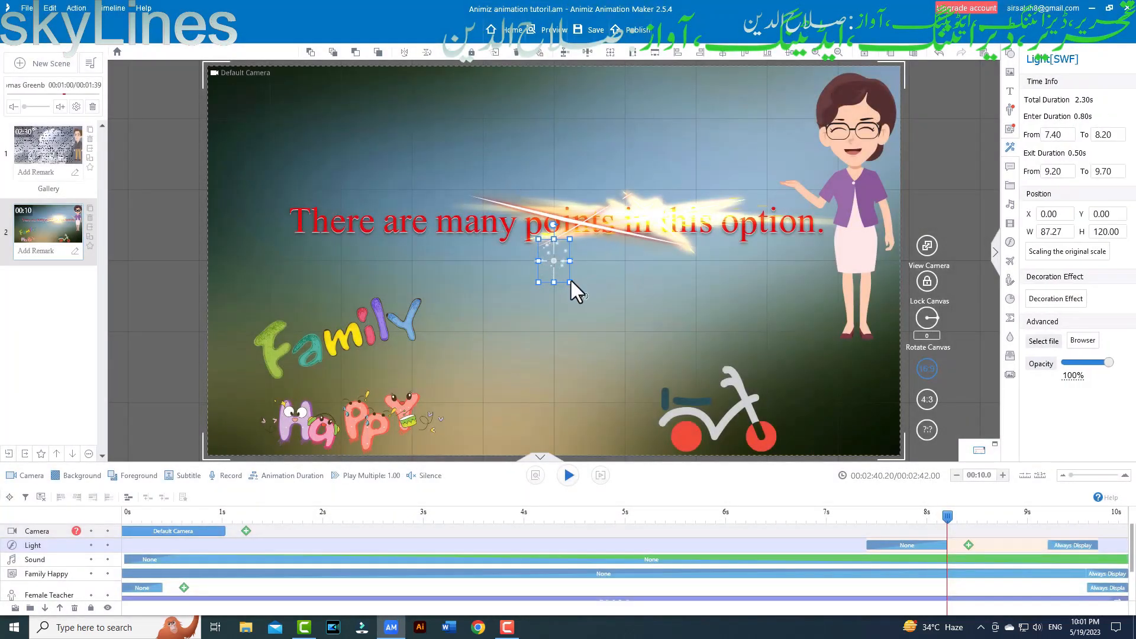
Enlarge the white-sparkle Light effect to about 1904 × 1081 so it covers the whole canvas.
{"action": "left_click_drag", "start_coordinate": [569, 282], "coordinate": [830, 407]}
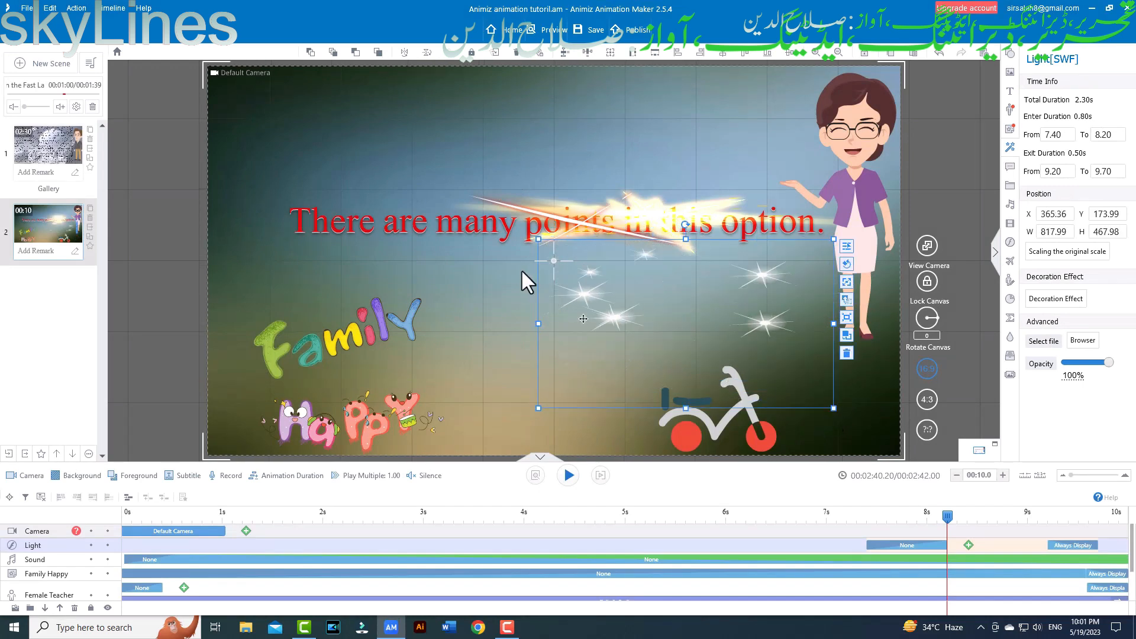
{"action": "left_click_drag", "start_coordinate": [538, 240], "coordinate": [210, 61]}
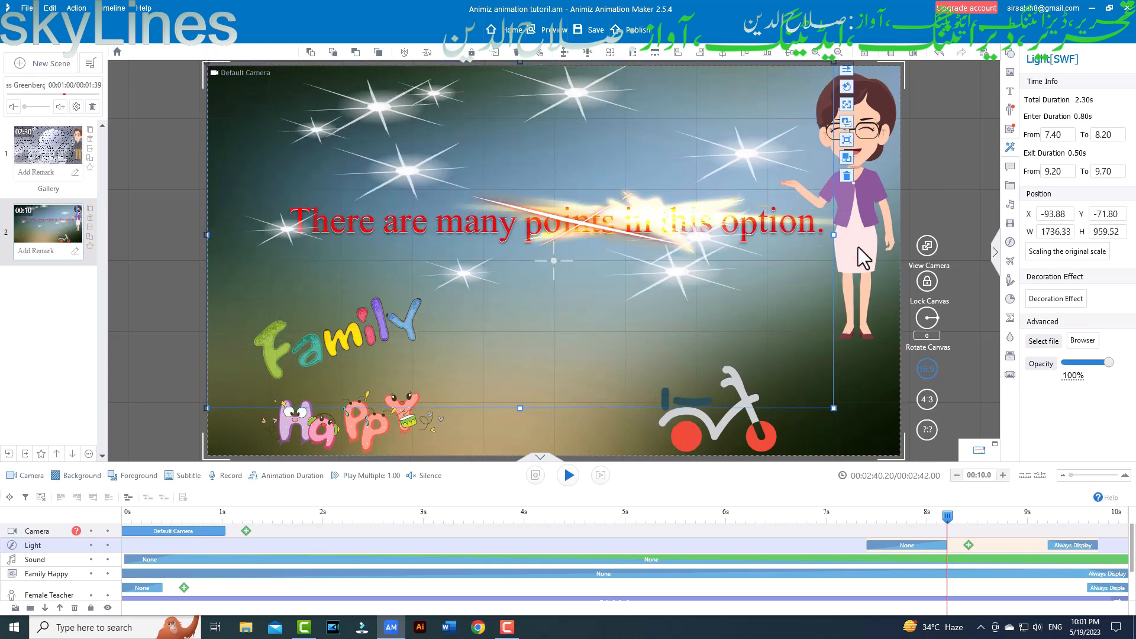
{"action": "left_click_drag", "start_coordinate": [835, 235], "coordinate": [893, 252]}
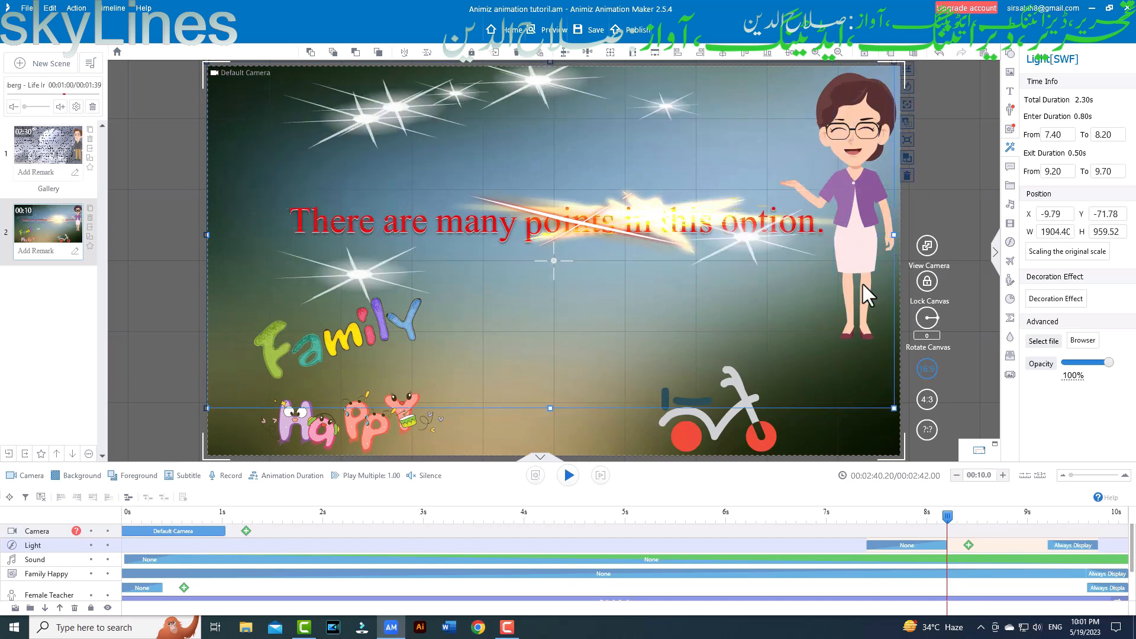
{"action": "left_click_drag", "start_coordinate": [550, 408], "coordinate": [554, 452]}
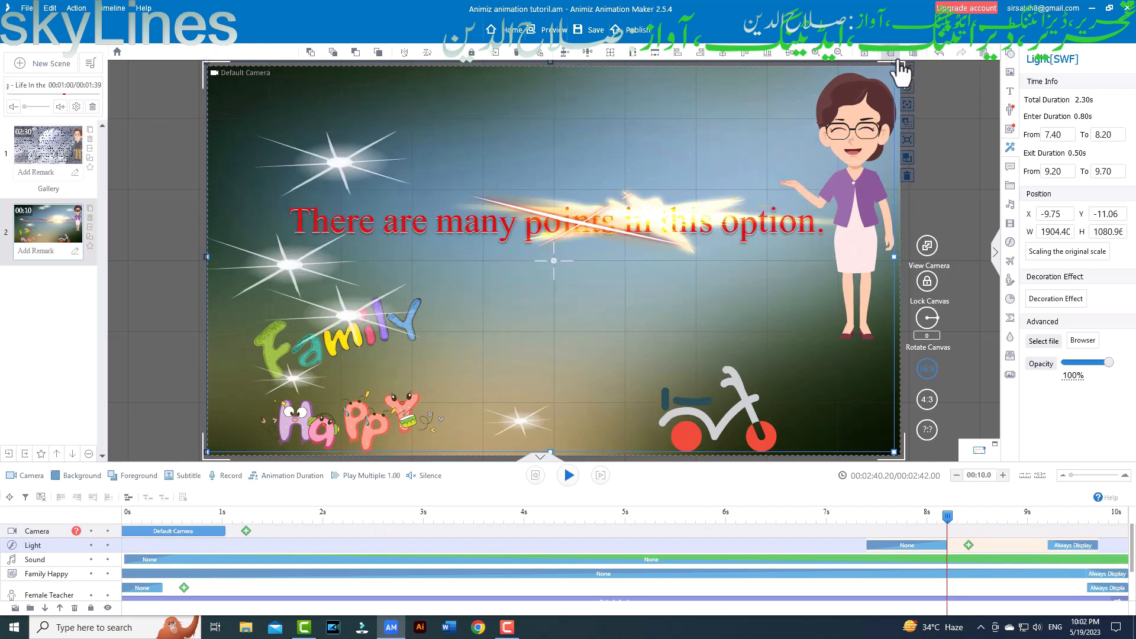
{"action": "left_click_drag", "start_coordinate": [876, 79], "coordinate": [876, 80]}
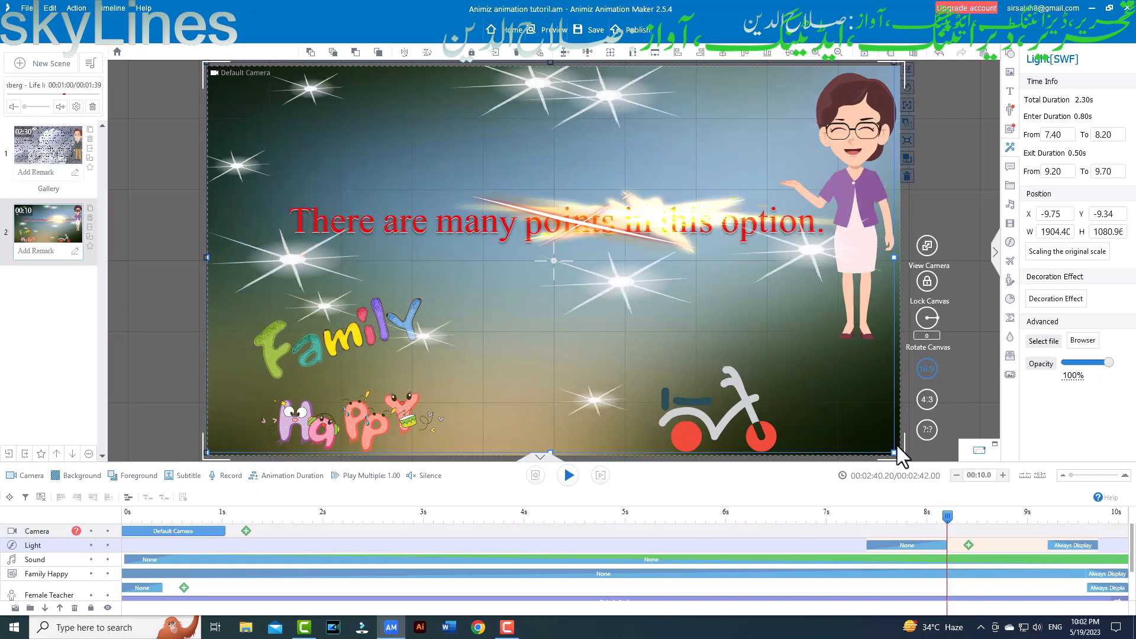
Shrink the Light effect to about 280 × 262 in the canvas's upper-left area and delete it from the scene.
{"action": "left_click_drag", "start_coordinate": [895, 453], "coordinate": [308, 157]}
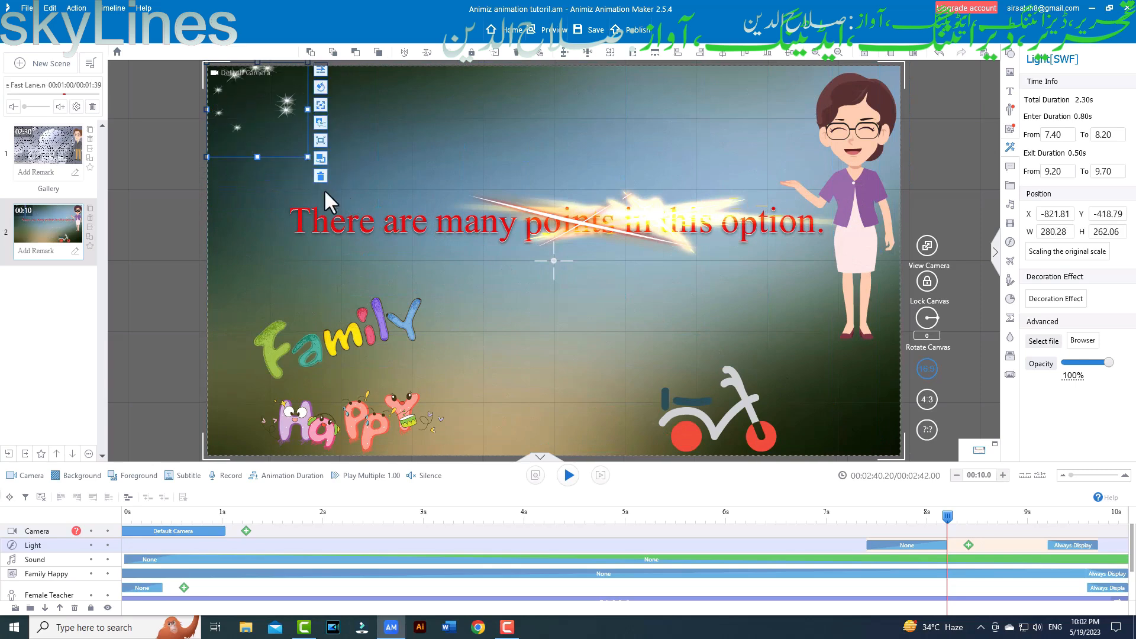
{"action": "left_click_drag", "start_coordinate": [233, 89], "coordinate": [314, 125]}
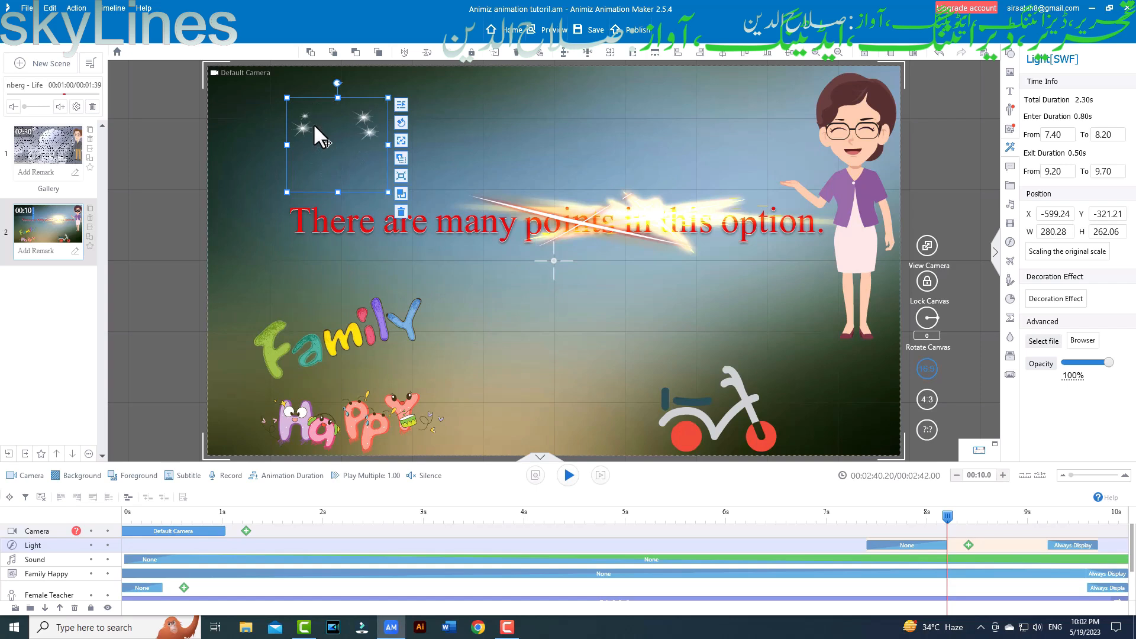
{"action": "key", "text": "Delete"}
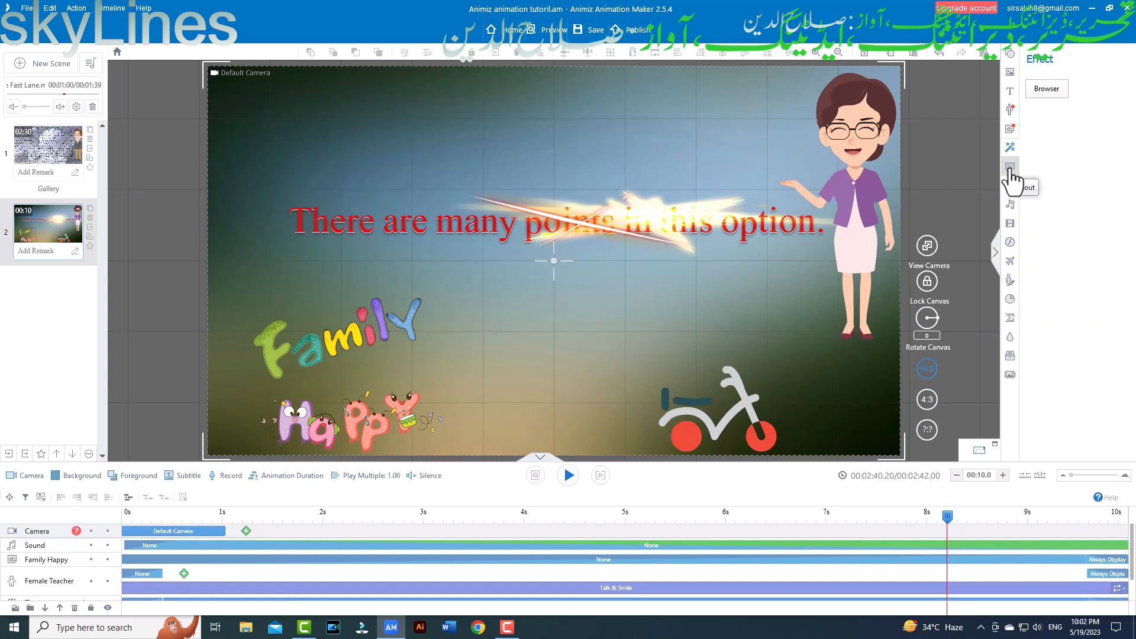
Add the white rectangular speech-bubble callout to the scene and select it.
{"action": "left_click", "coordinate": [757, 182]}
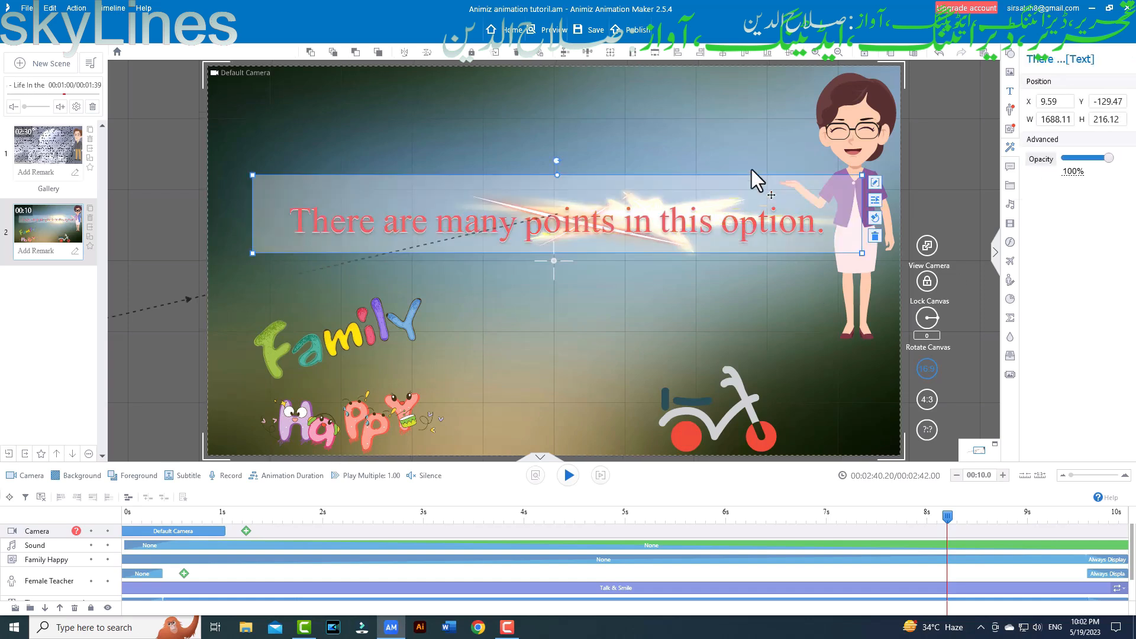
{"action": "left_click", "coordinate": [1010, 167]}
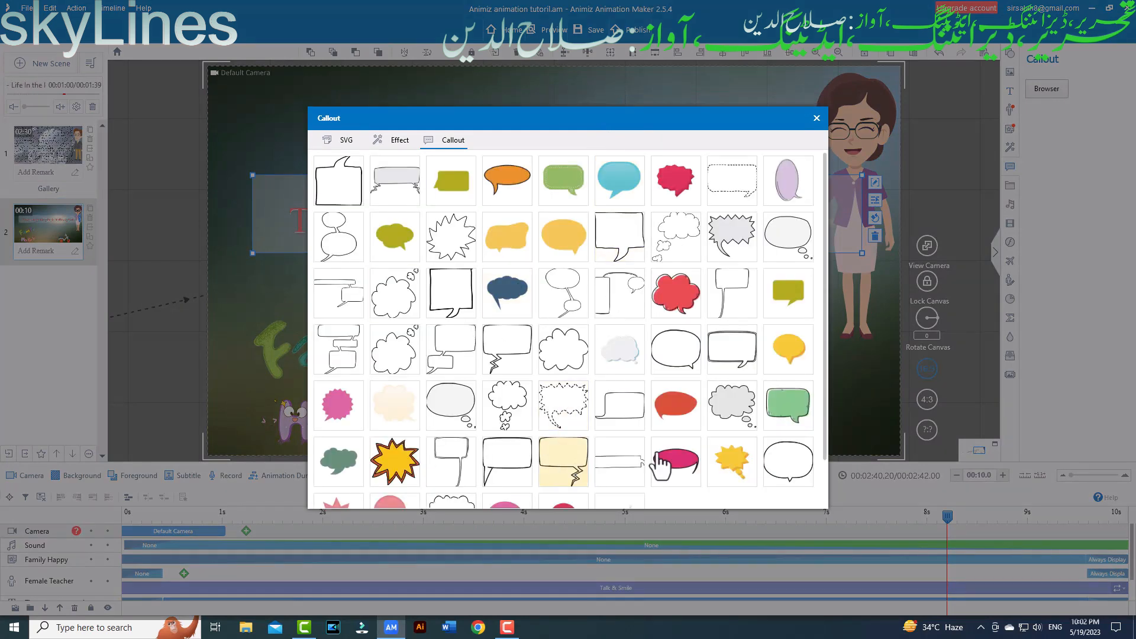
{"action": "left_click", "coordinate": [619, 235]}
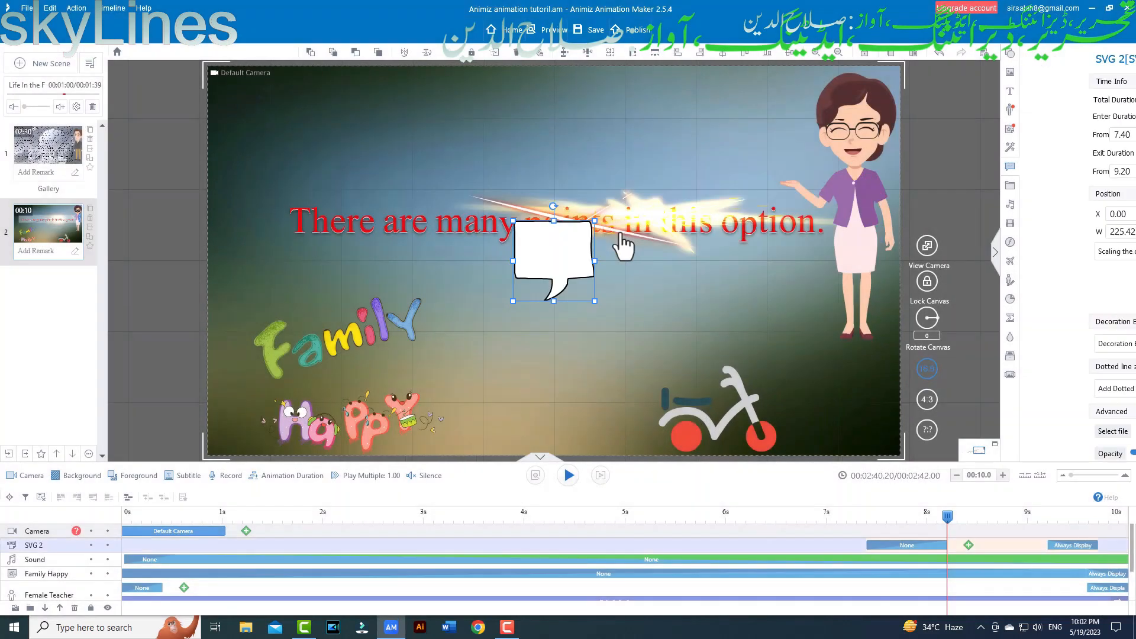
{"action": "left_click", "coordinate": [583, 254]}
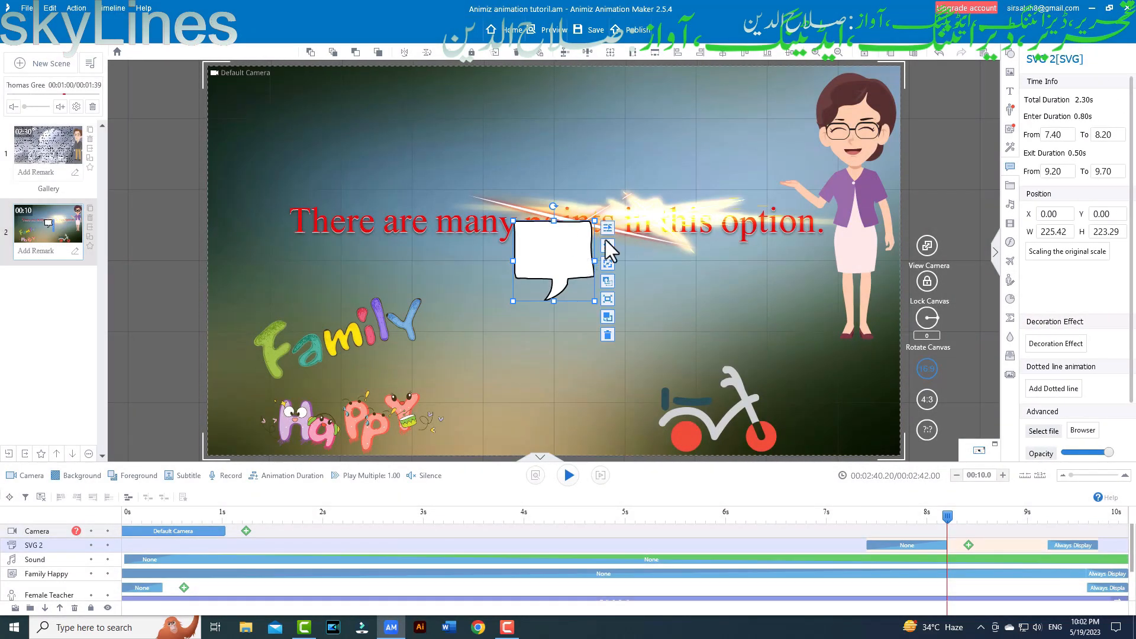
{"action": "left_click", "coordinate": [607, 248]}
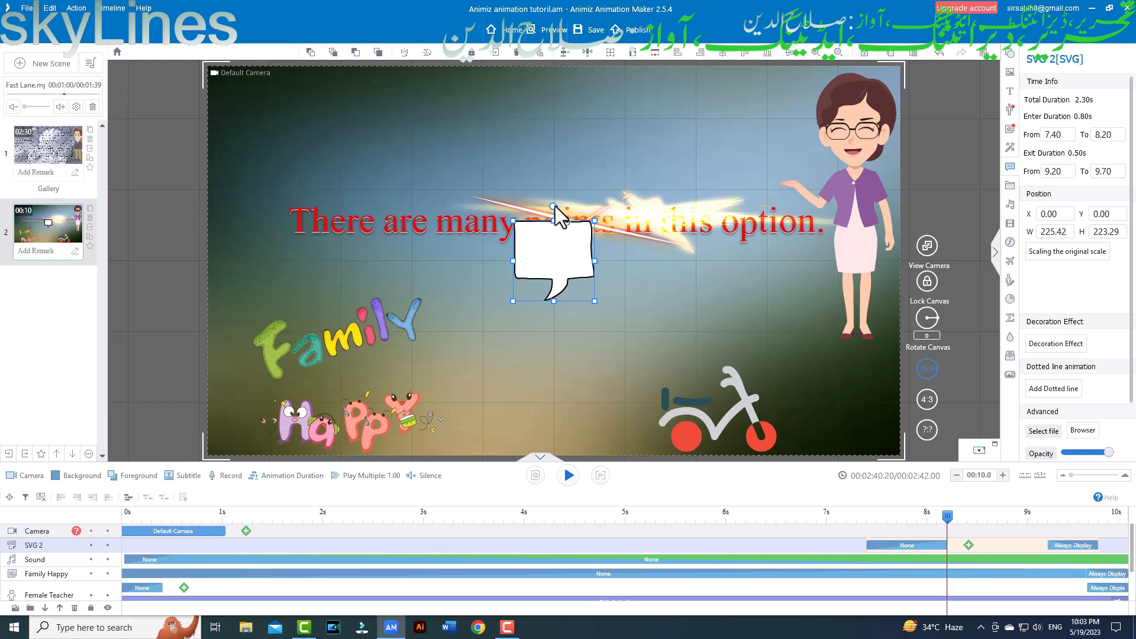
Rotate the speech bubble upside down beside the teacher's head, and delete it from the scene.
{"action": "left_click_drag", "start_coordinate": [559, 204], "coordinate": [551, 368]}
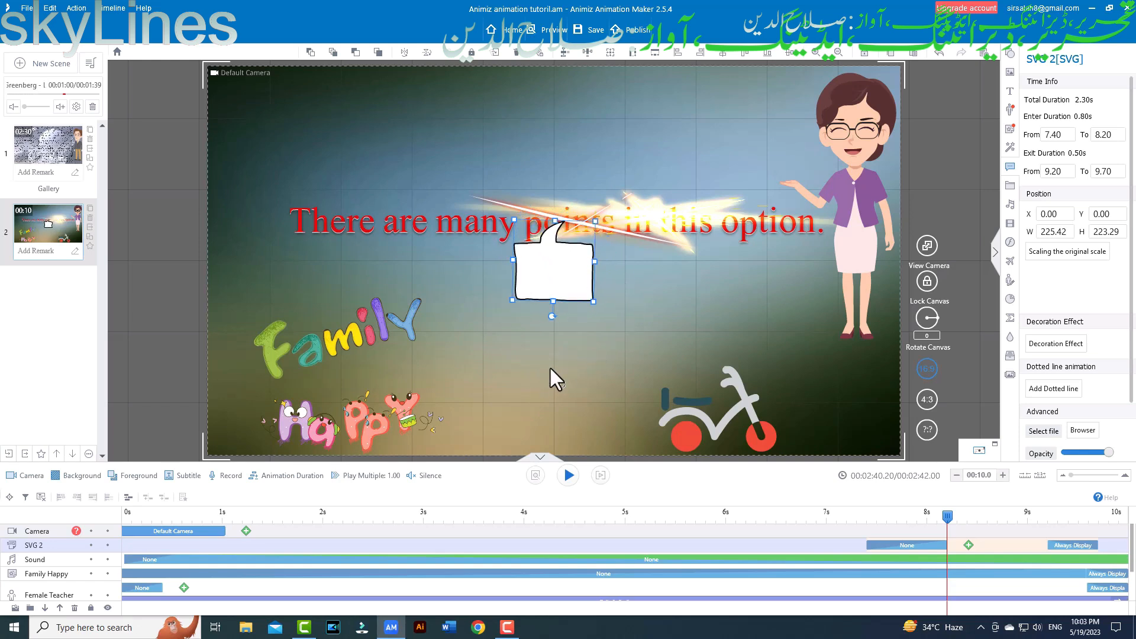
{"action": "left_click_drag", "start_coordinate": [541, 266], "coordinate": [759, 153]}
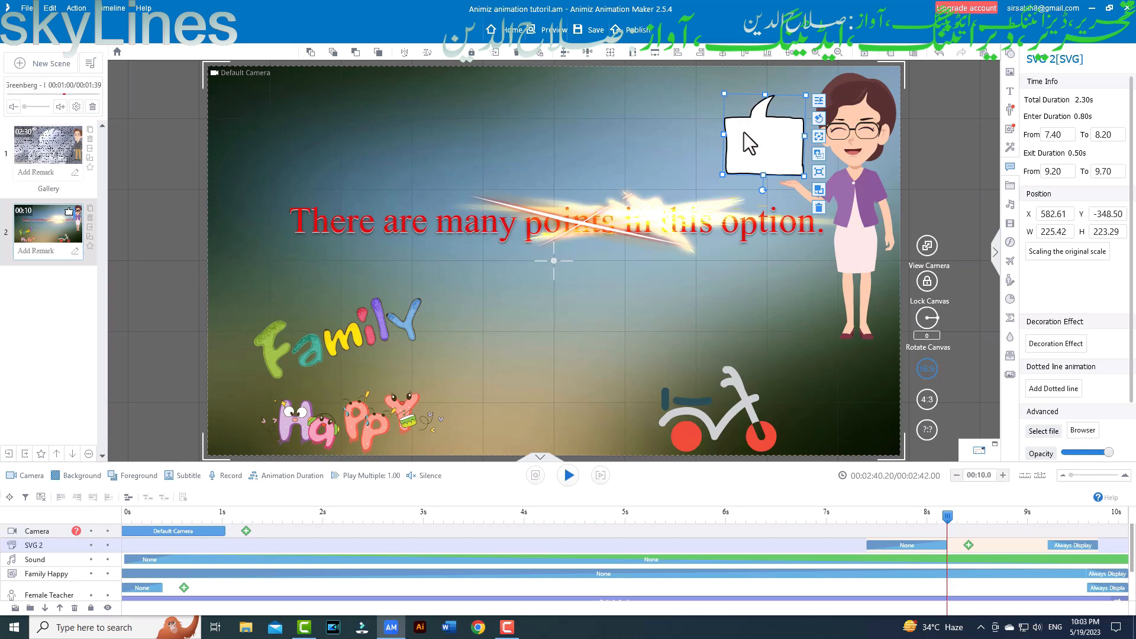
{"action": "key", "text": "Delete"}
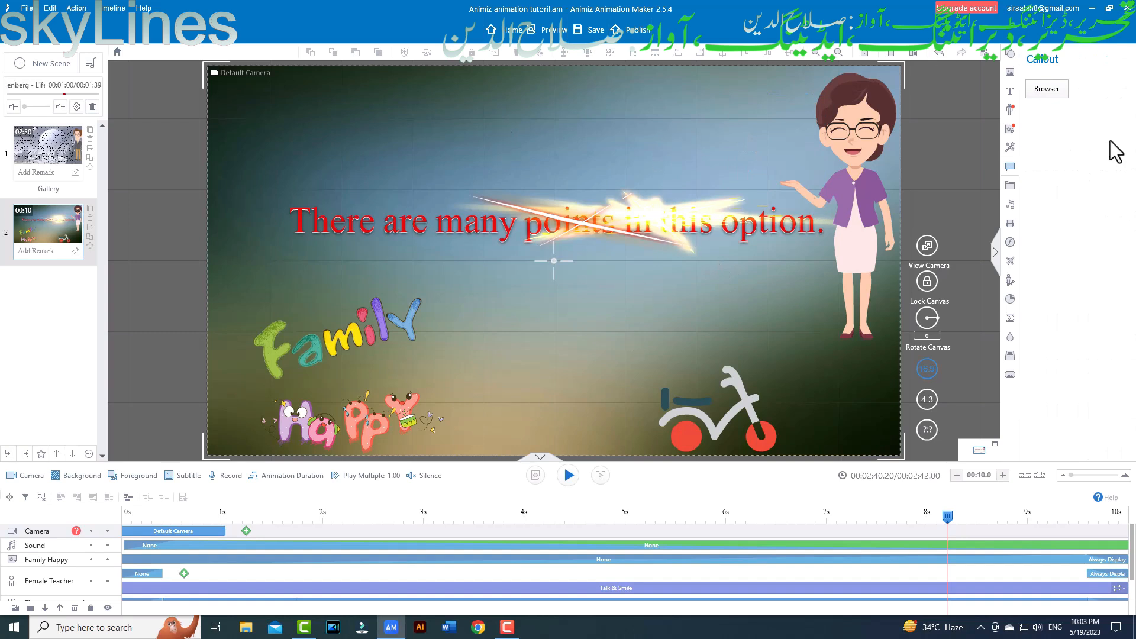
Add the free yellow convertible from the SVG library's Transportation folder to the scene.
{"action": "left_click", "coordinate": [1011, 188]}
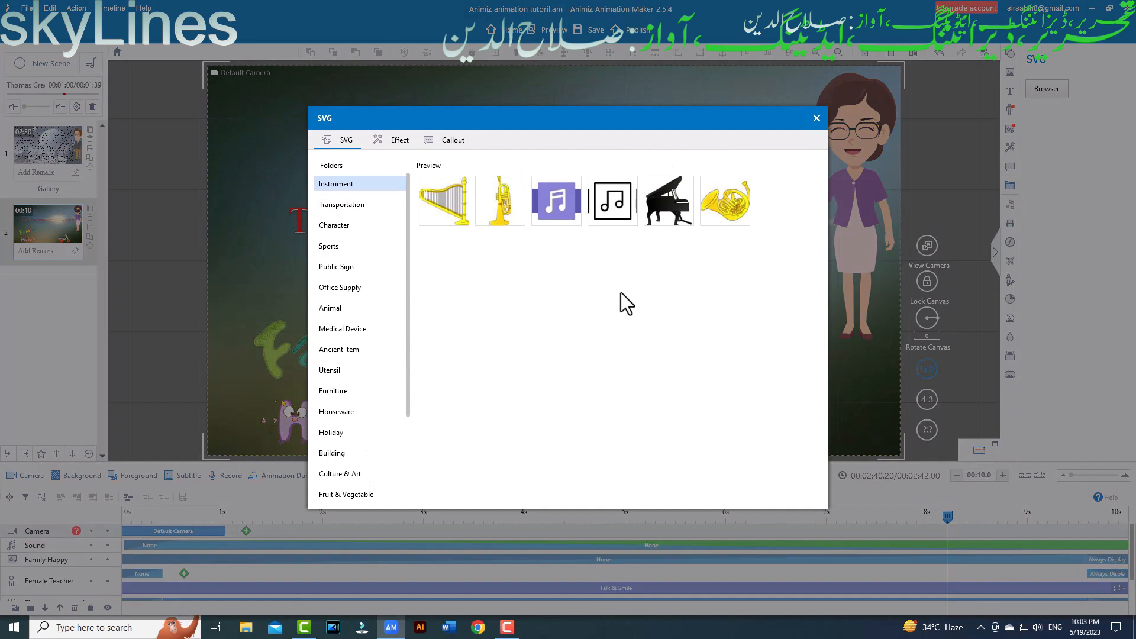
{"action": "left_click", "coordinate": [363, 203]}
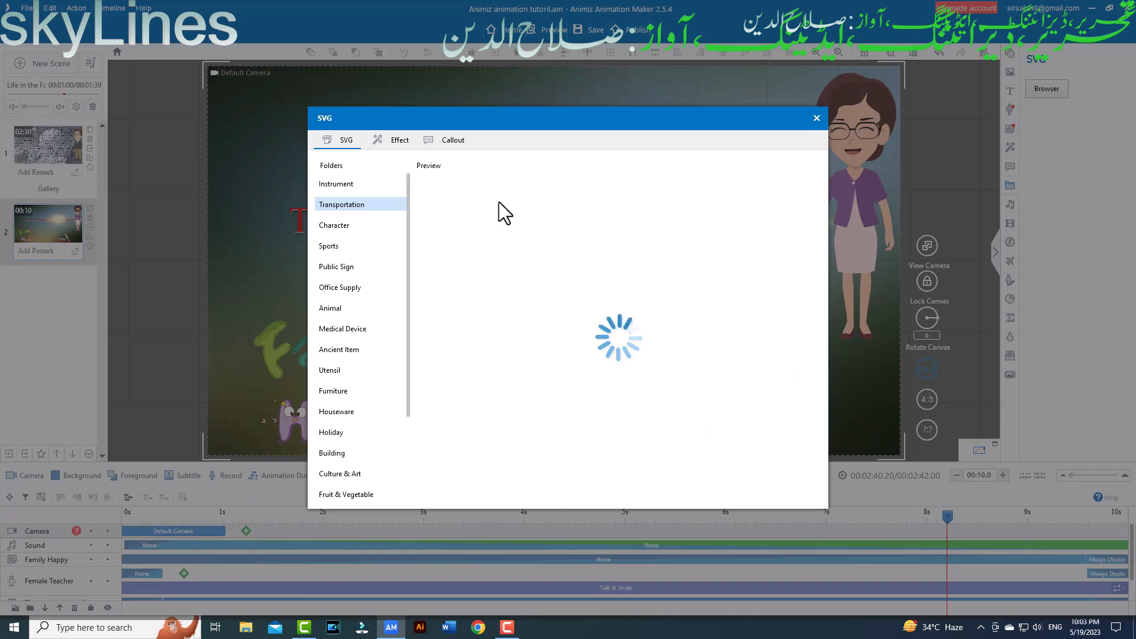
{"action": "left_click", "coordinate": [401, 141]}
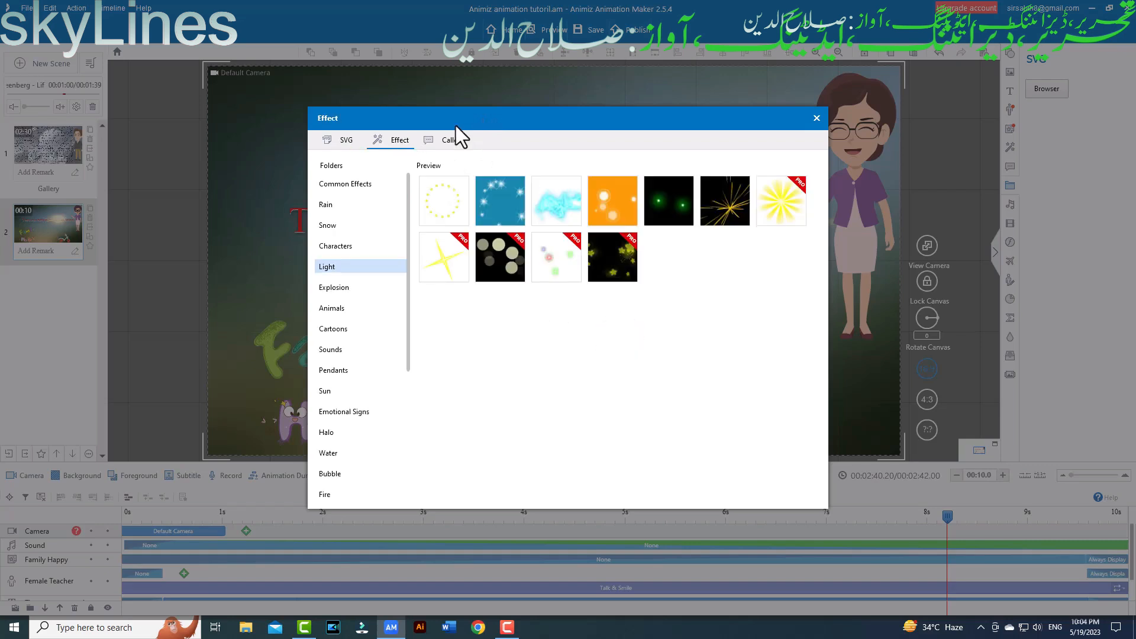
{"action": "left_click", "coordinate": [453, 142]}
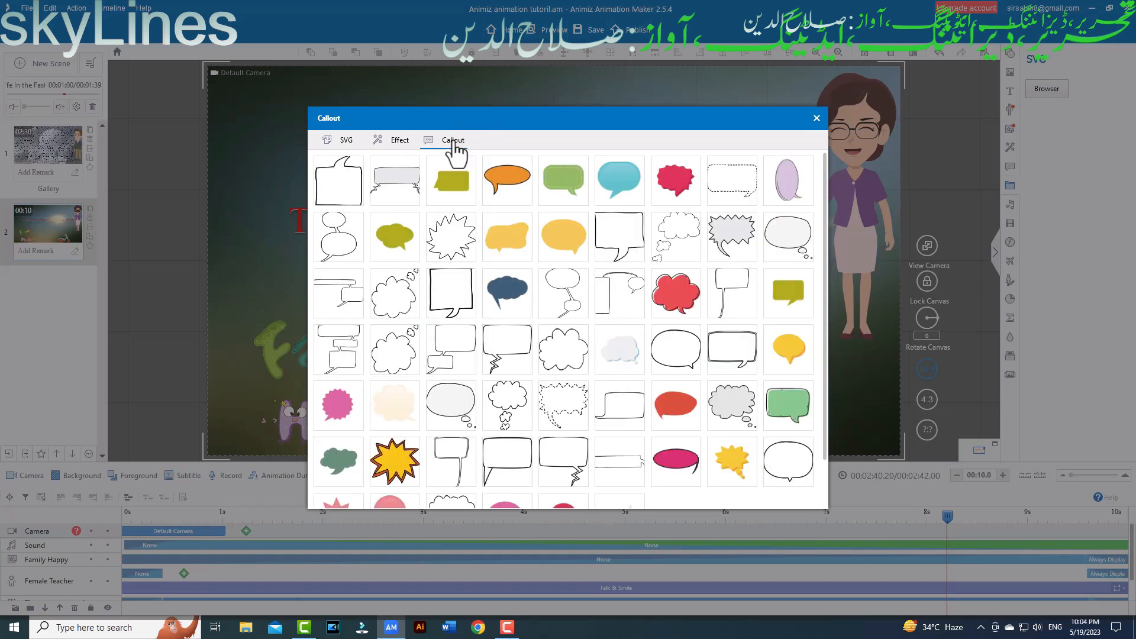
{"action": "left_click", "coordinate": [347, 142]}
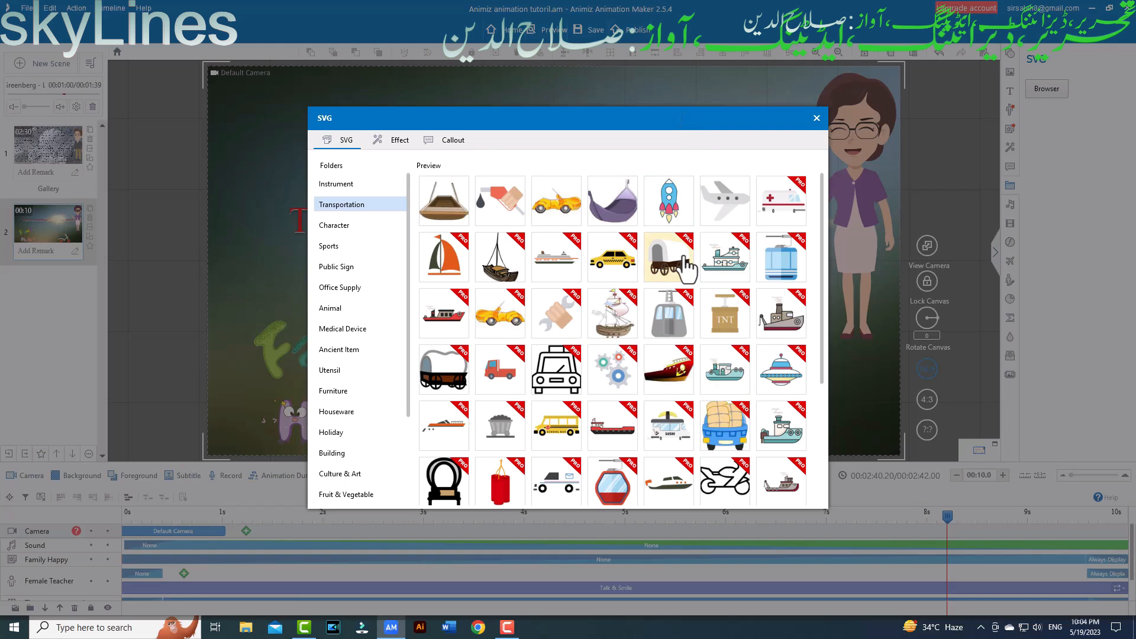
{"action": "left_click", "coordinate": [672, 324]}
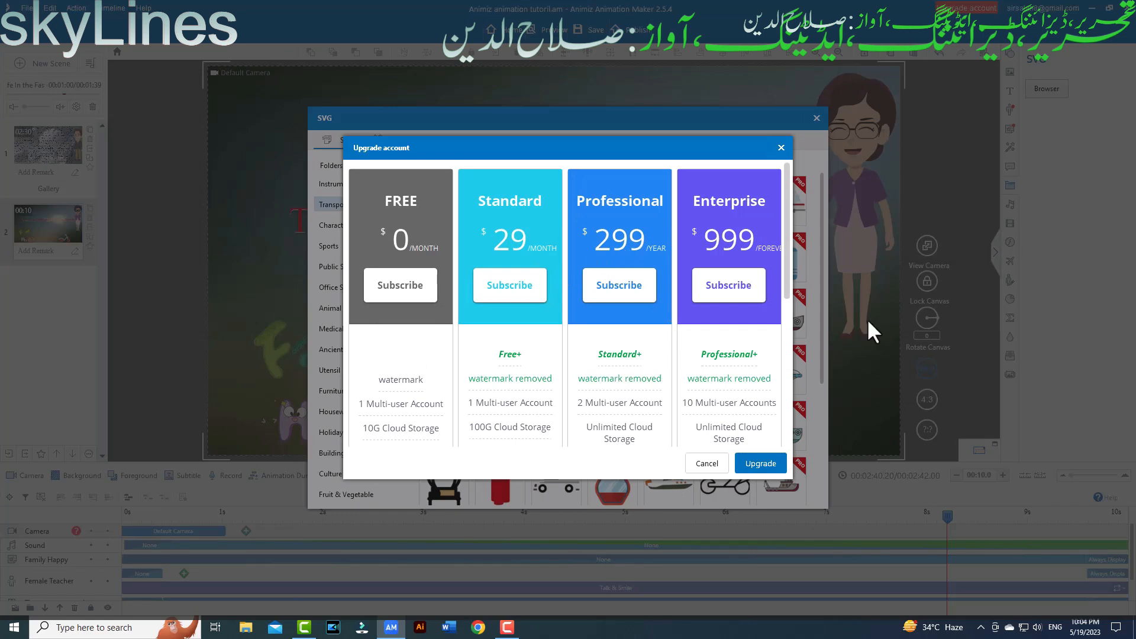
{"action": "left_click", "coordinate": [707, 463]}
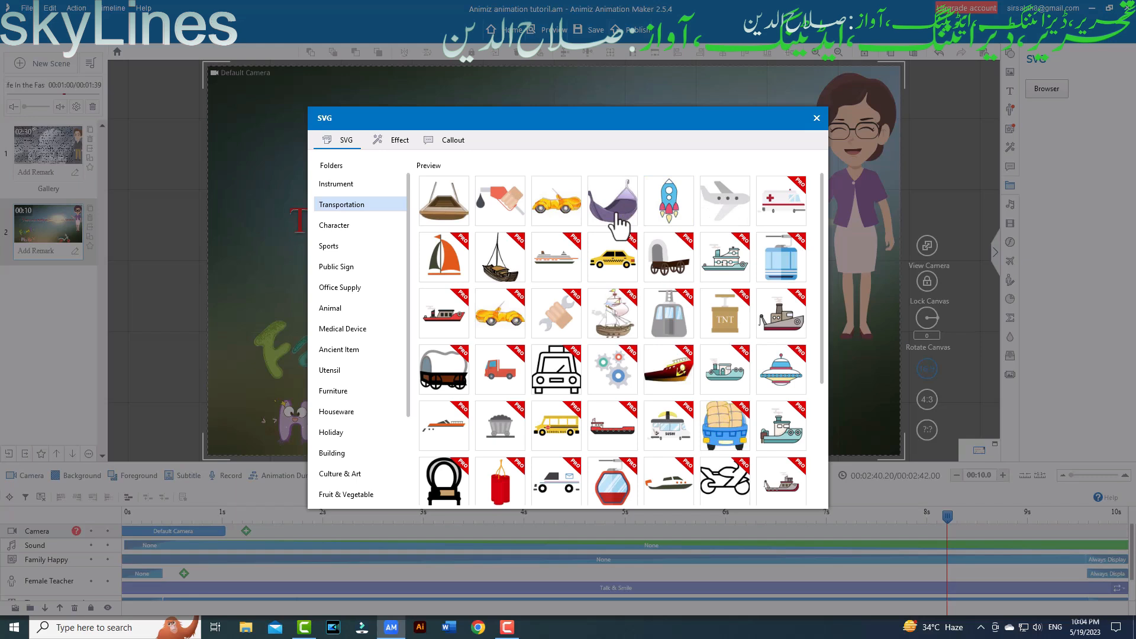
{"action": "left_click", "coordinate": [557, 204]}
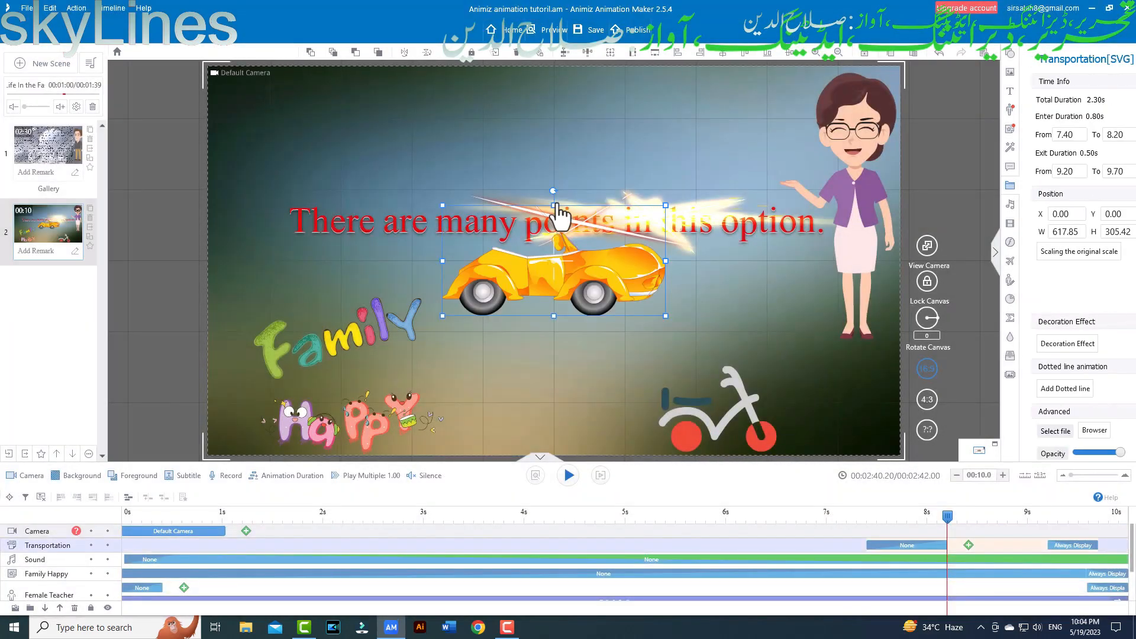
Place the yellow car above the start of the red sentence and undo a slight rotation of it.
{"action": "left_click_drag", "start_coordinate": [600, 286], "coordinate": [427, 171]}
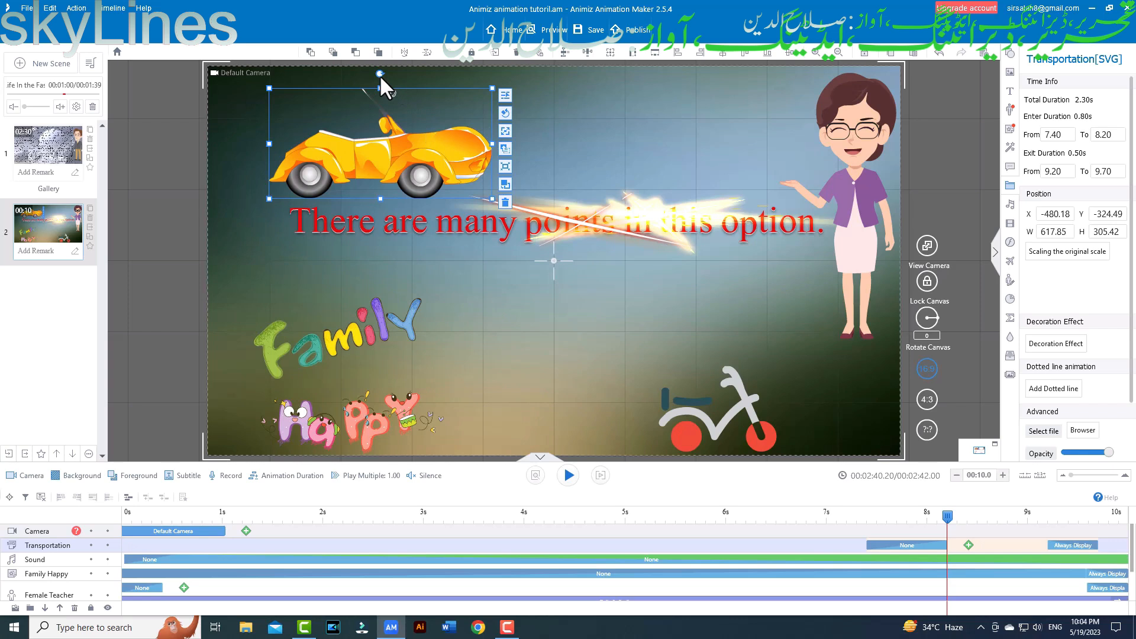
{"action": "mouse_move", "coordinate": [380, 73]}
{"action": "left_mouse_down"}
{"action": "mouse_move", "coordinate": [486, 133]}
{"action": "mouse_move", "coordinate": [441, 202]}
{"action": "mouse_move", "coordinate": [375, 230]}
{"action": "mouse_move", "coordinate": [272, 173]}
{"action": "mouse_move", "coordinate": [336, 55]}
{"action": "mouse_move", "coordinate": [393, 65]}
{"action": "mouse_move", "coordinate": [376, 46]}
{"action": "mouse_move", "coordinate": [385, 58]}
{"action": "left_mouse_up"}
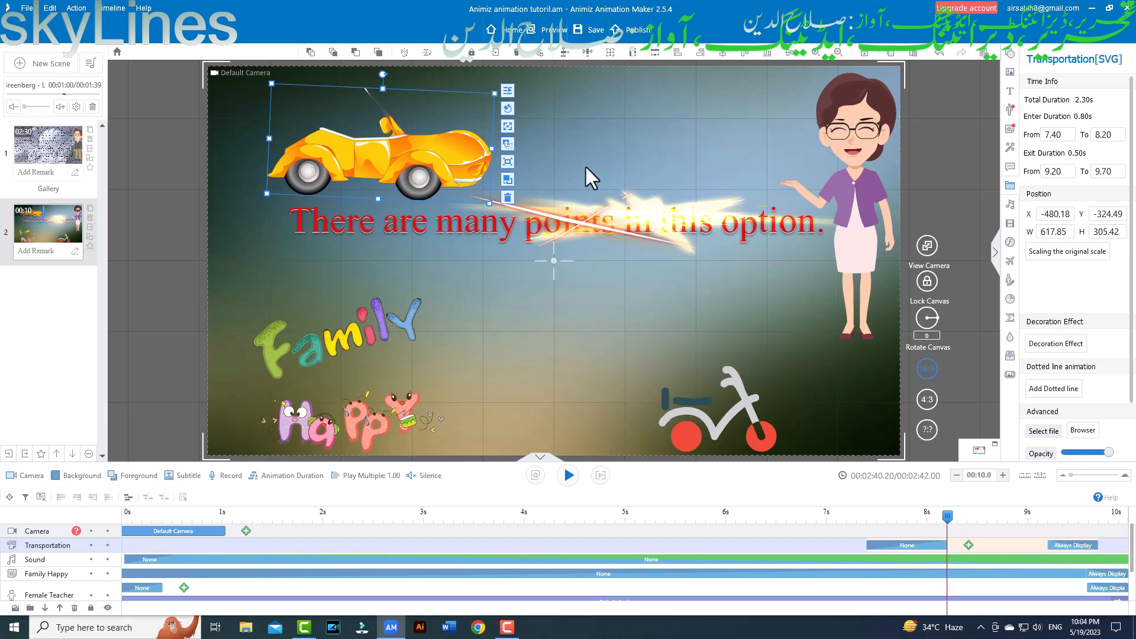
{"action": "key", "text": "ctrl+z"}
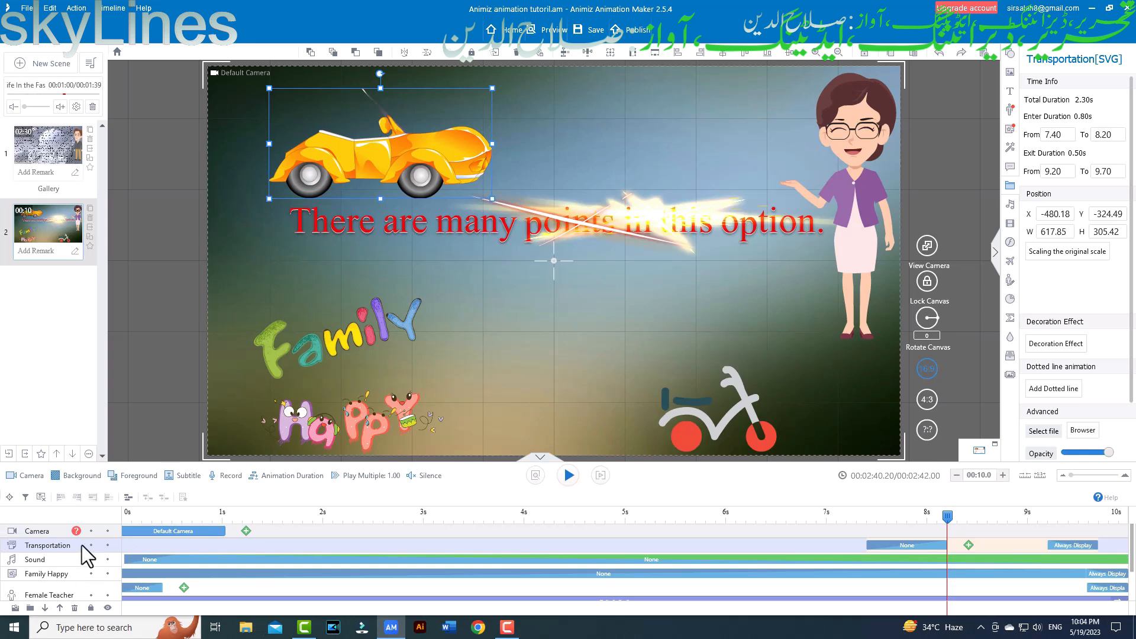
Move the car's entrance to 0.00–0.80 s on the timeline and add a Move effect with the Constant speed curve after it.
{"action": "left_click_drag", "start_coordinate": [896, 545], "coordinate": [129, 563]}
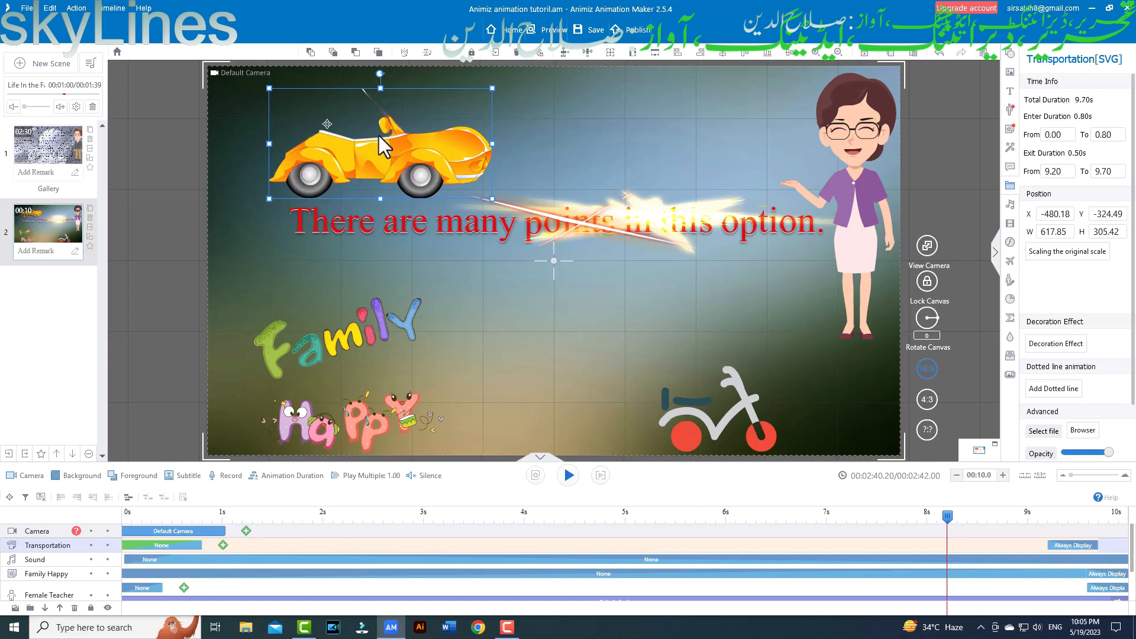
{"action": "left_click_drag", "start_coordinate": [366, 159], "coordinate": [587, 147]}
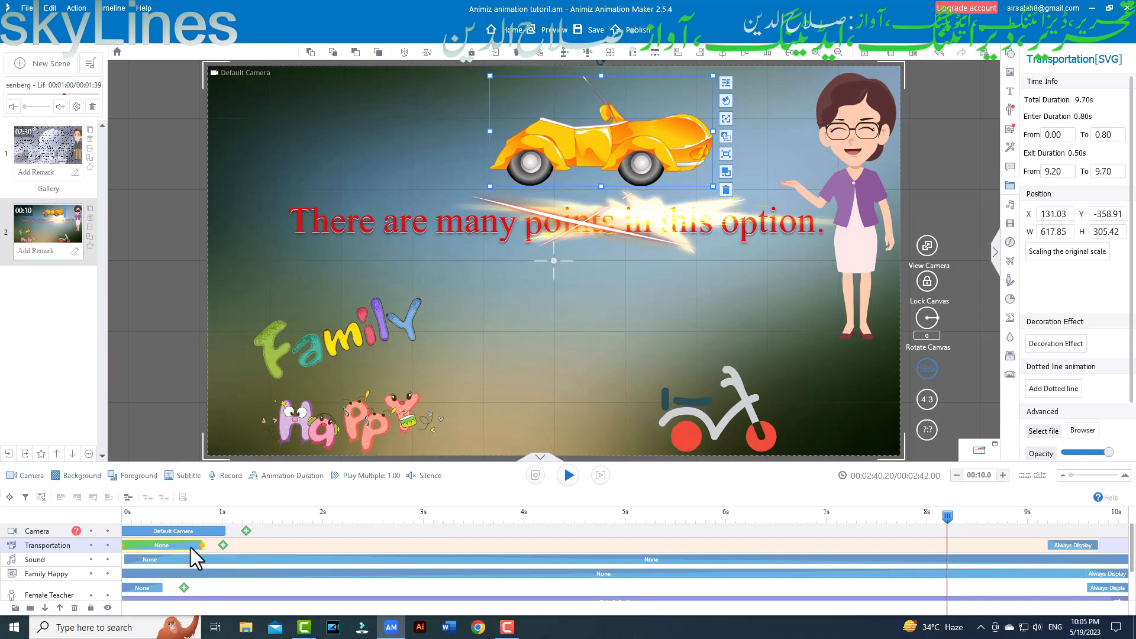
{"action": "left_click", "coordinate": [223, 545]}
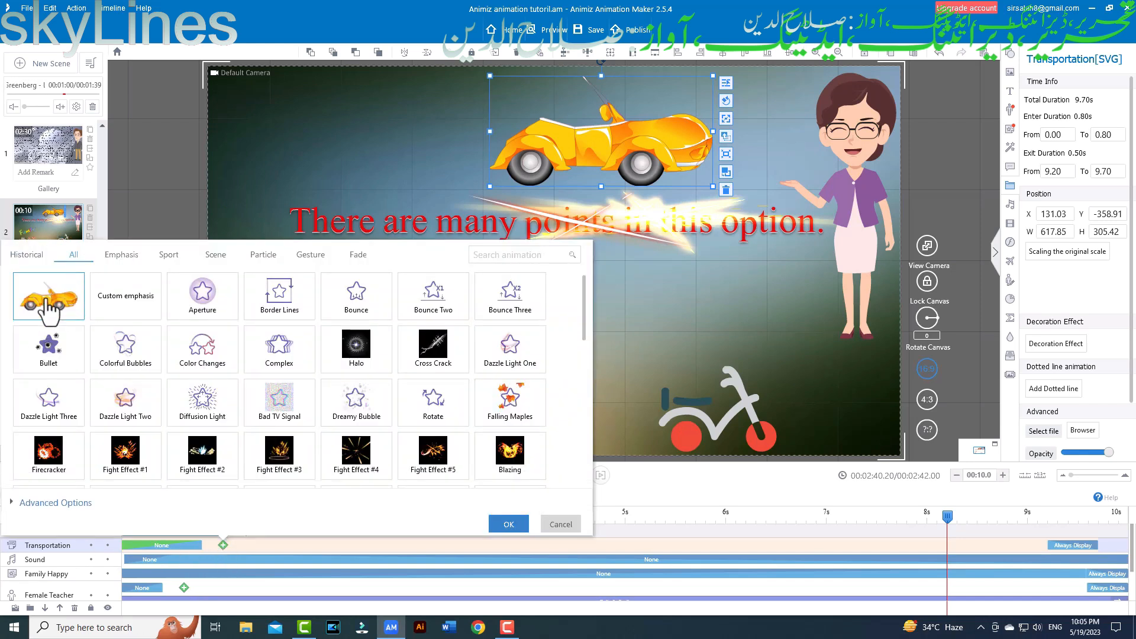
{"action": "left_click", "coordinate": [47, 296]}
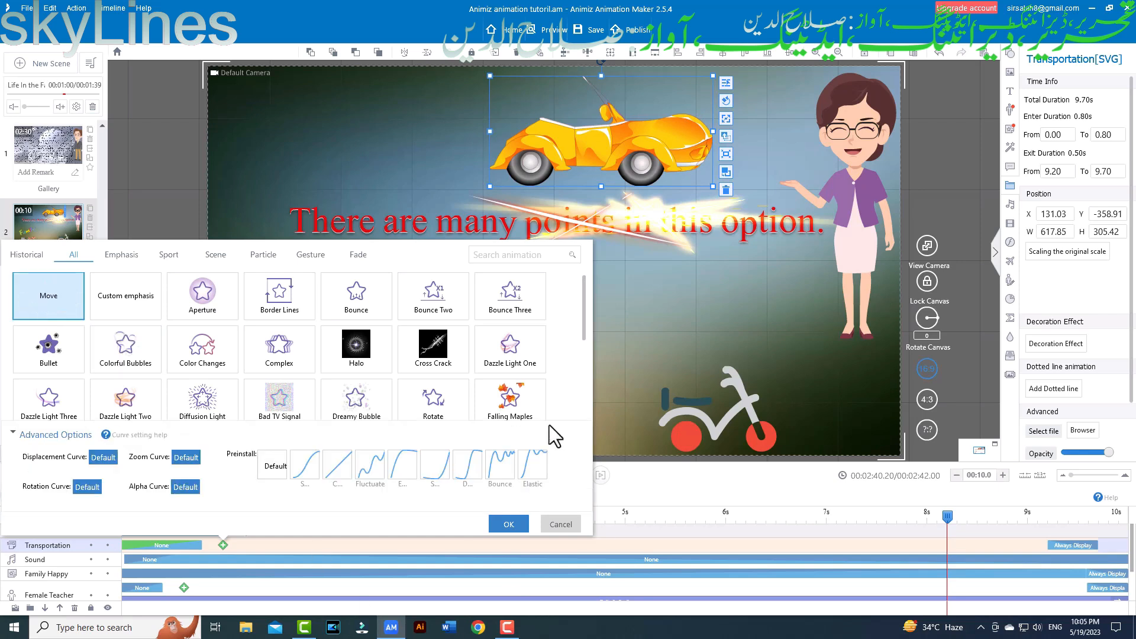
{"action": "left_click", "coordinate": [336, 464]}
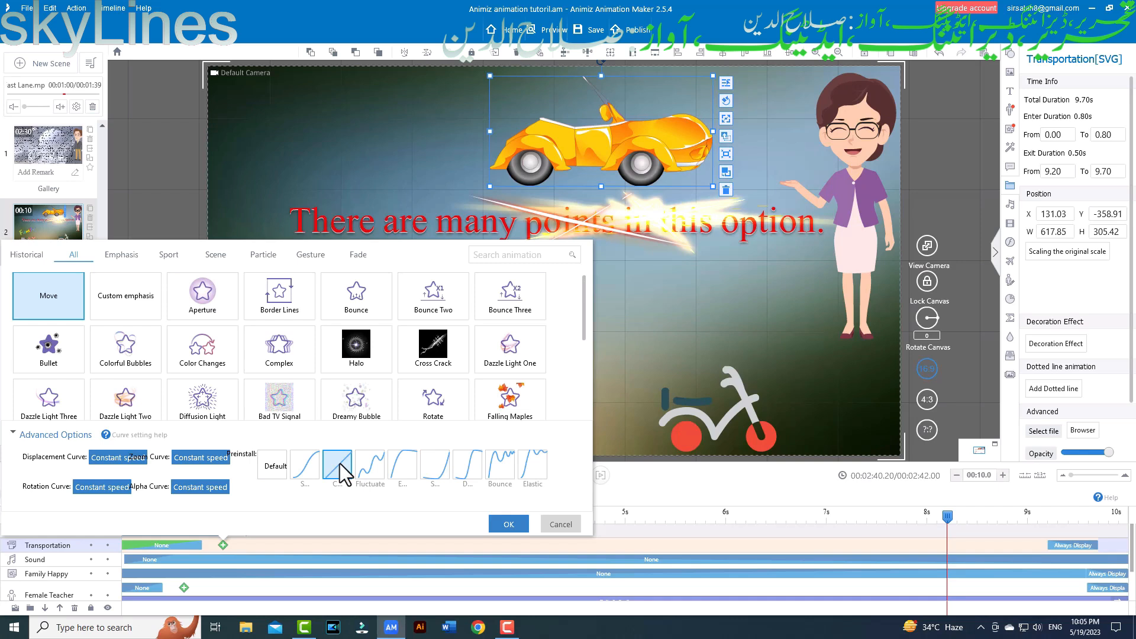
{"action": "left_click", "coordinate": [509, 524]}
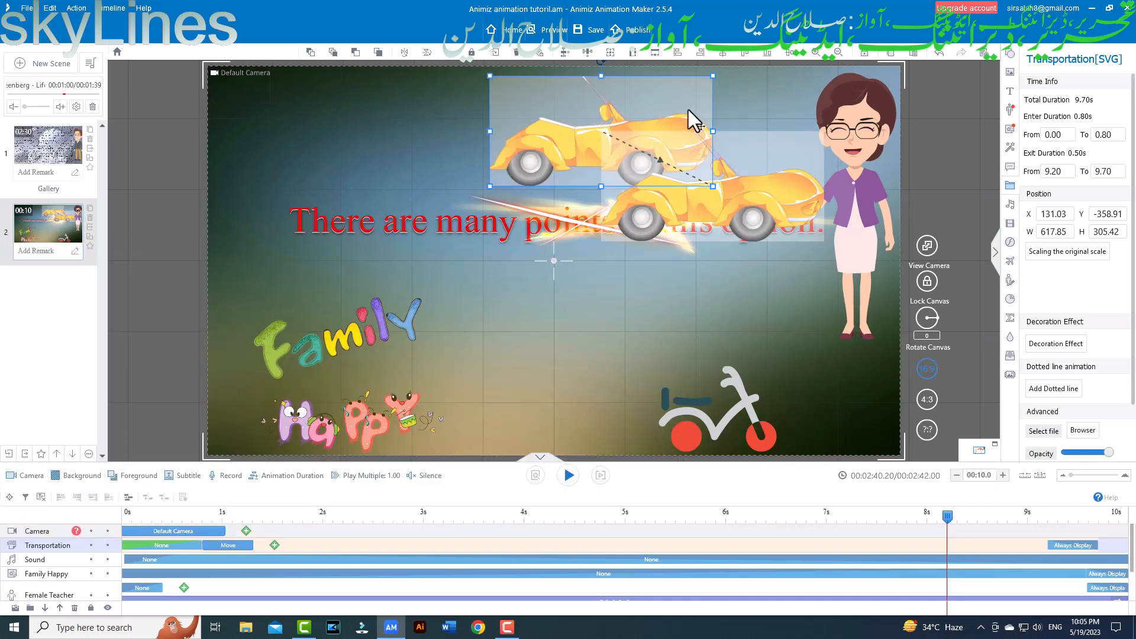
Place the car's Move start position just above the motorbike and its end position in the canvas's upper-left corner.
{"action": "left_click_drag", "start_coordinate": [665, 112], "coordinate": [765, 302]}
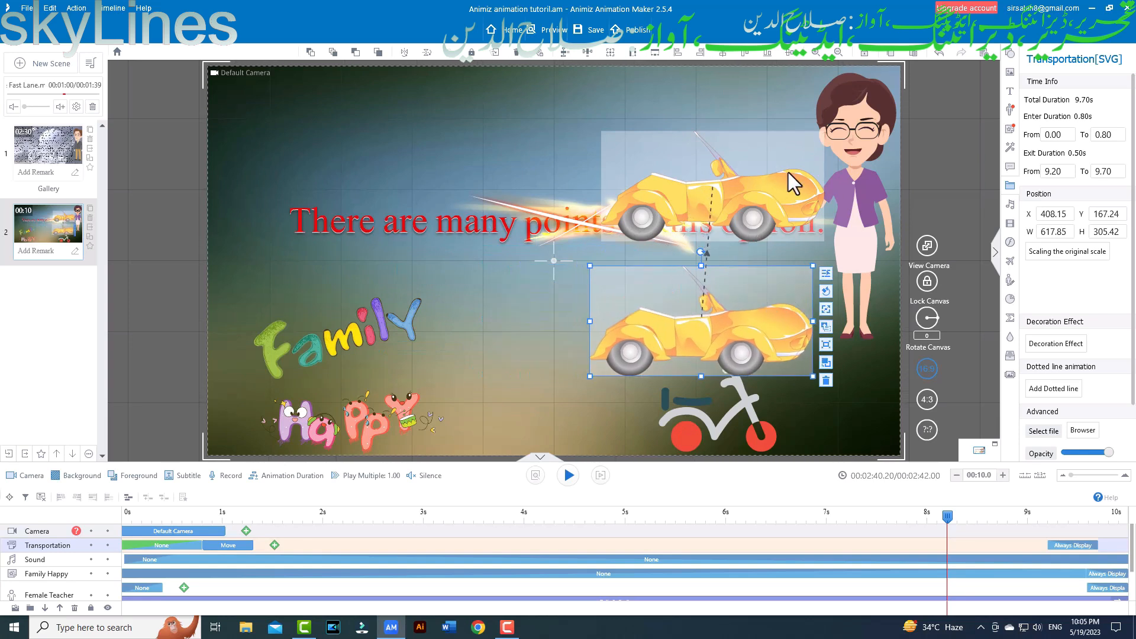
{"action": "left_click_drag", "start_coordinate": [754, 179], "coordinate": [371, 128]}
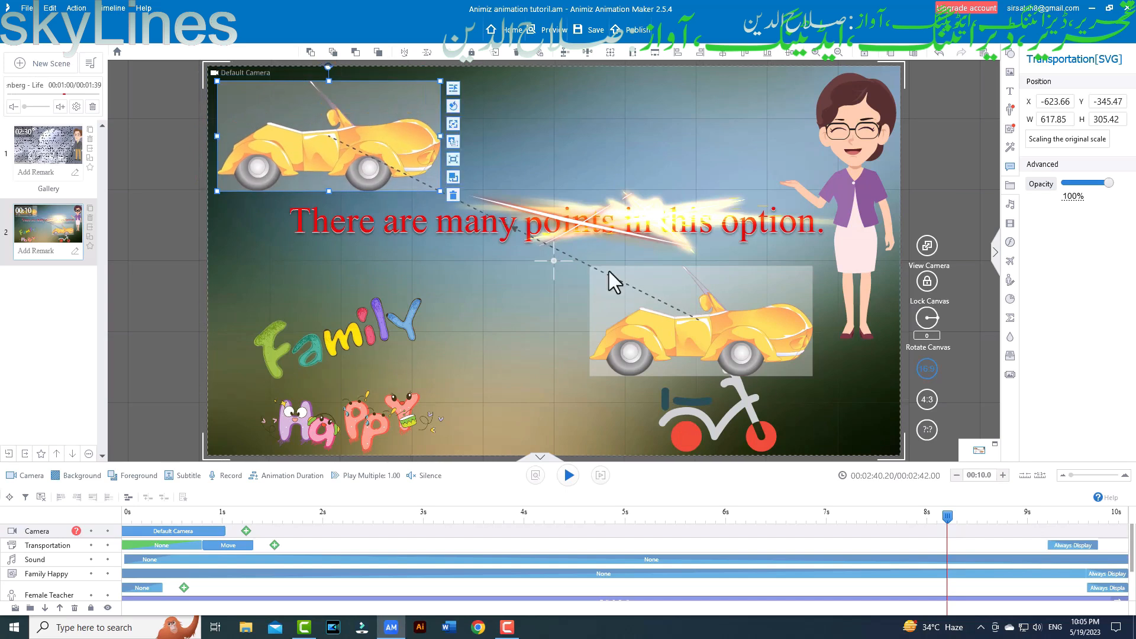
Place the car's Move start at X 1344.26, Y 336.78 beyond the canvas's lower-right corner, extend the Move effect to 5 s, and preview it.
{"action": "left_click_drag", "start_coordinate": [601, 321], "coordinate": [939, 380]}
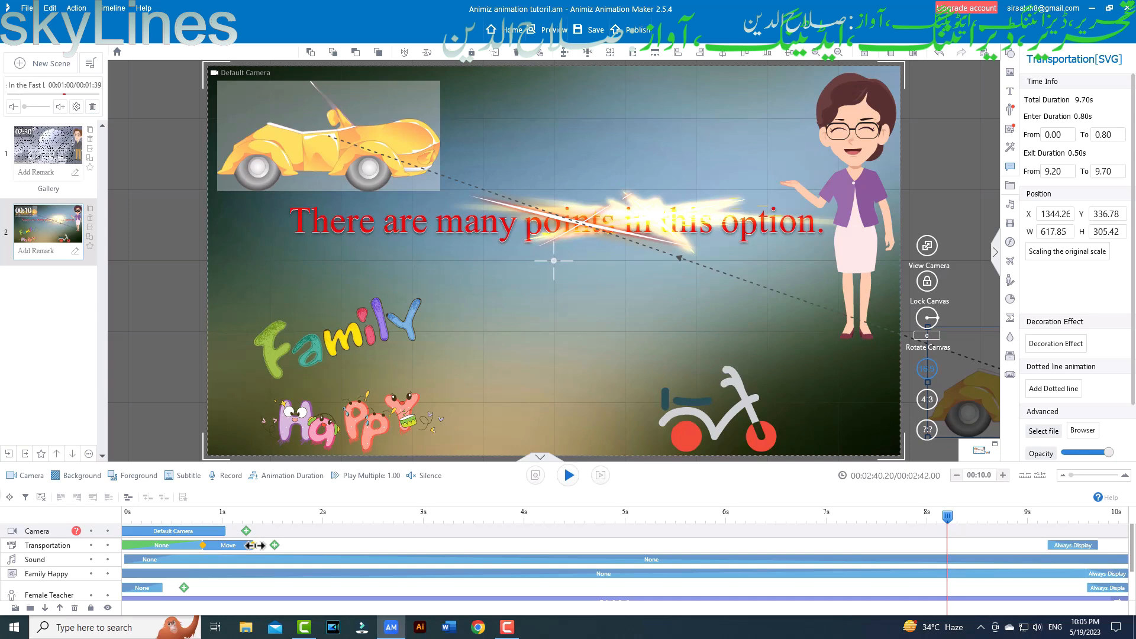
{"action": "left_click_drag", "start_coordinate": [254, 545], "coordinate": [626, 571]}
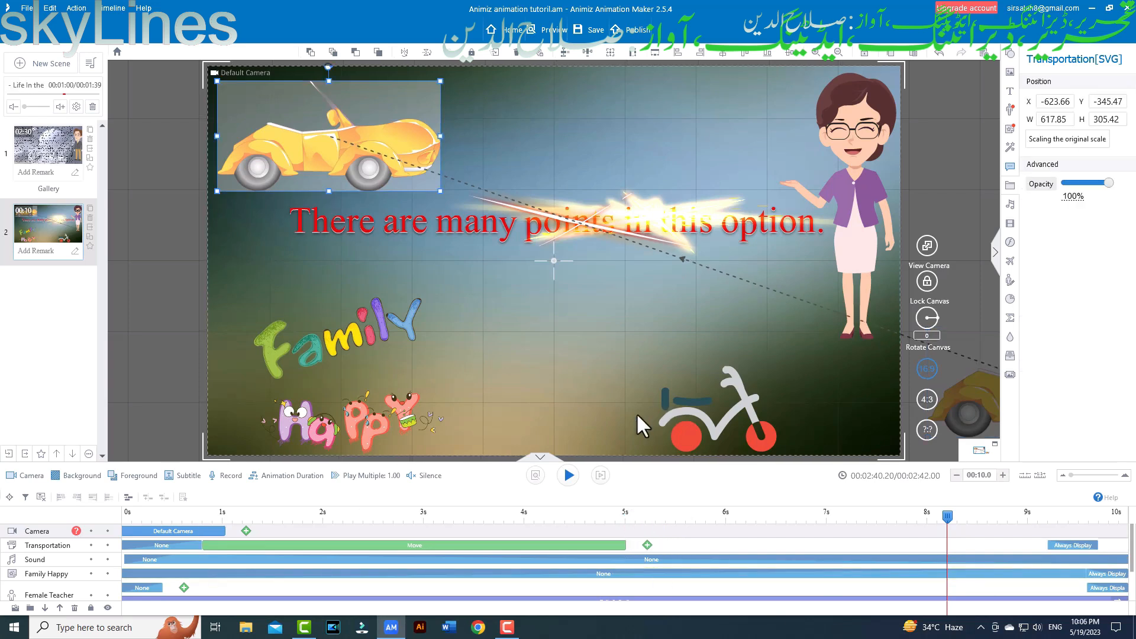
{"action": "left_click", "coordinate": [569, 477]}
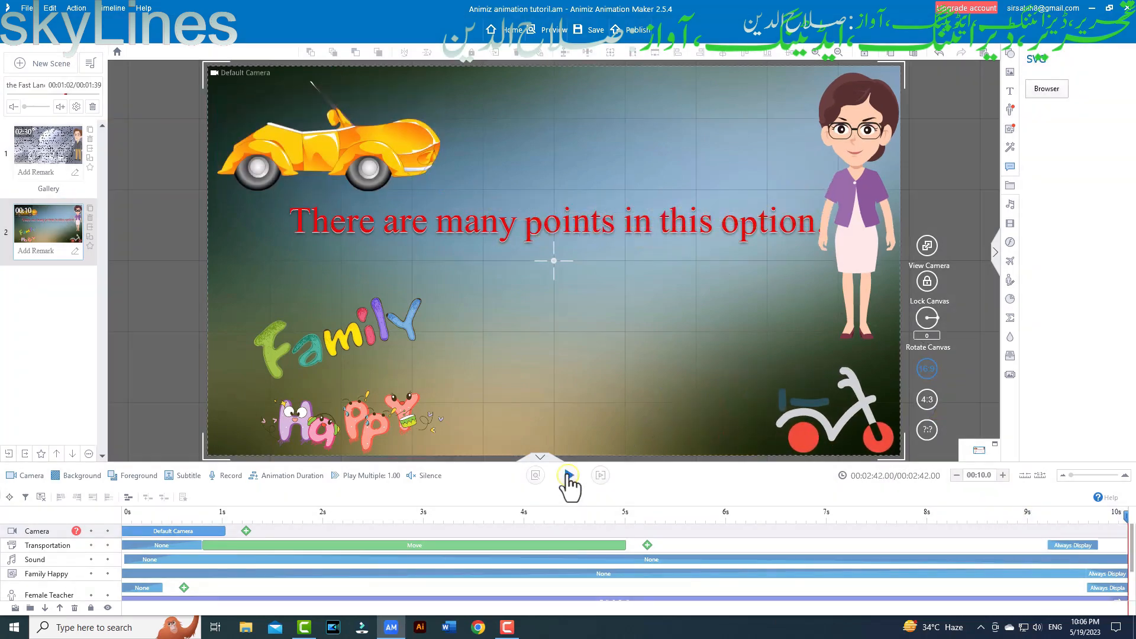
{"action": "left_click", "coordinate": [568, 477]}
{"action": "left_click", "coordinate": [567, 476]}
Stretch the car's Move effect to near the scene's end, with its exit following at the 10 s mark, and preview the scene.
{"action": "left_click_drag", "start_coordinate": [626, 545], "coordinate": [1099, 553]}
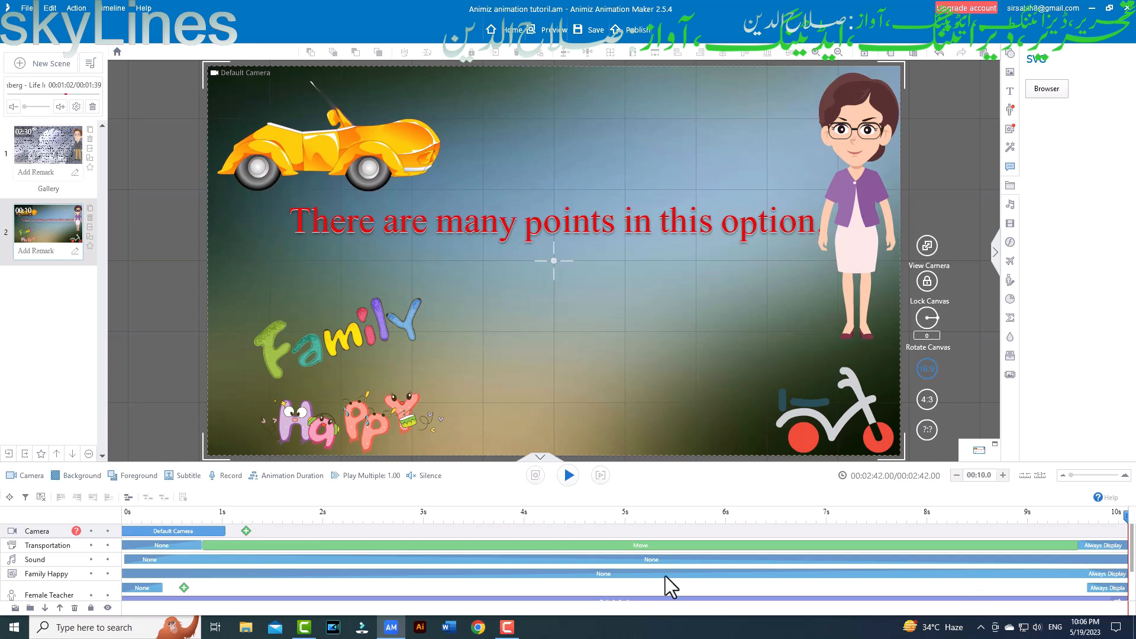
{"action": "left_click", "coordinate": [566, 479]}
{"action": "left_click", "coordinate": [410, 154]}
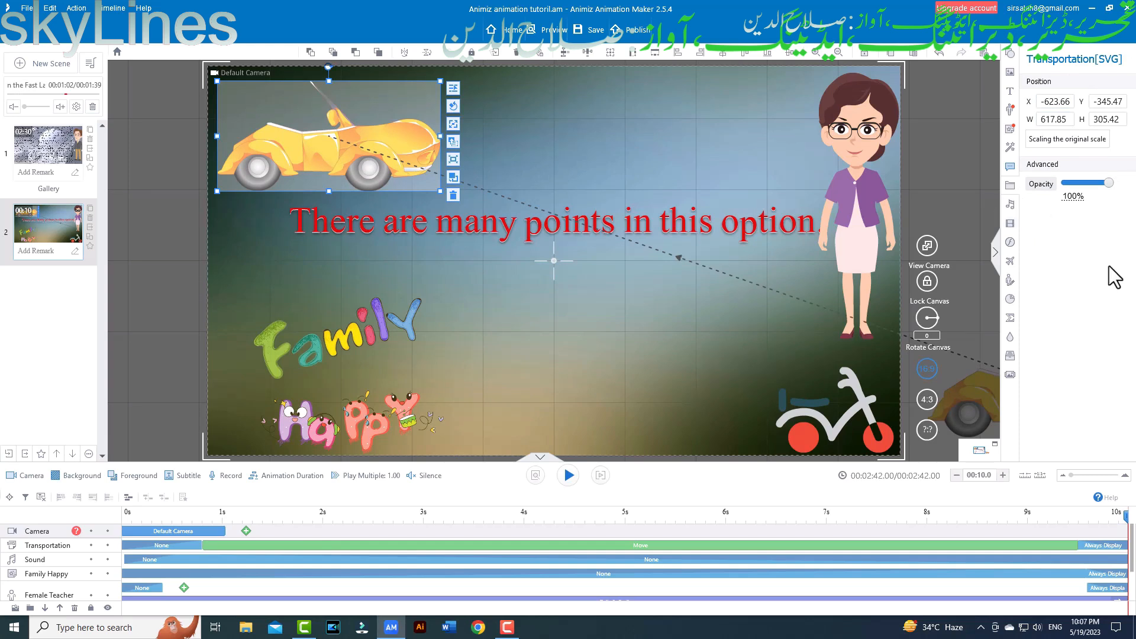
{"action": "left_click", "coordinate": [1011, 205]}
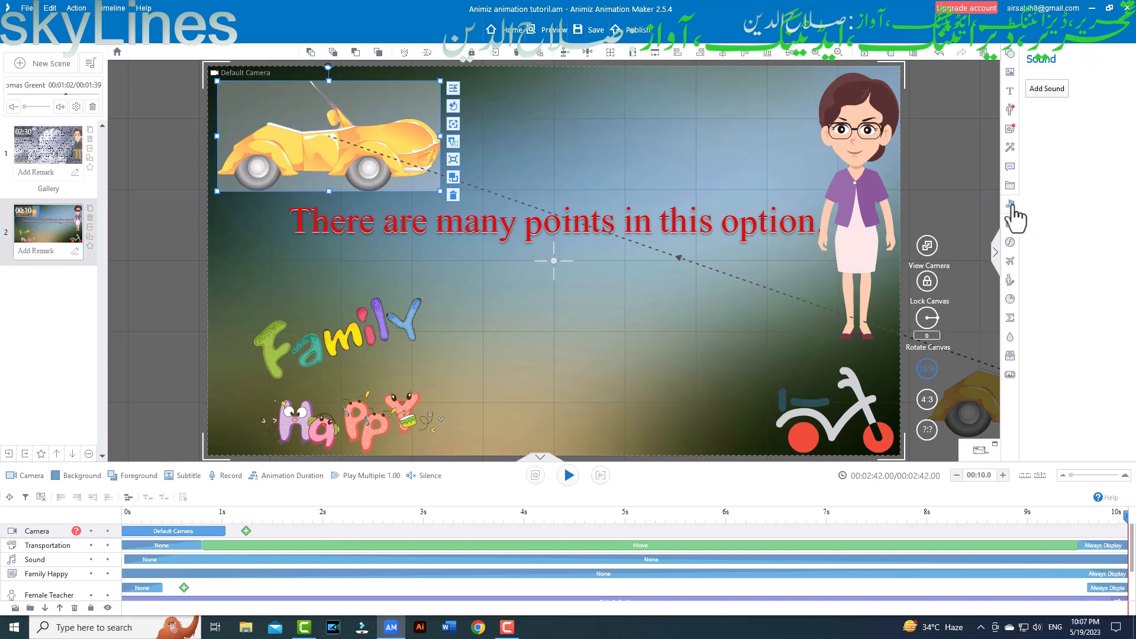
{"action": "left_click", "coordinate": [1051, 93]}
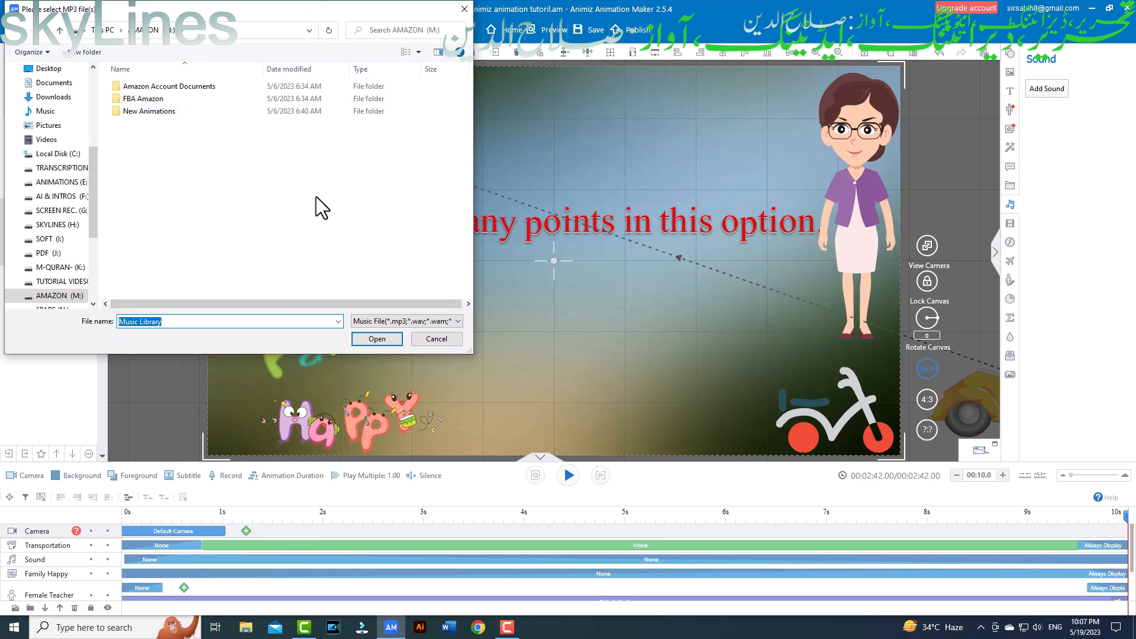
{"action": "left_click", "coordinate": [438, 340]}
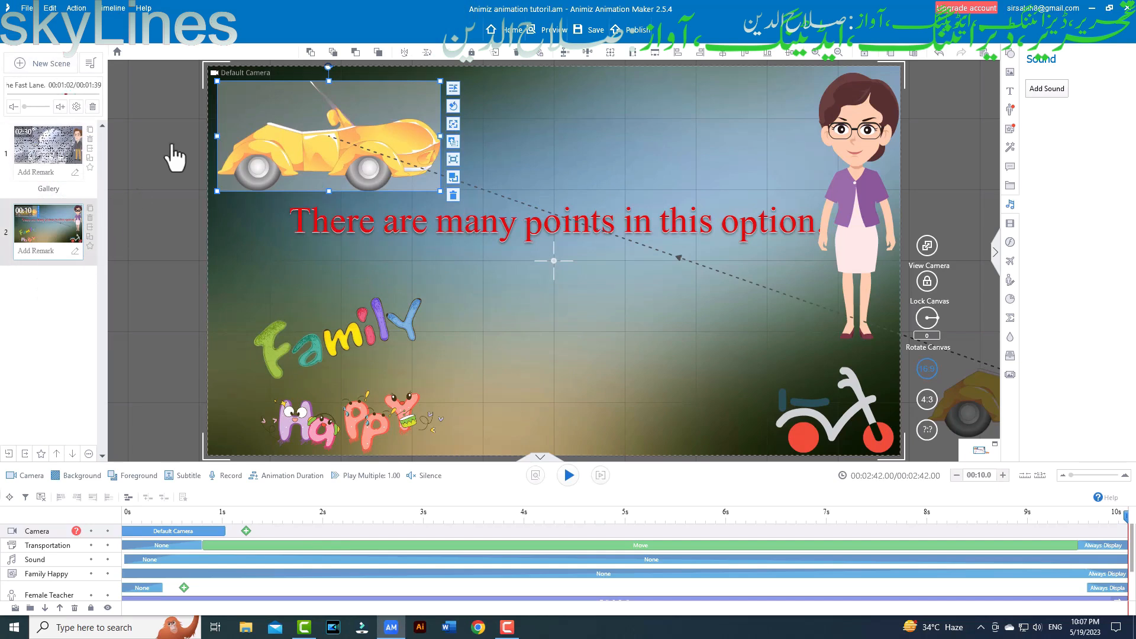
Set the background music volume to 48% and preview the scene.
{"action": "mouse_move", "coordinate": [28, 111]}
{"action": "left_click_drag", "start_coordinate": [24, 108], "coordinate": [37, 107]}
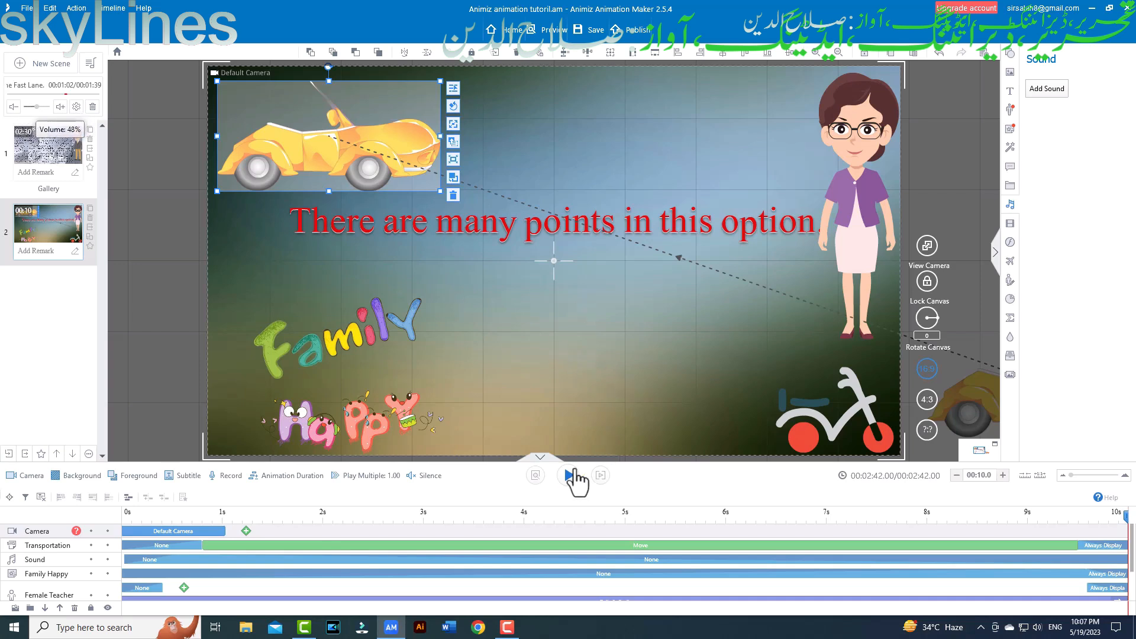
{"action": "left_click", "coordinate": [567, 477]}
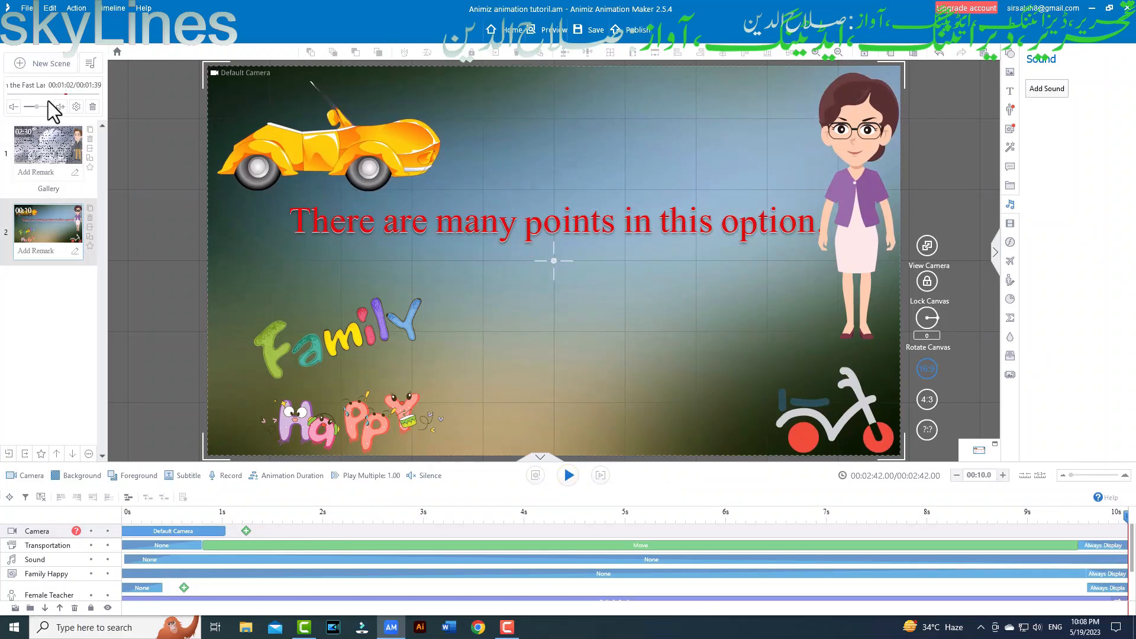
Lower the background music volume and preview the scene with the quieter music.
{"action": "left_click_drag", "start_coordinate": [36, 106], "coordinate": [27, 108]}
{"action": "left_click", "coordinate": [569, 477]}
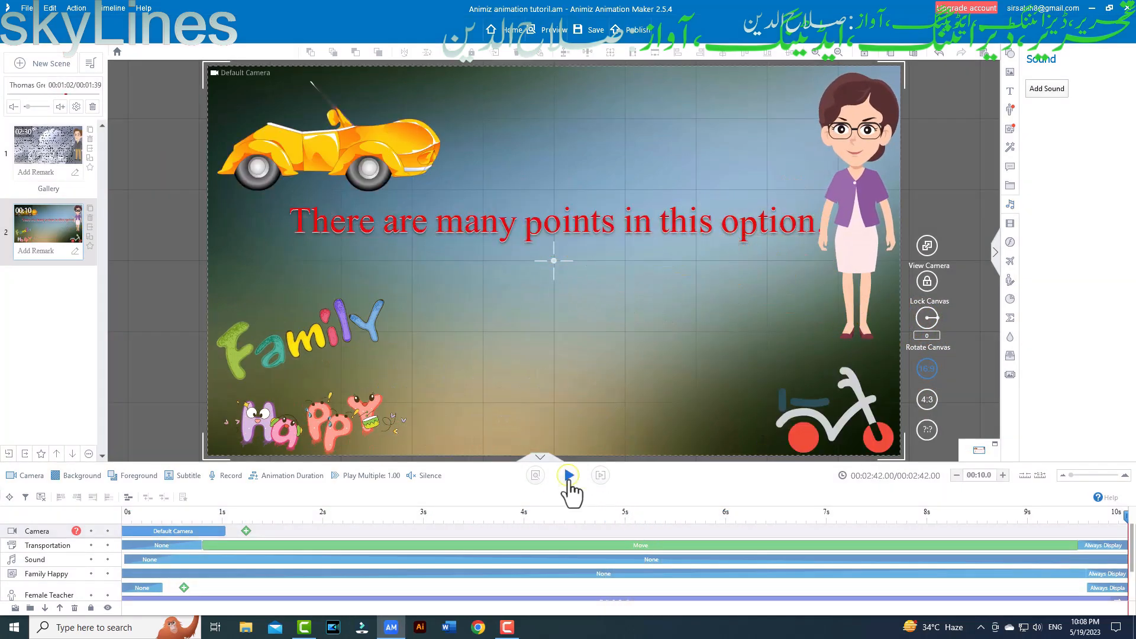
{"action": "left_click", "coordinate": [568, 475]}
Add the striped yellow fish from the SWF library to the scene and delete its small duplicate at the canvas centre.
{"action": "left_click", "coordinate": [1010, 225]}
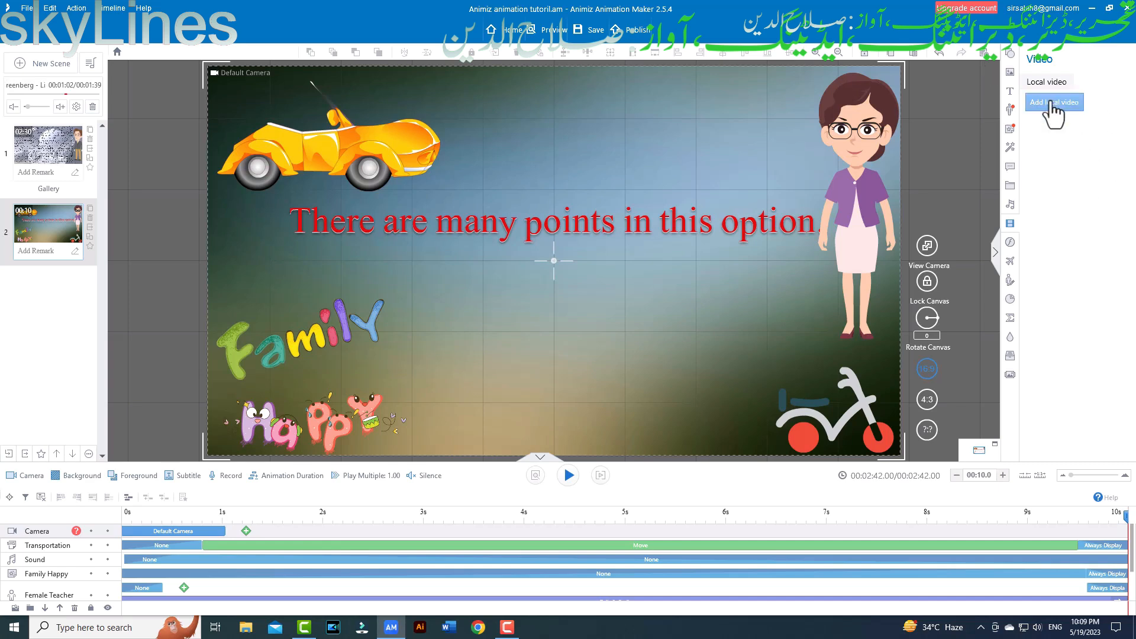
{"action": "left_click", "coordinate": [1011, 244]}
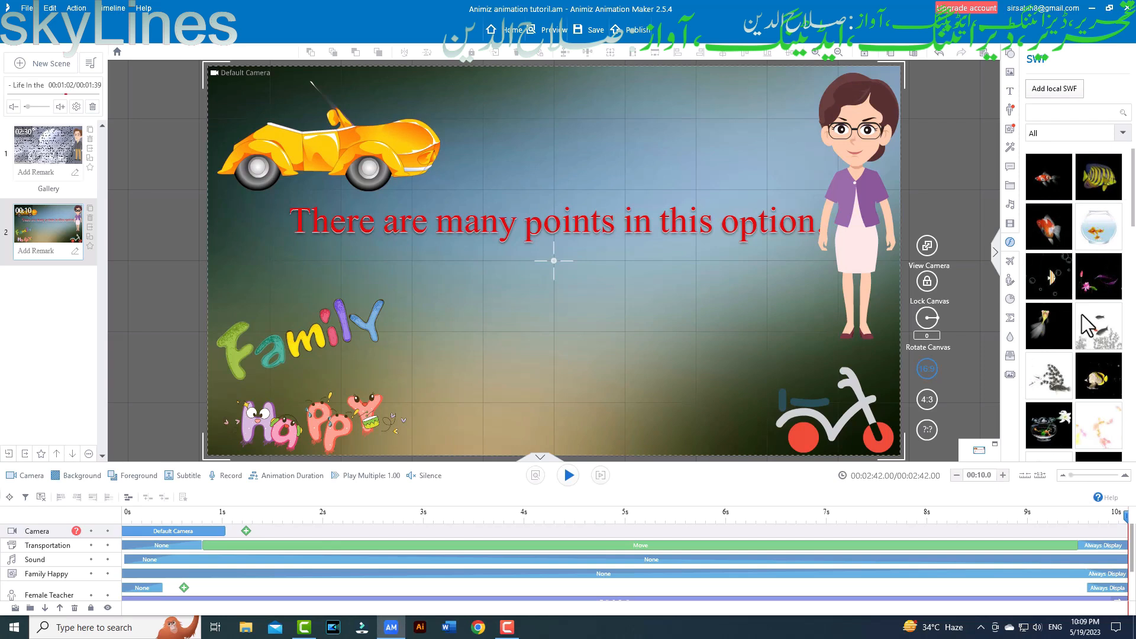
{"action": "scroll", "coordinate": [1080, 320], "scroll_direction": "down", "scroll_amount": 1}
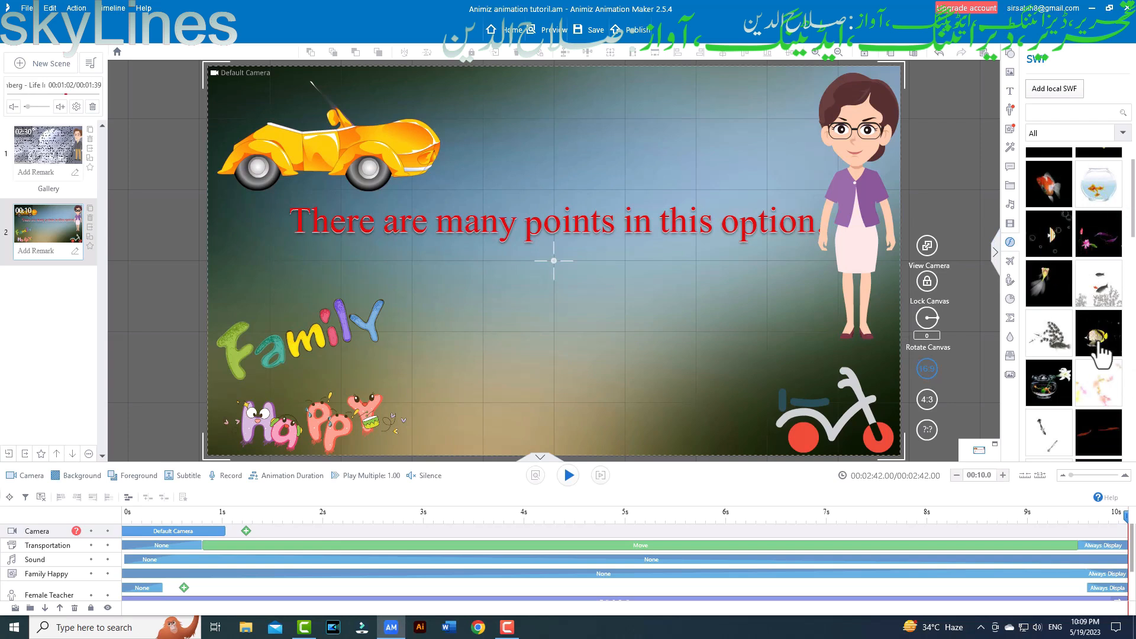
{"action": "left_click_drag", "start_coordinate": [1099, 346], "coordinate": [543, 244]}
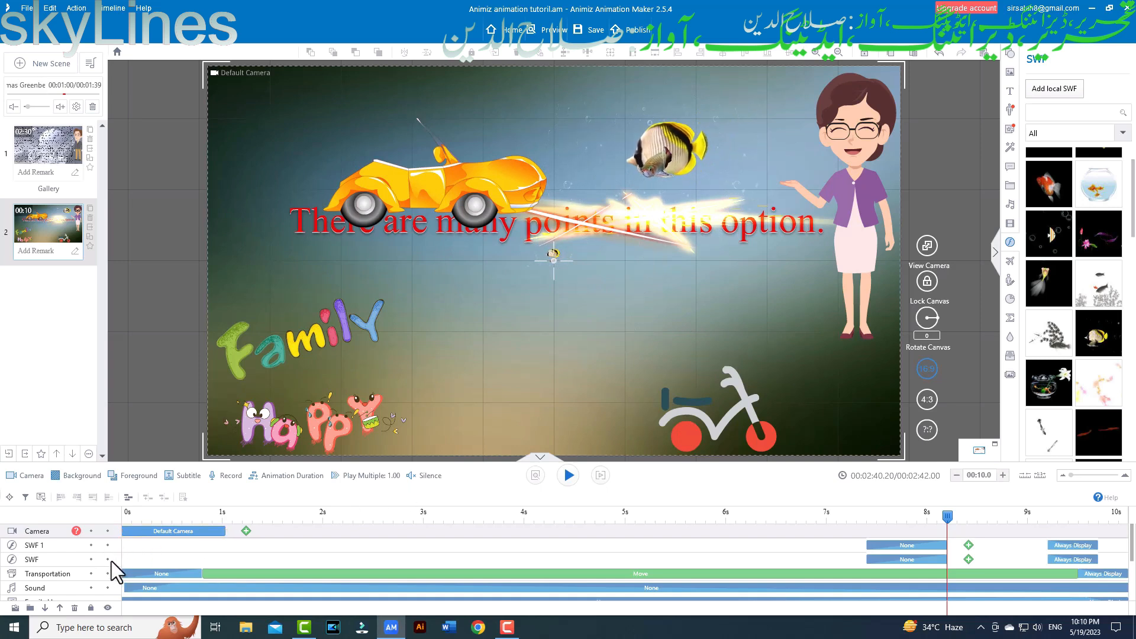
{"action": "left_click", "coordinate": [81, 559]}
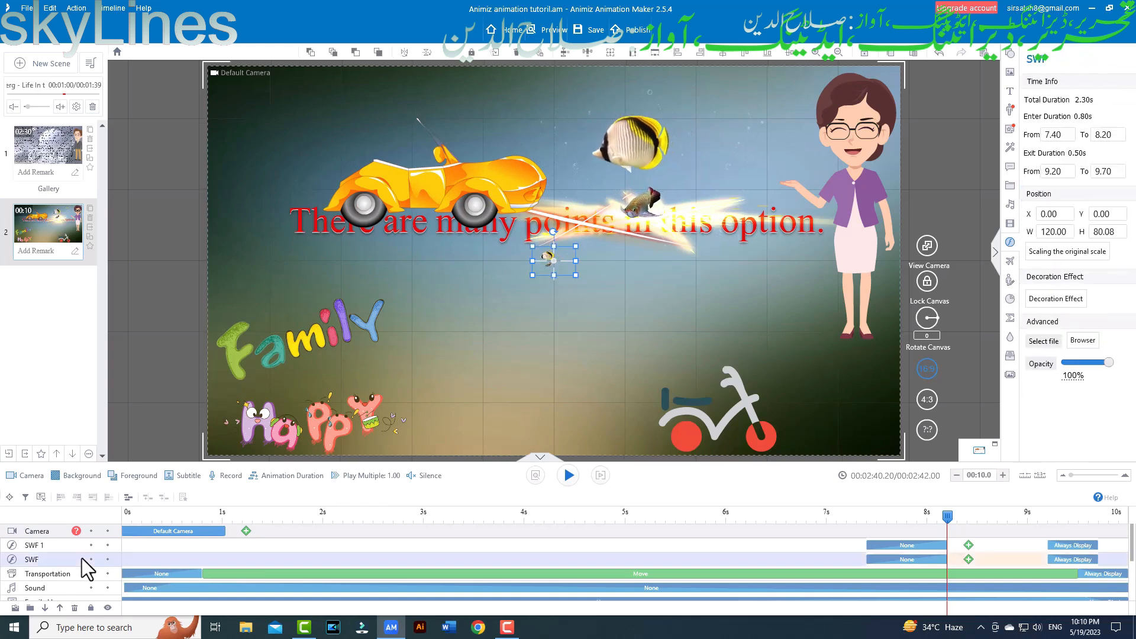
{"action": "key", "text": "Delete"}
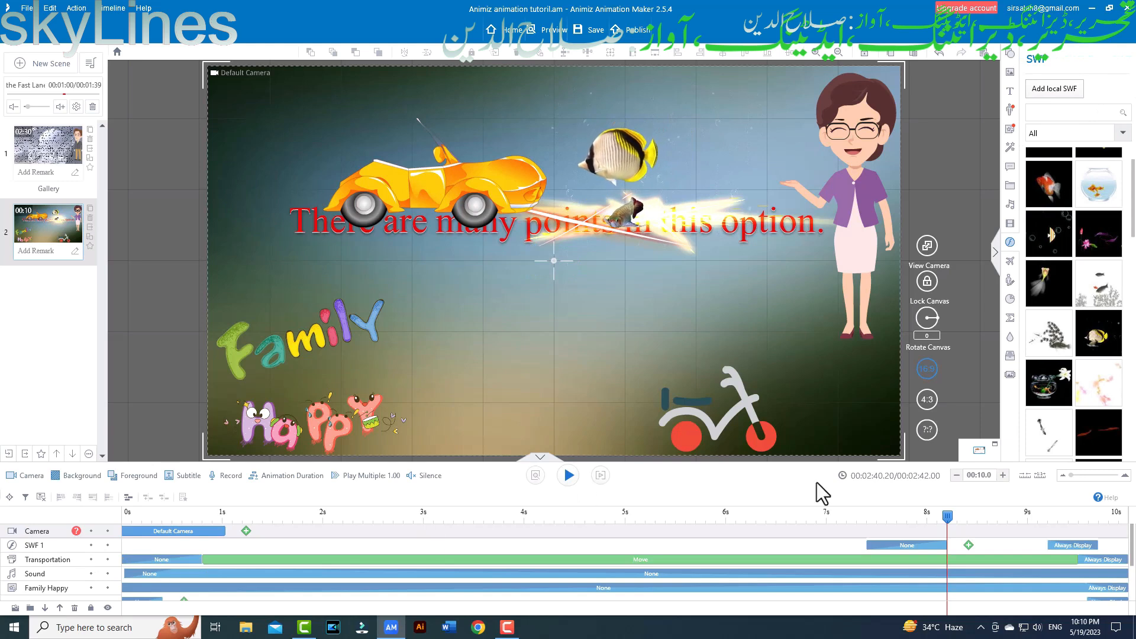
Move the fish's entrance to the timeline's start and its exit to the 10 s end, and return the playhead to the beginning.
{"action": "left_click_drag", "start_coordinate": [915, 544], "coordinate": [653, 545]}
{"action": "left_click_drag", "start_coordinate": [399, 561], "coordinate": [76, 562]}
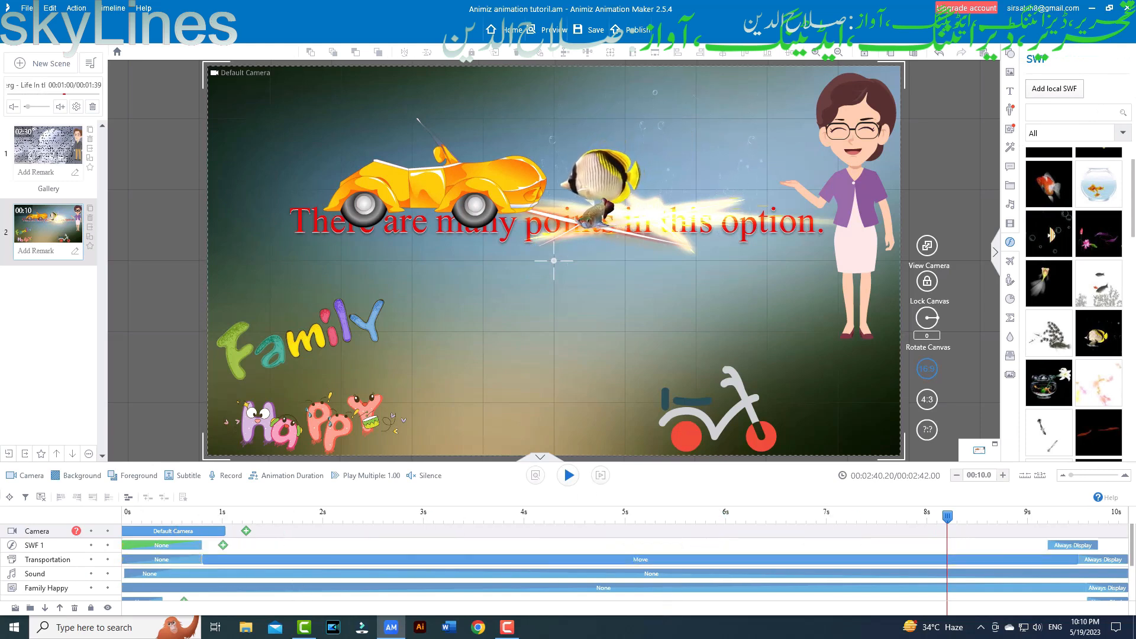
{"action": "left_click_drag", "start_coordinate": [1058, 545], "coordinate": [1111, 552]}
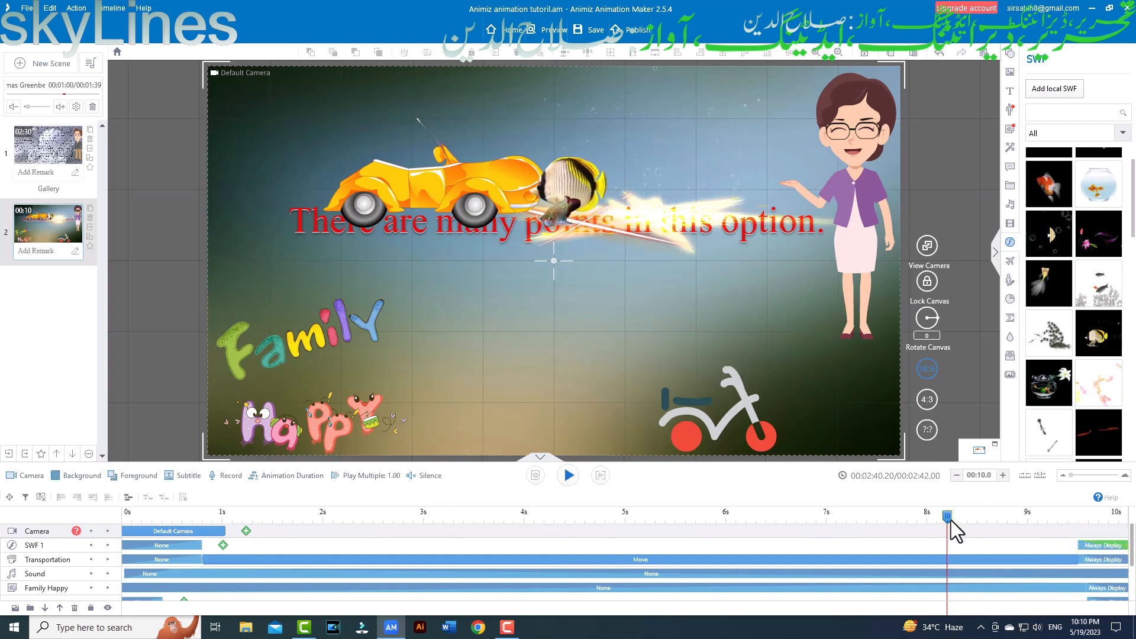
{"action": "left_click_drag", "start_coordinate": [947, 515], "coordinate": [924, 516]}
{"action": "left_click_drag", "start_coordinate": [762, 571], "coordinate": [82, 526]}
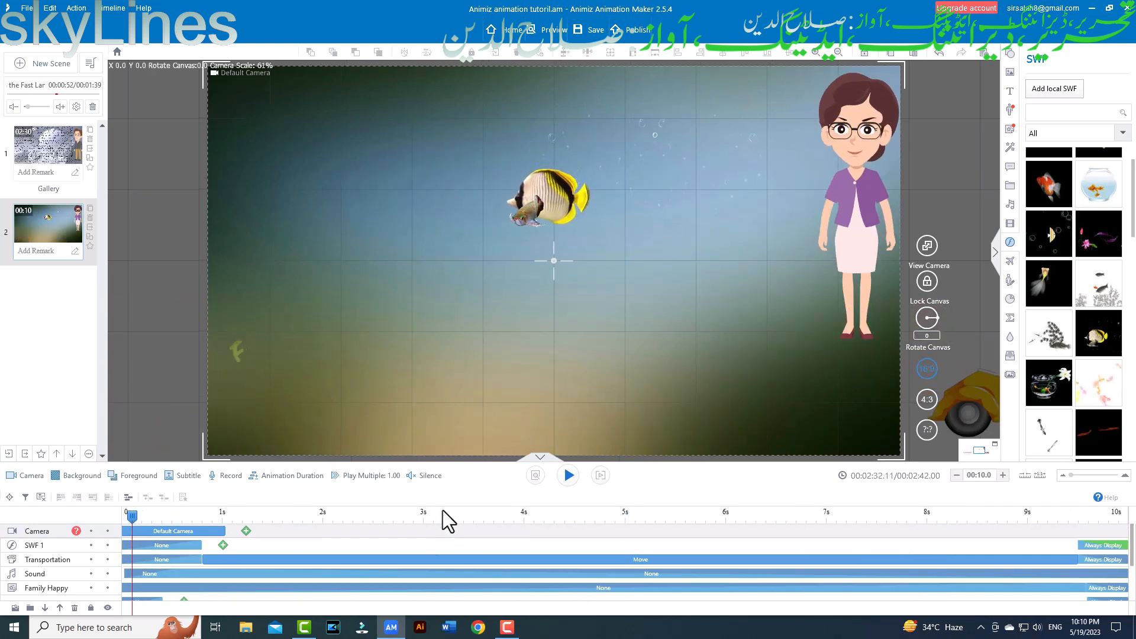
Preview the scene and delete the fish from it.
{"action": "left_click", "coordinate": [568, 478]}
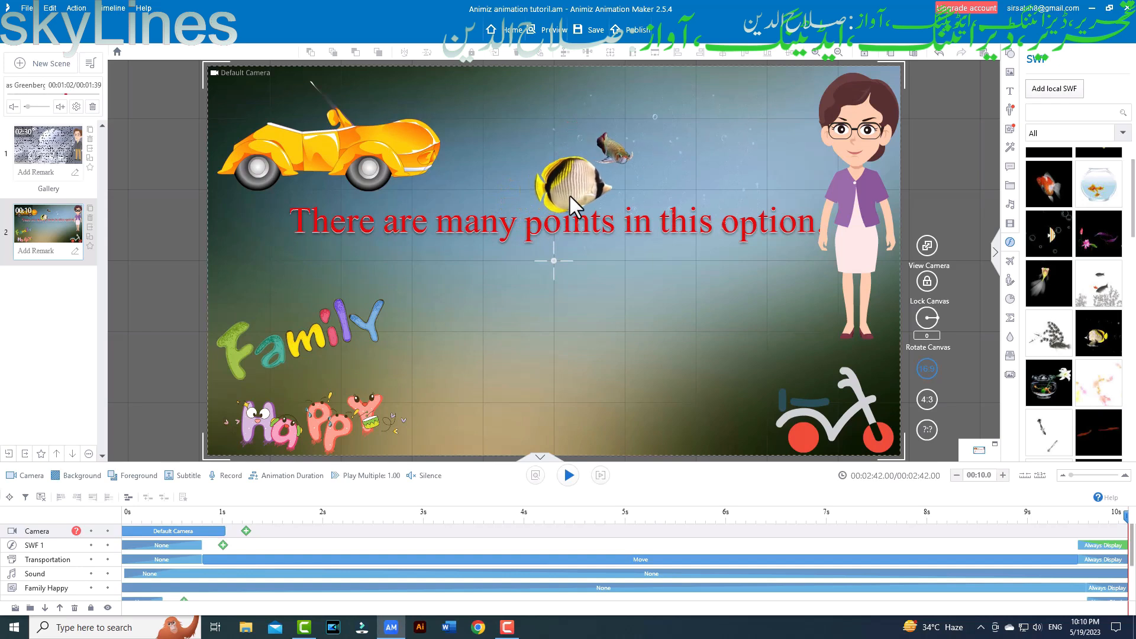
{"action": "left_click", "coordinate": [570, 197]}
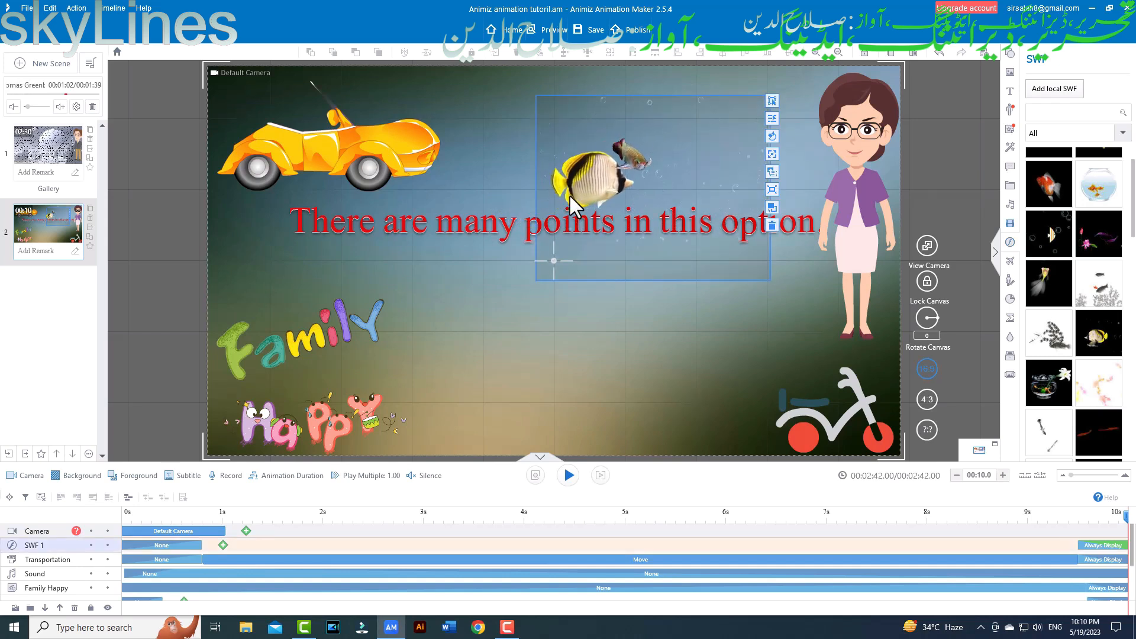
{"action": "key", "text": "Delete"}
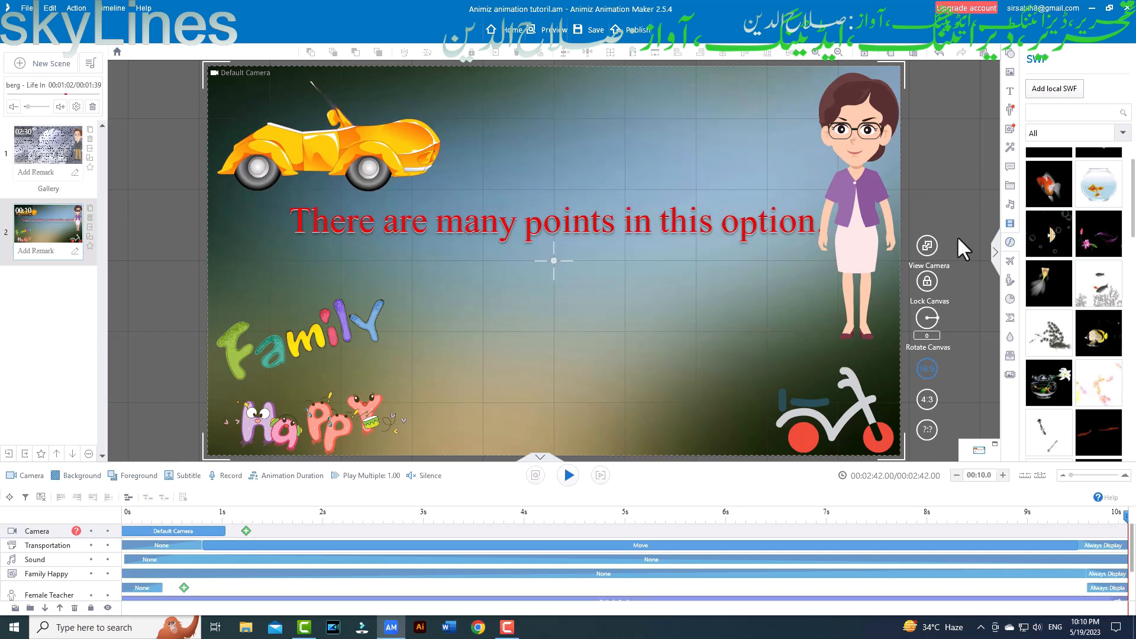
Add the laughing pose of the man in shirt and tie from the Flash Actor library and stand him at the canvas's lower middle.
{"action": "left_click", "coordinate": [1009, 262]}
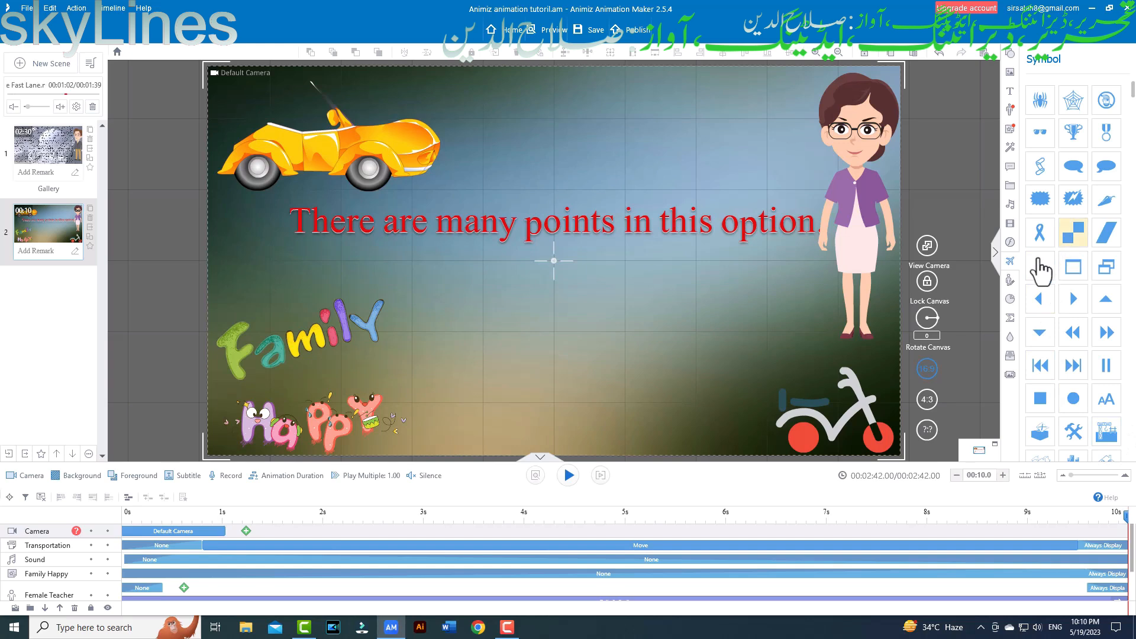
{"action": "left_click", "coordinate": [1010, 283]}
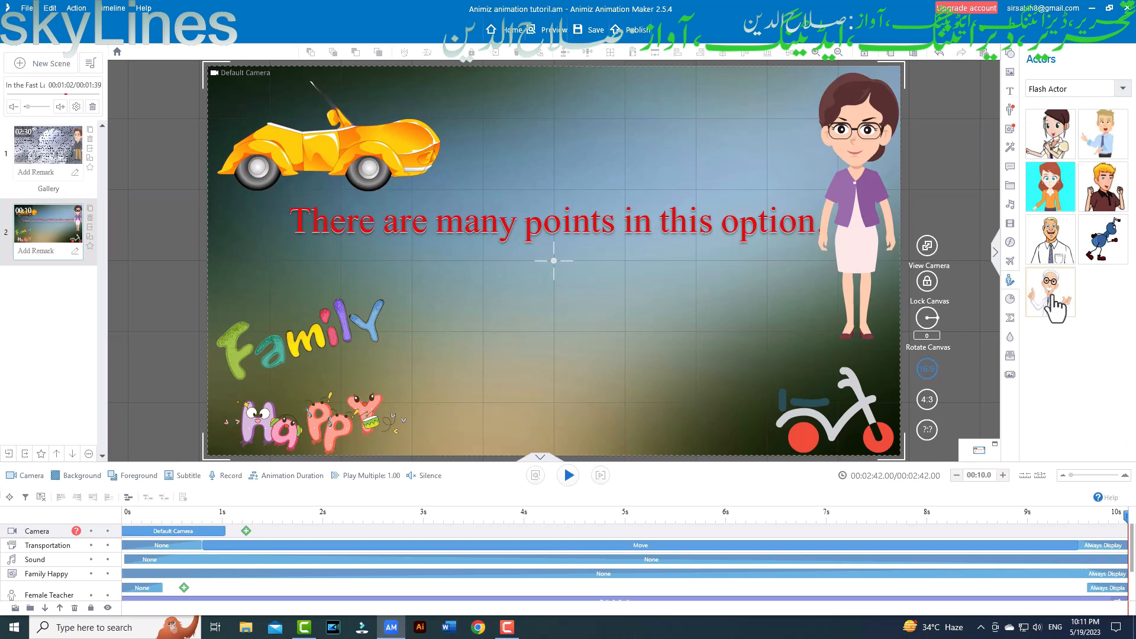
{"action": "left_click", "coordinate": [1059, 256]}
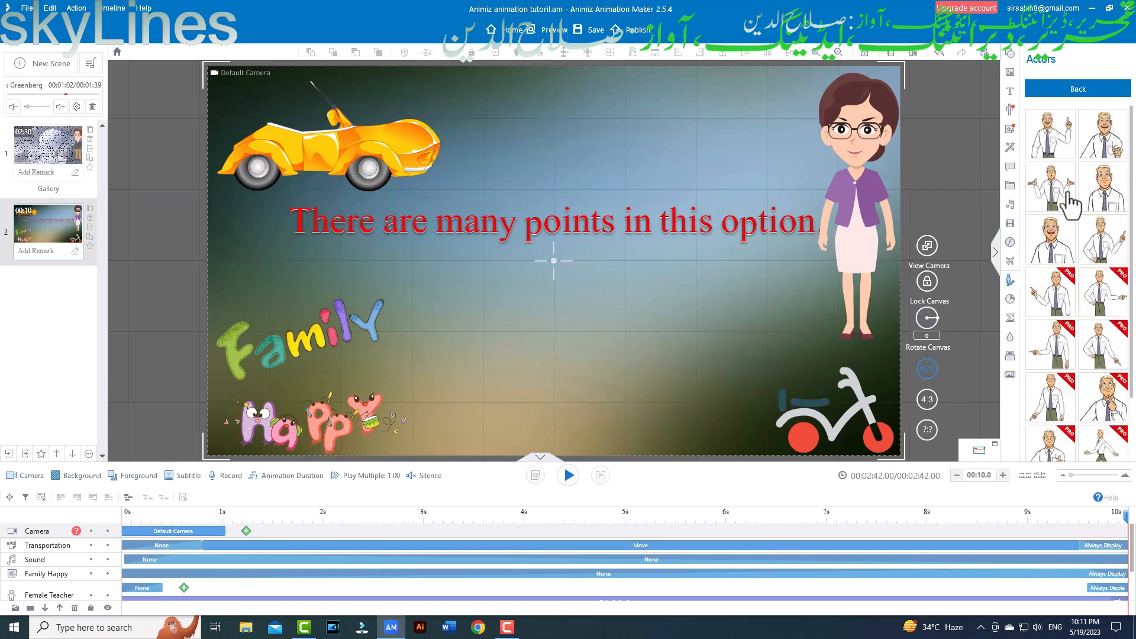
{"action": "left_click_drag", "start_coordinate": [1057, 244], "coordinate": [556, 152]}
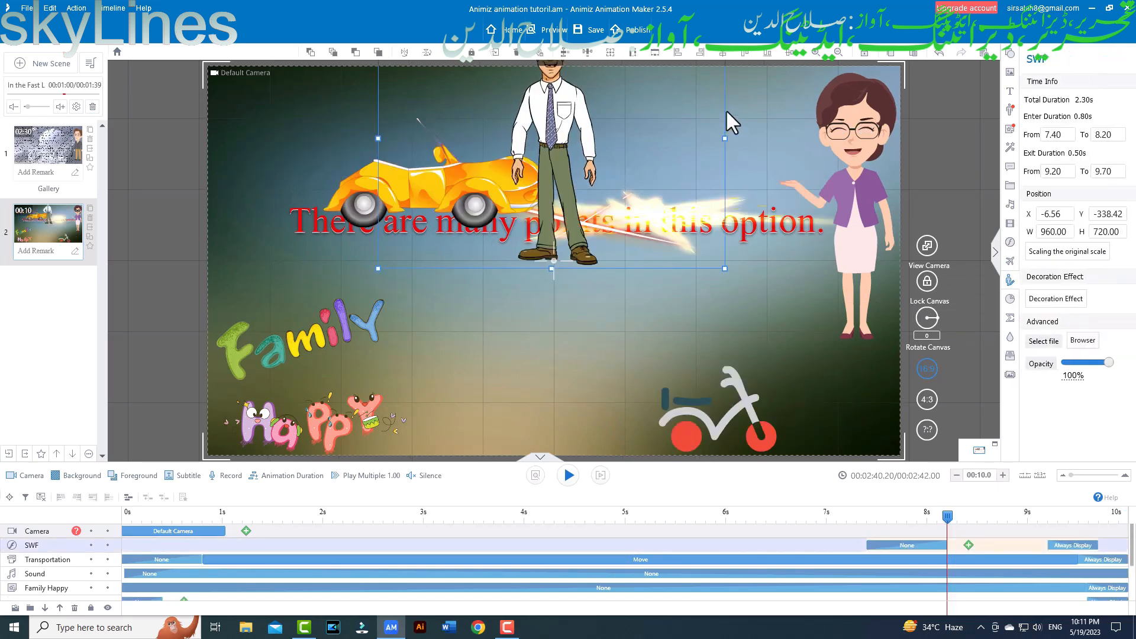
{"action": "left_click_drag", "start_coordinate": [684, 95], "coordinate": [659, 286]}
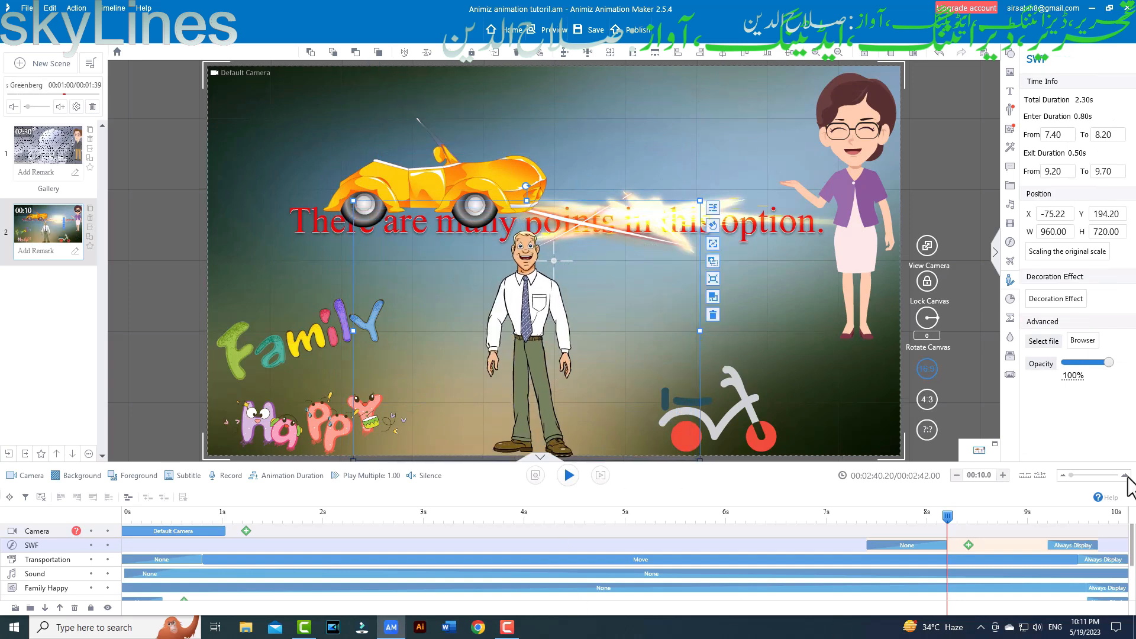
Set the male actor's entrance to 0.00–0.80 s and exit to 9.50–10.00 s on the timeline, and return the playhead to the start.
{"action": "left_click_drag", "start_coordinate": [926, 547], "coordinate": [492, 603]}
{"action": "left_click_drag", "start_coordinate": [358, 631], "coordinate": [140, 605]}
{"action": "left_click_drag", "start_coordinate": [1066, 545], "coordinate": [1123, 545]}
{"action": "left_click_drag", "start_coordinate": [949, 519], "coordinate": [101, 575]}
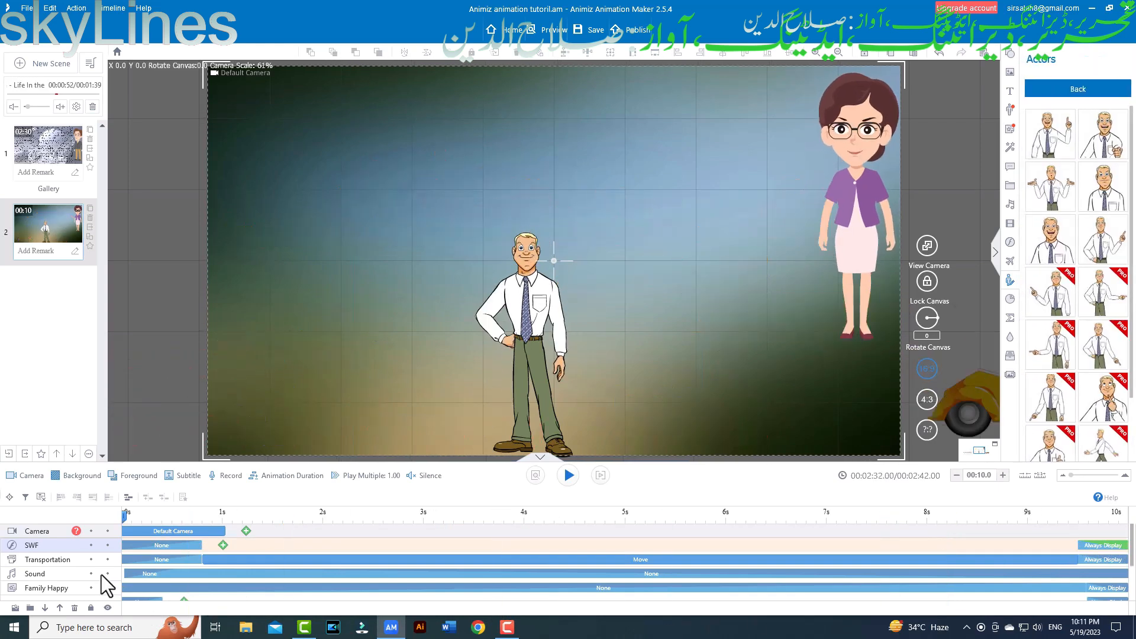
Move the male actor to the canvas's left side at X -804.26, Y -43.35, and preview the scene.
{"action": "left_click", "coordinate": [532, 308]}
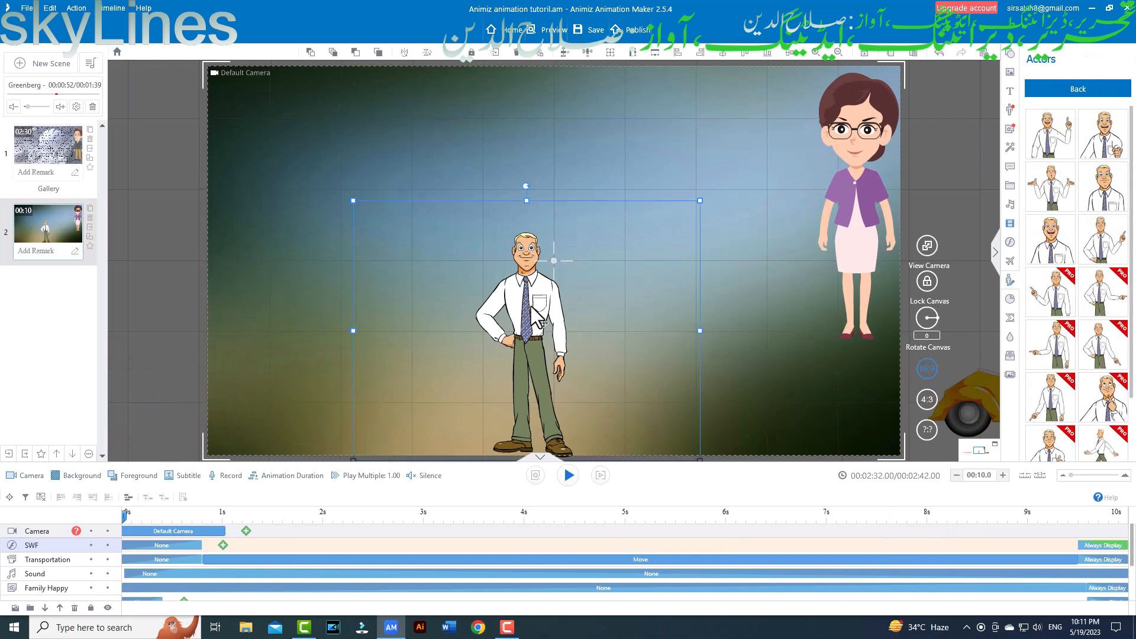
{"action": "left_click_drag", "start_coordinate": [531, 307], "coordinate": [364, 247]}
{"action": "left_click_drag", "start_coordinate": [331, 244], "coordinate": [267, 220]}
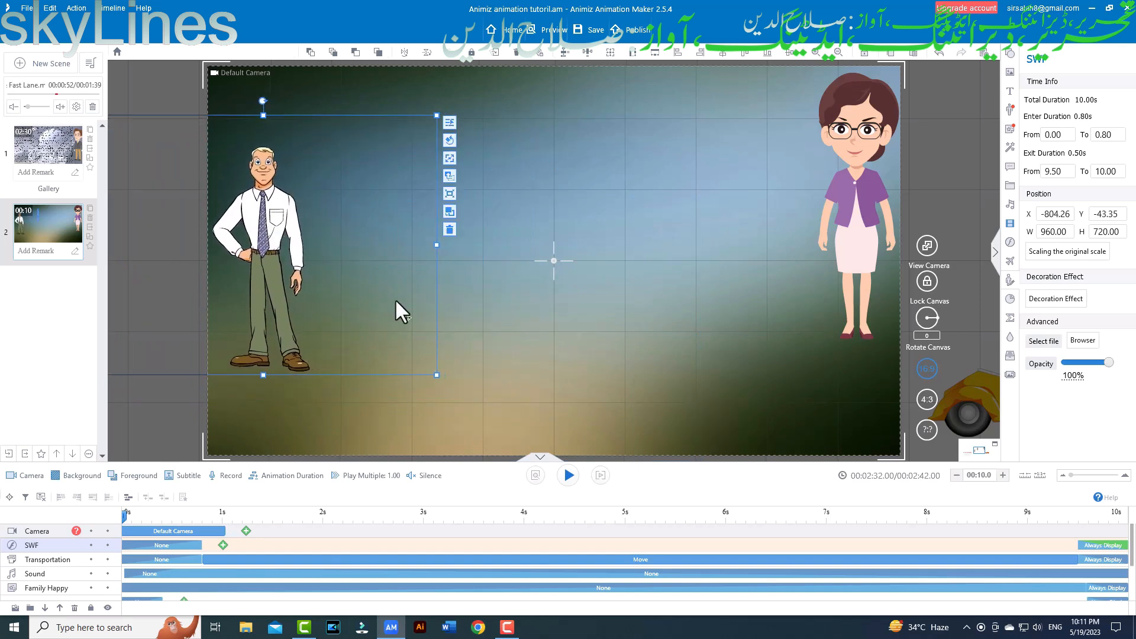
{"action": "left_click", "coordinate": [568, 475]}
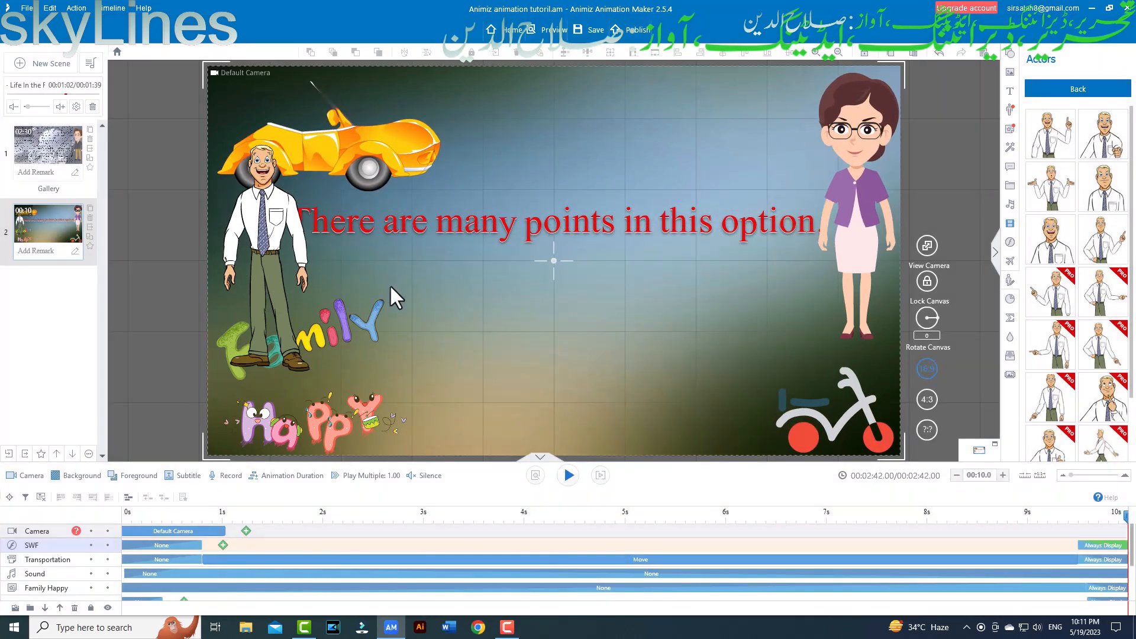
Shift the male actor further left to X -866.54, Y -43.35, and select the Family Happy animated text.
{"action": "left_click", "coordinate": [271, 216]}
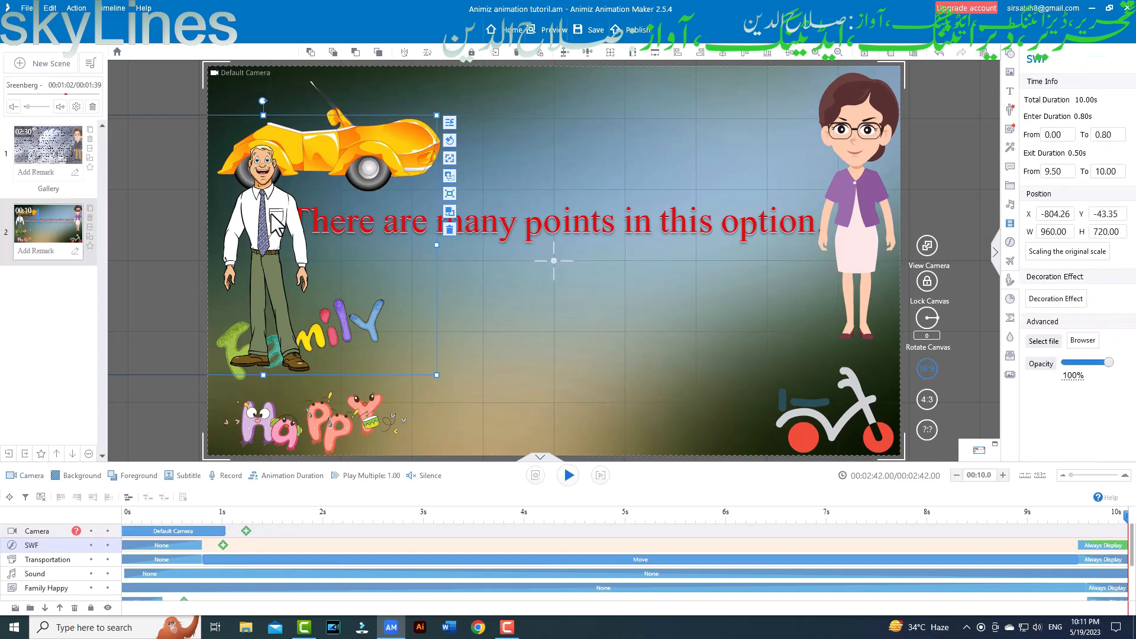
{"action": "left_click_drag", "start_coordinate": [256, 213], "coordinate": [248, 212]}
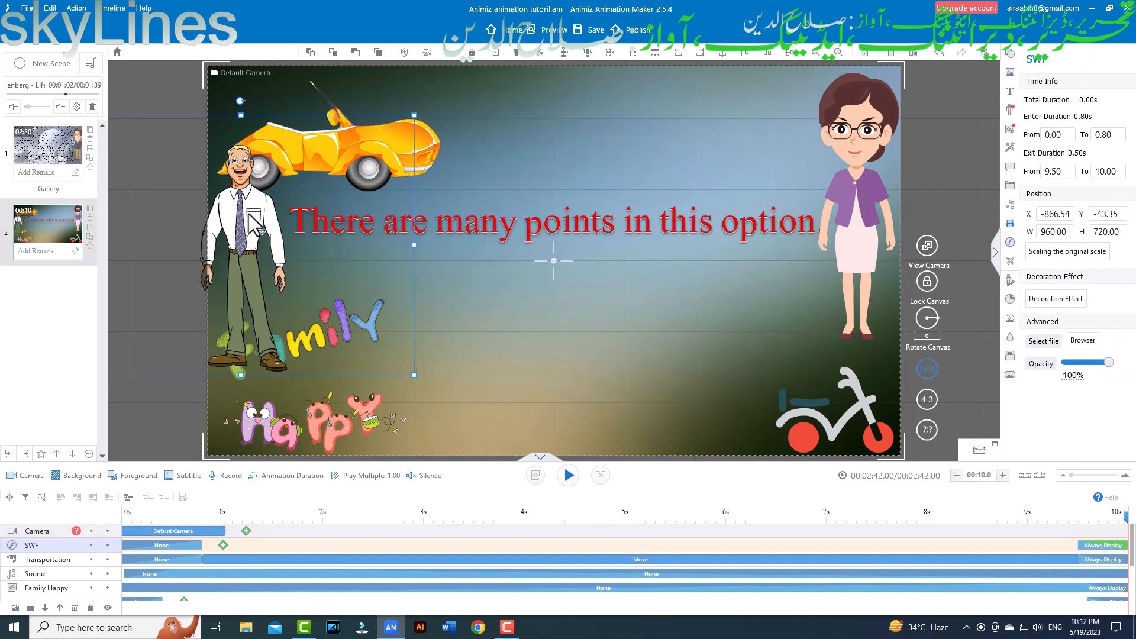
{"action": "left_click", "coordinate": [368, 410]}
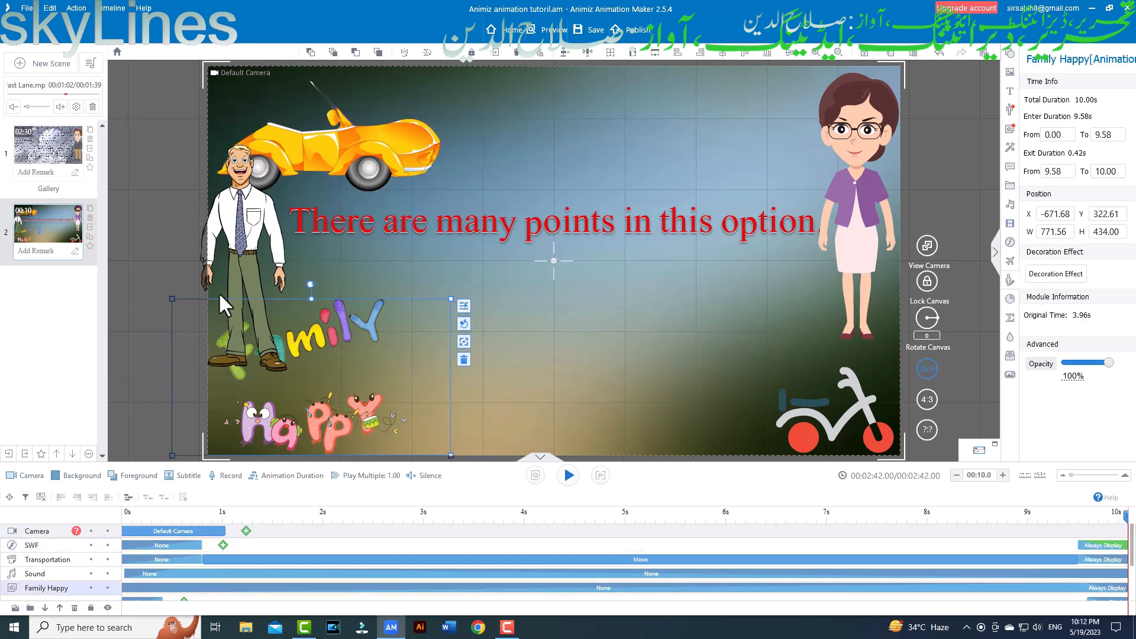
Resize the Family Happy animated text to W 723.39, H 406.91 and place it at X 24.58, Y 332.69 in the canvas's lower middle.
{"action": "left_click_drag", "start_coordinate": [171, 298], "coordinate": [206, 349]}
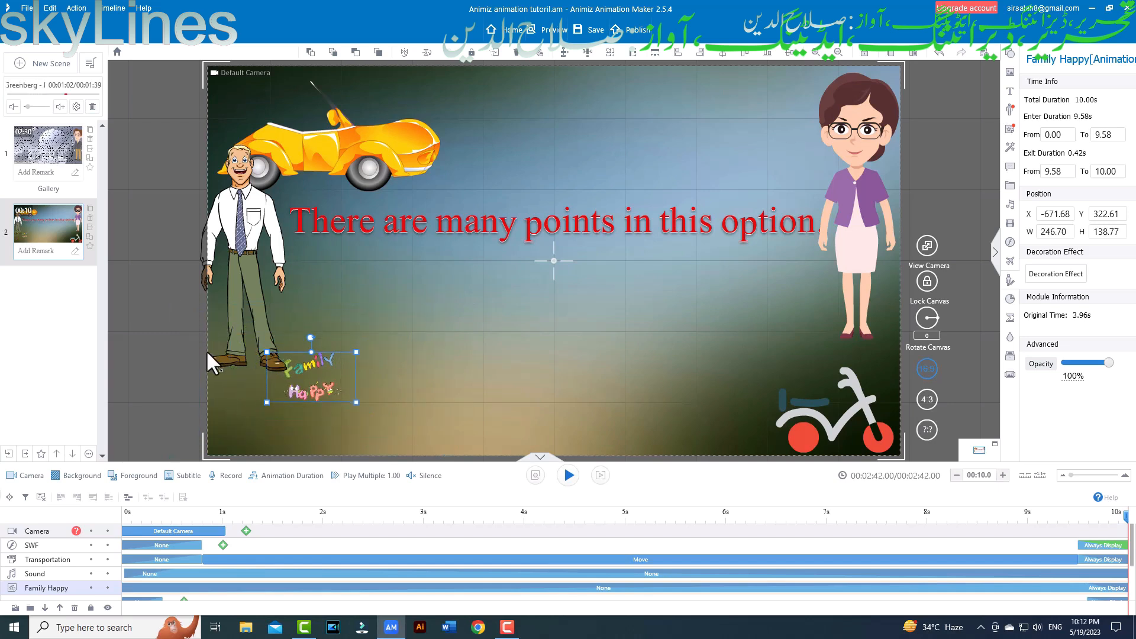
{"action": "left_click_drag", "start_coordinate": [304, 371], "coordinate": [505, 352]}
{"action": "left_click_drag", "start_coordinate": [343, 396], "coordinate": [531, 351]}
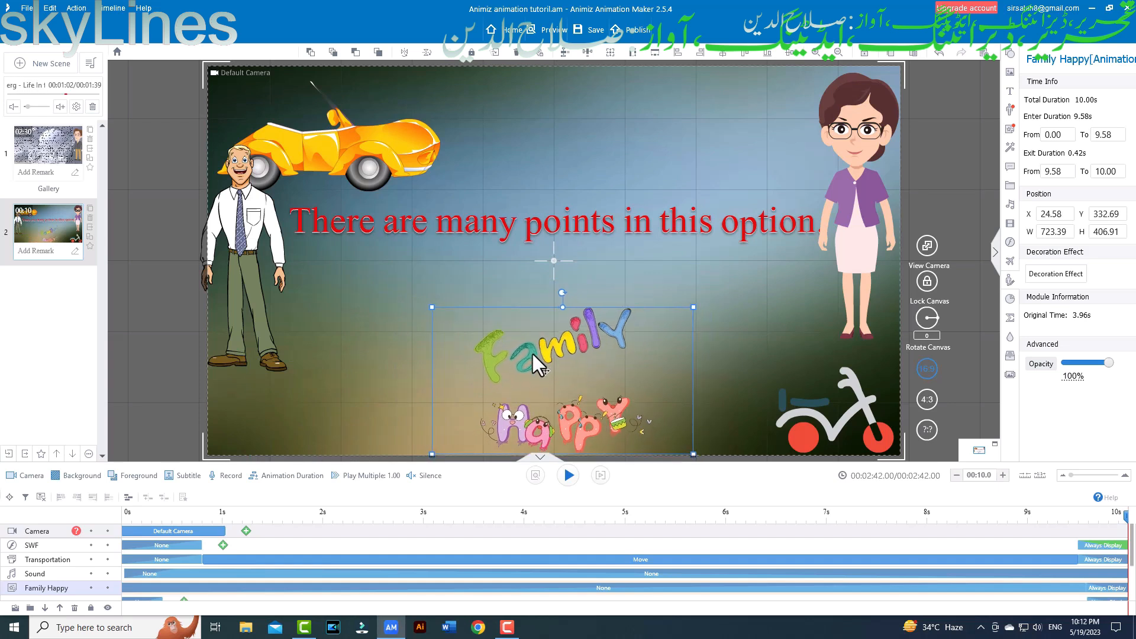
Move the male actor slightly right to X -837.04, Y -46.63, and preview and save the scene.
{"action": "left_click", "coordinate": [257, 237]}
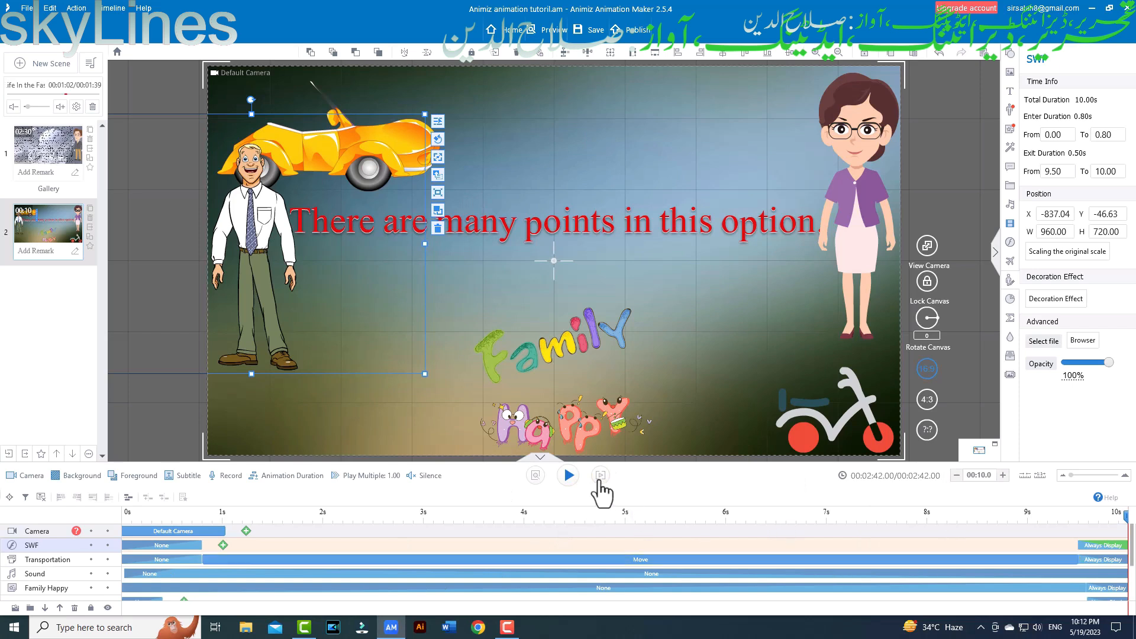
{"action": "left_click", "coordinate": [568, 480]}
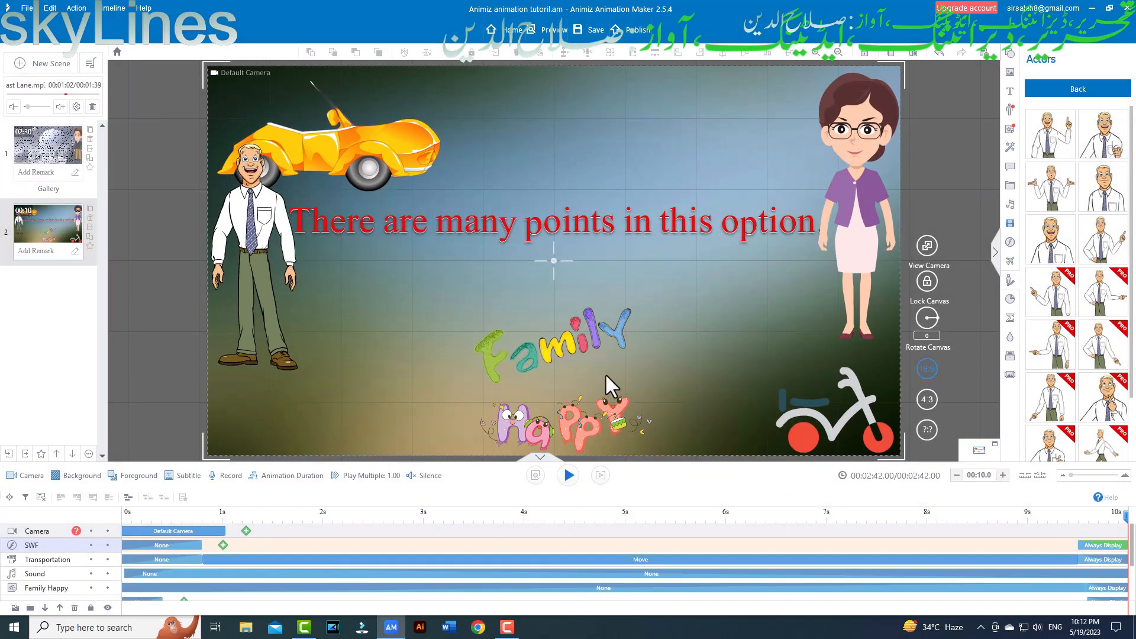
{"action": "key", "text": "ctrl+s"}
View the available chart types in the Chart library and open the Formula editor.
{"action": "left_click", "coordinate": [1011, 300]}
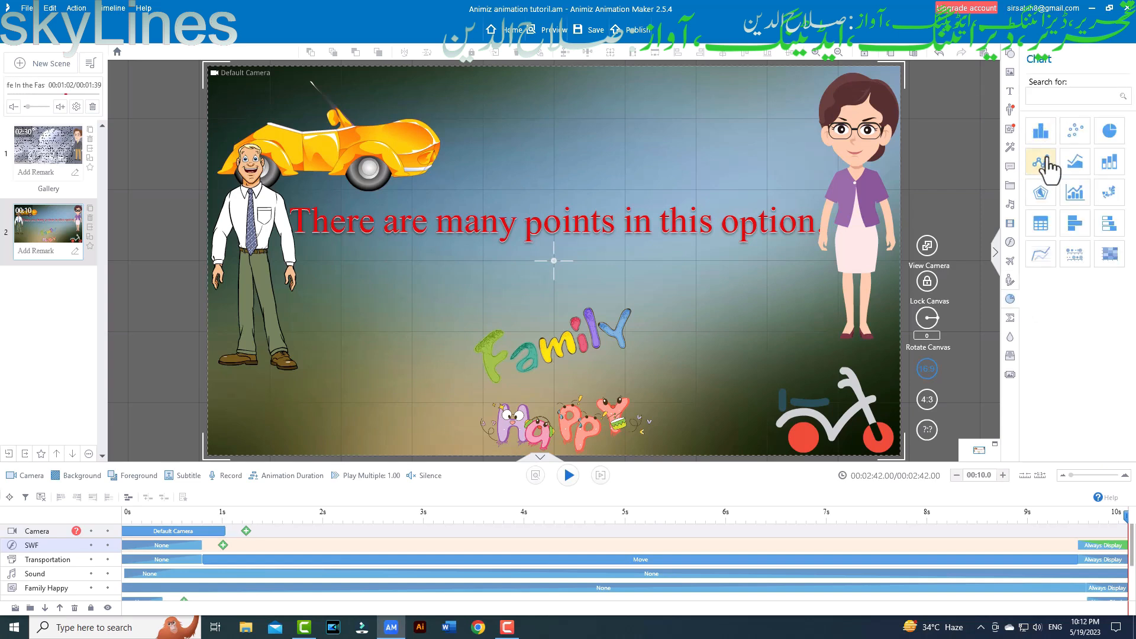
{"action": "left_click", "coordinate": [1011, 318]}
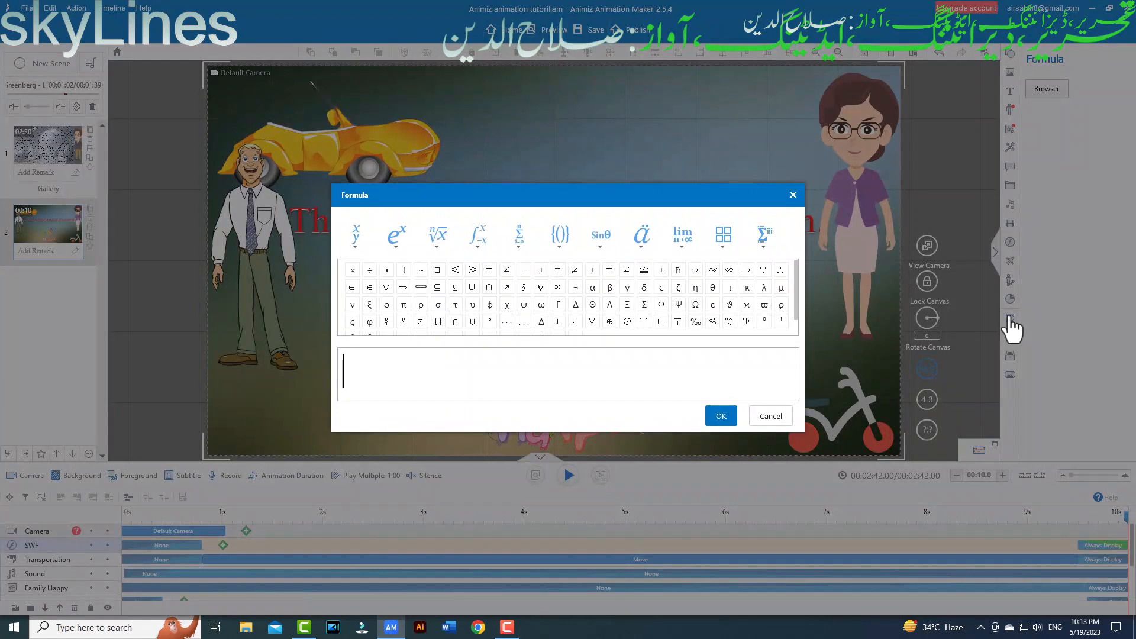